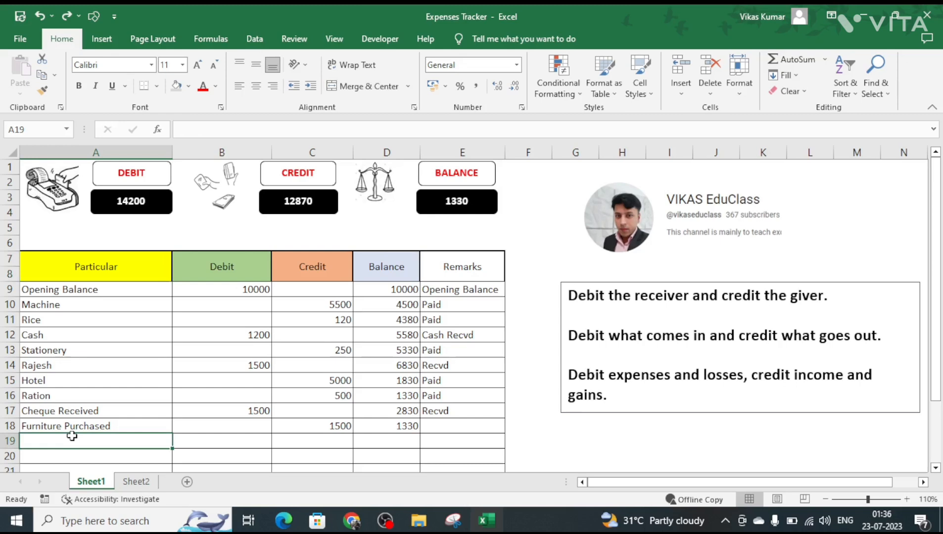
# - Record a payment to a person as the particular in row 19, with a credit of 200
pyautogui.write('Paid to ')
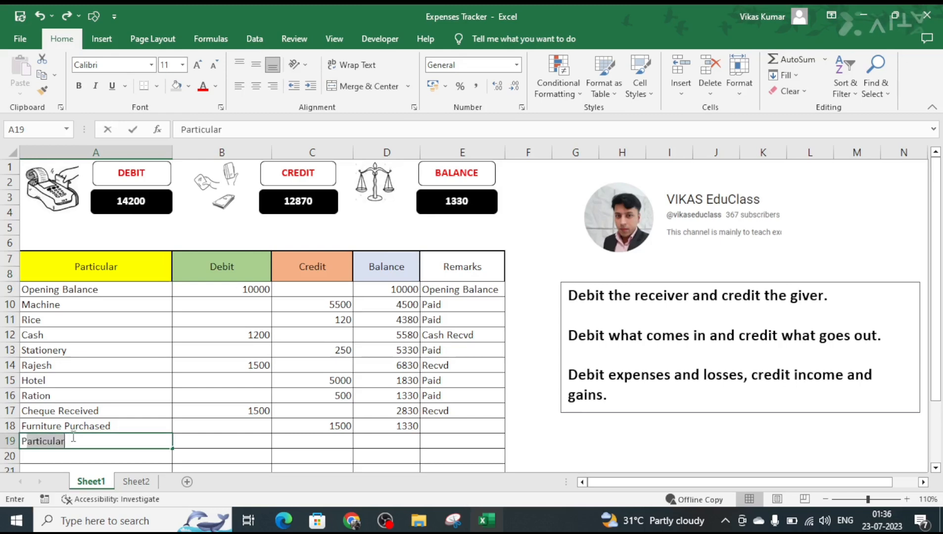
pyautogui.write('Ram')
pyautogui.press('Tab')
pyautogui.press('Tab')
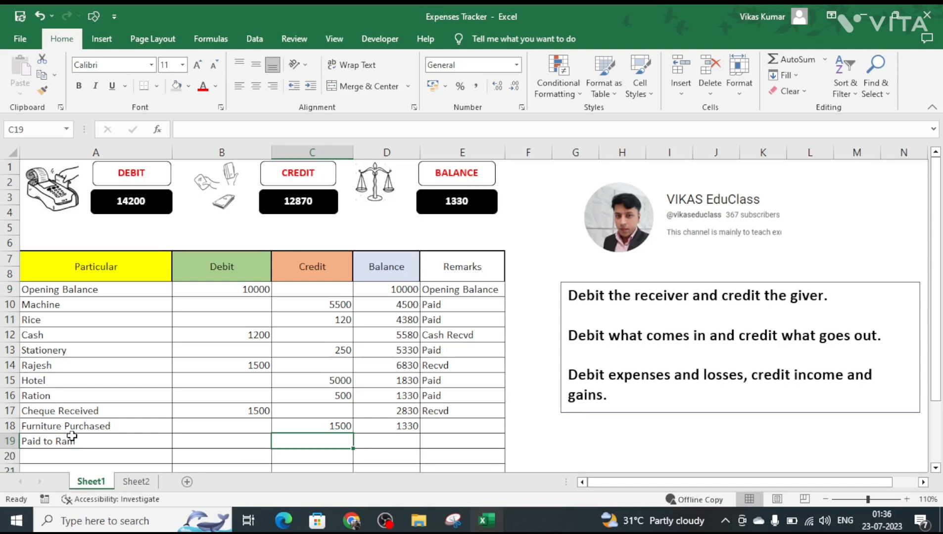
pyautogui.write('200')
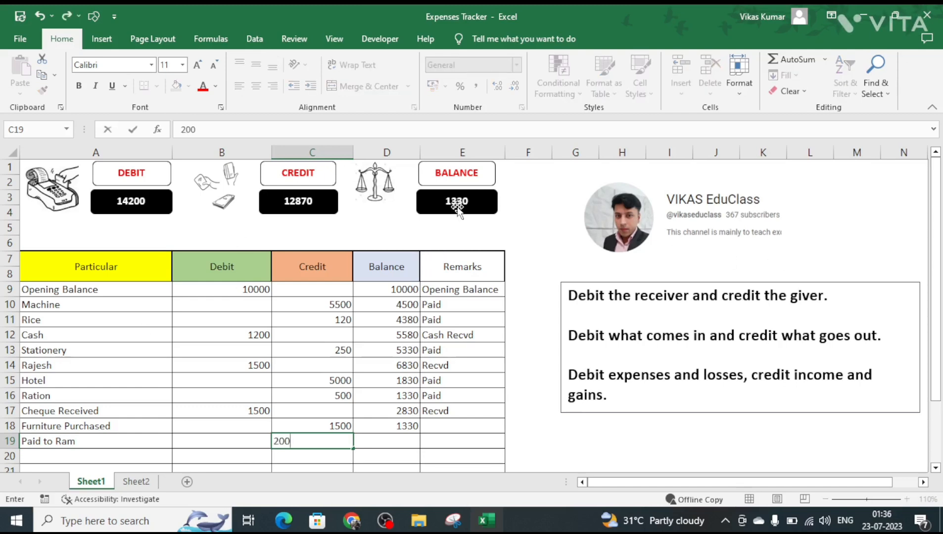
pyautogui.press('Return')
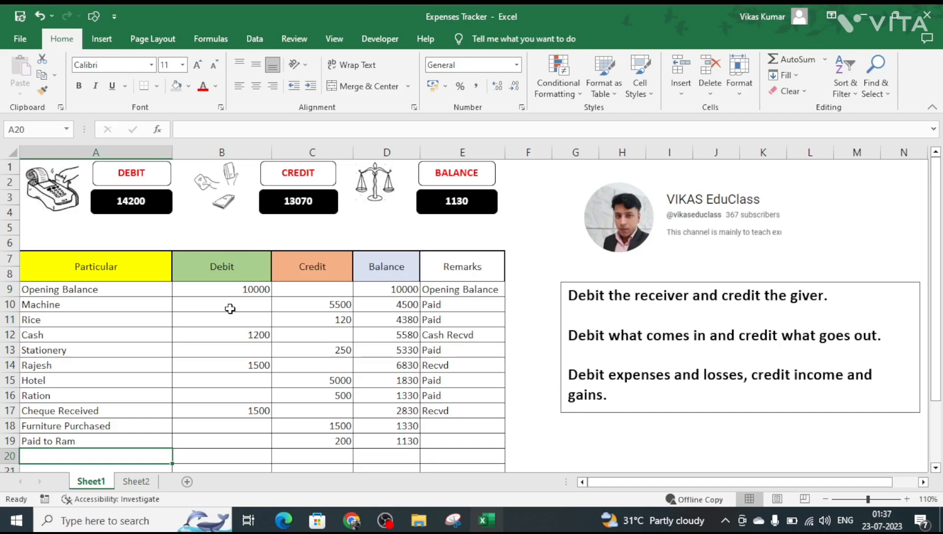
# - Add a new worksheet after Sheet2 and fill all of its cells with white
pyautogui.click(132, 484)
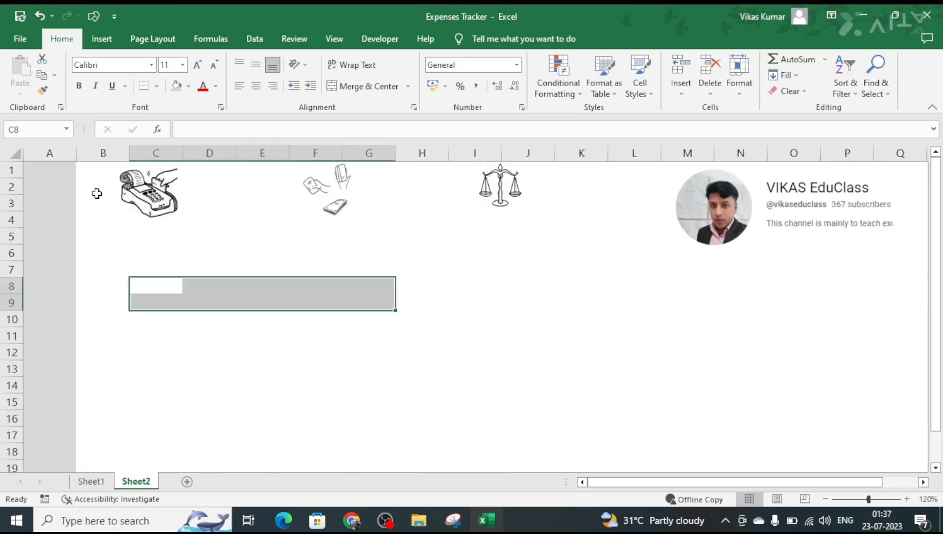
pyautogui.click(187, 482)
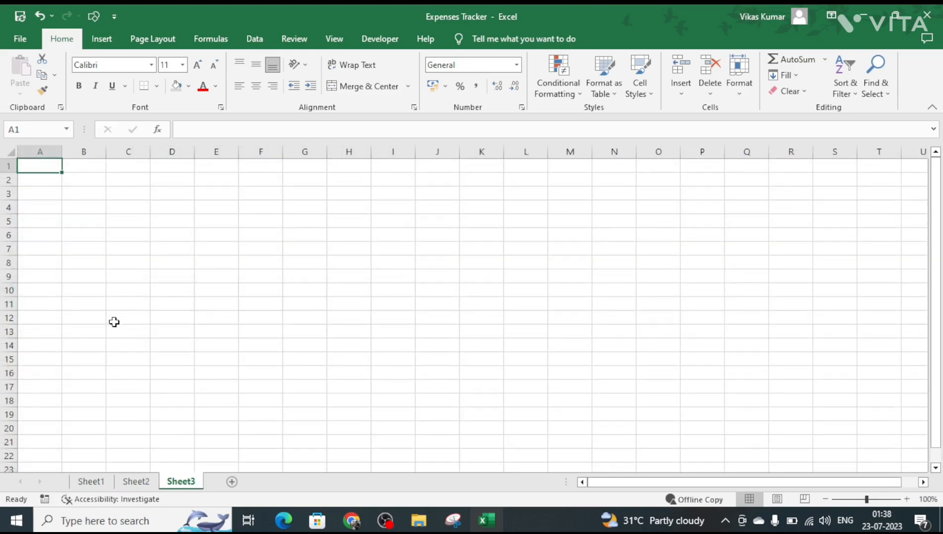
pyautogui.hotkey('ctrl', 'a')
pyautogui.click(188, 86)
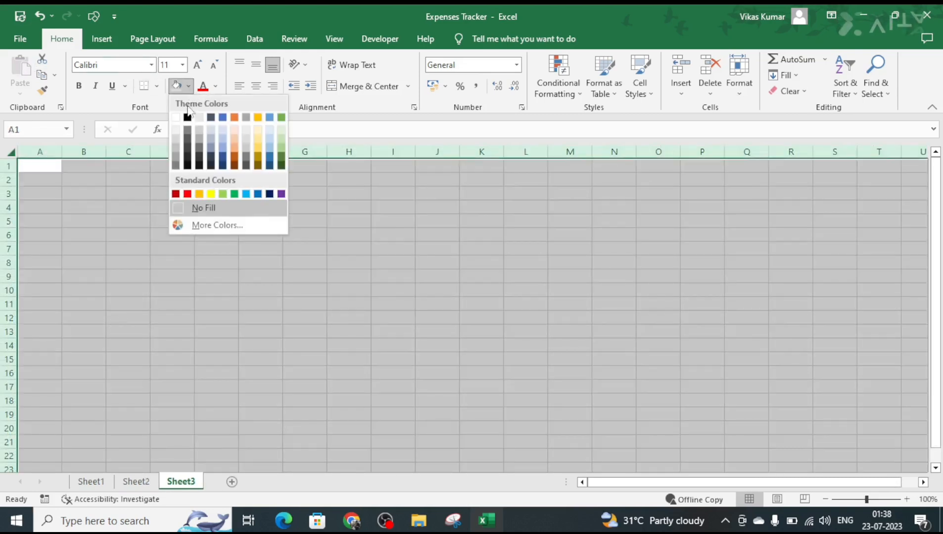
pyautogui.click(176, 118)
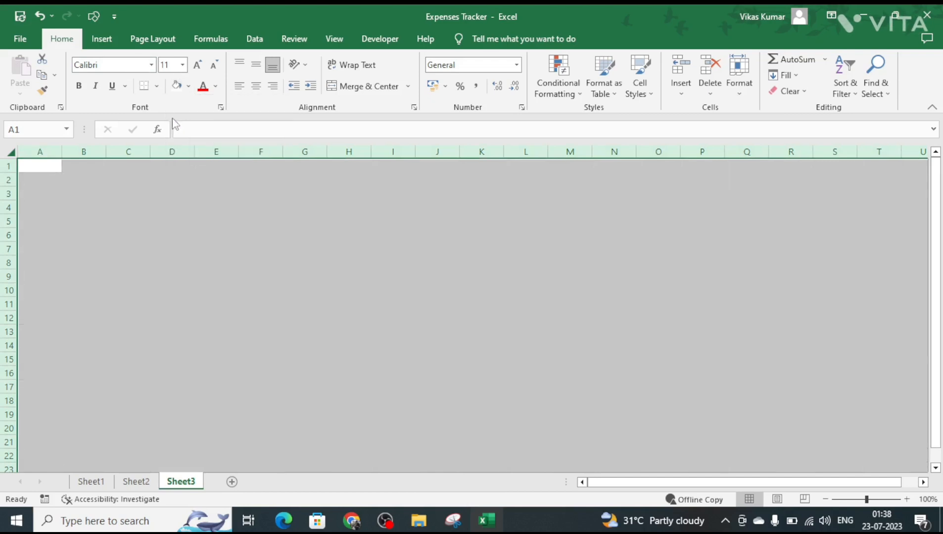
pyautogui.click(907, 499)
pyautogui.click(906, 499)
pyautogui.click(98, 250)
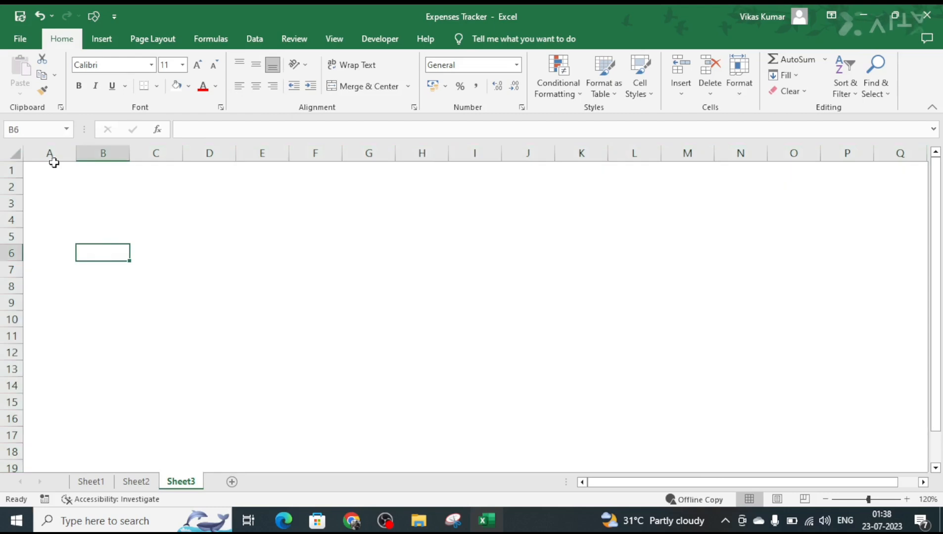
# - Fill the whole of column A with a light grey shade of white
pyautogui.click(50, 153)
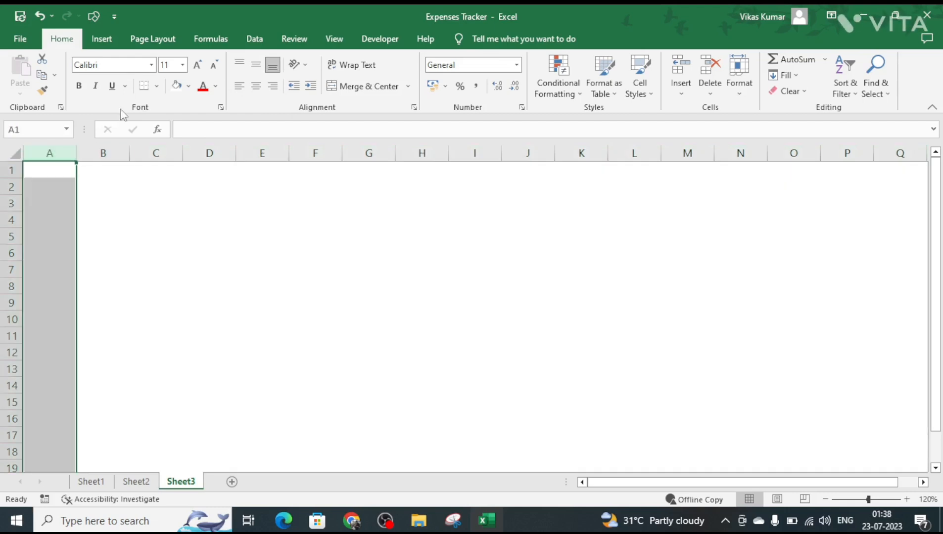
pyautogui.click(189, 86)
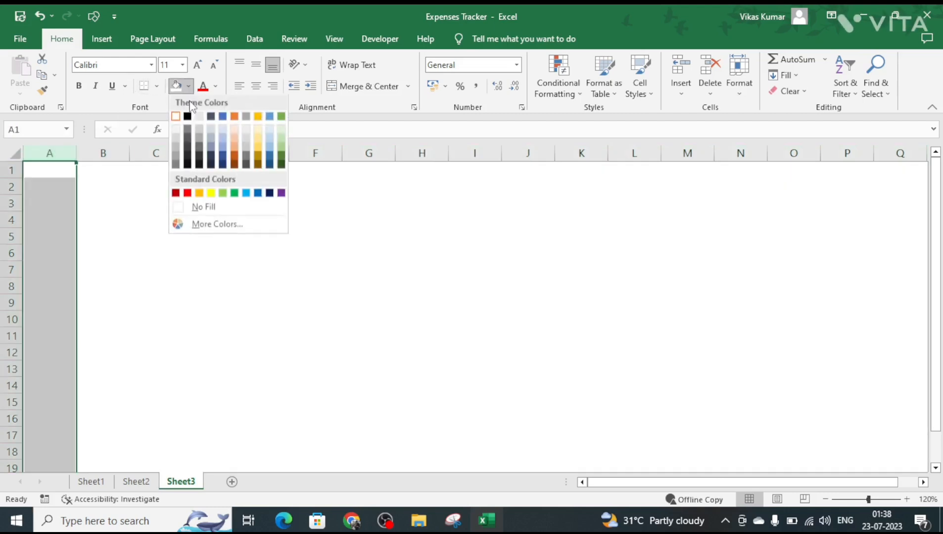
pyautogui.click(177, 140)
pyautogui.click(103, 202)
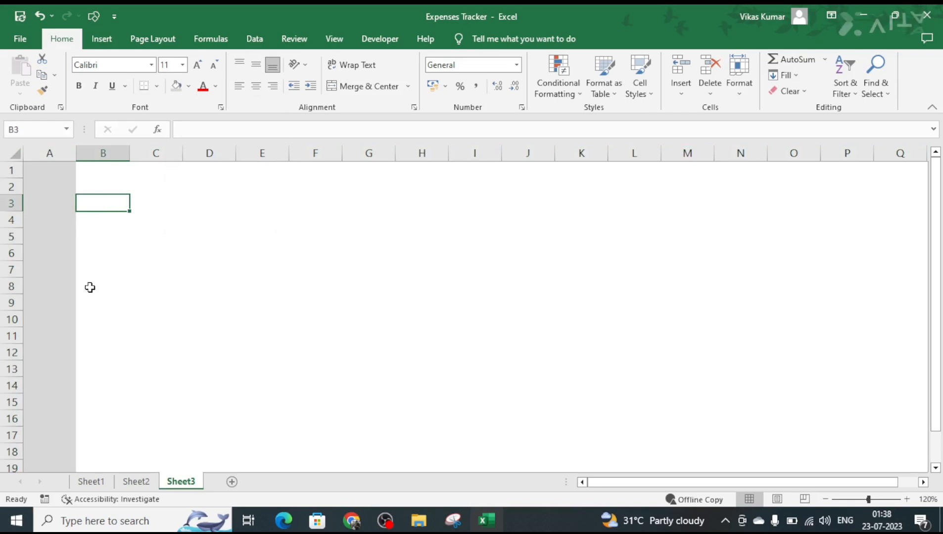
# - Enter the column headings Date, S.N and Particular in cells B8 to D8
pyautogui.click(91, 268)
pyautogui.click(114, 289)
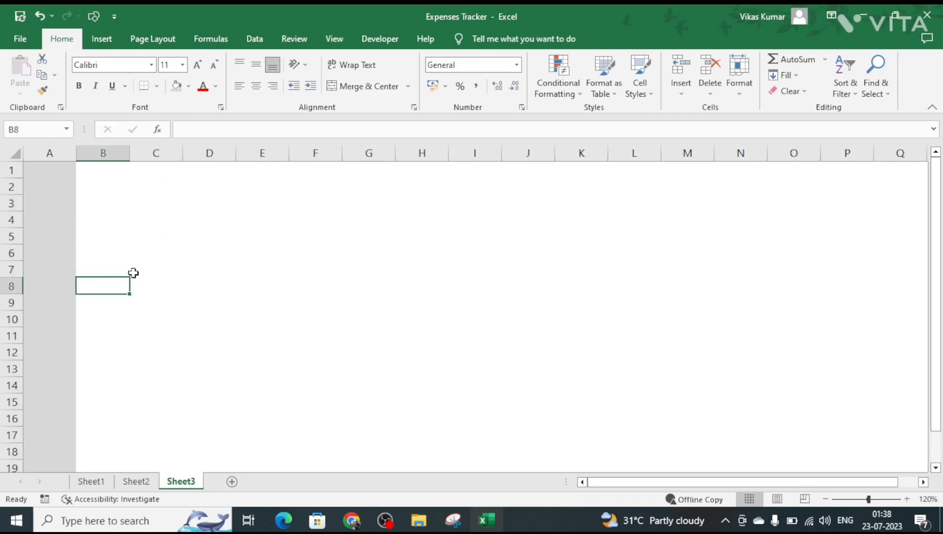
pyautogui.write('DA')
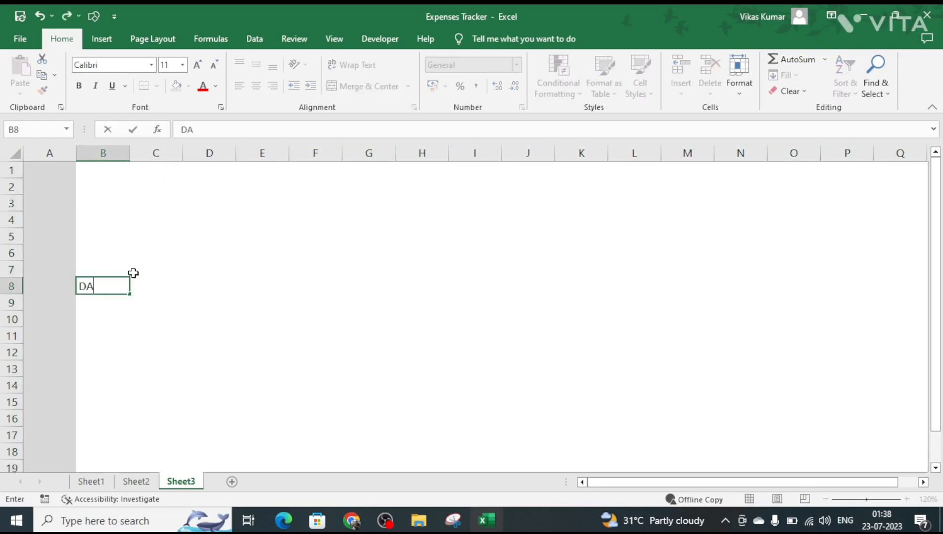
pyautogui.write('te')
pyautogui.press('Tab')
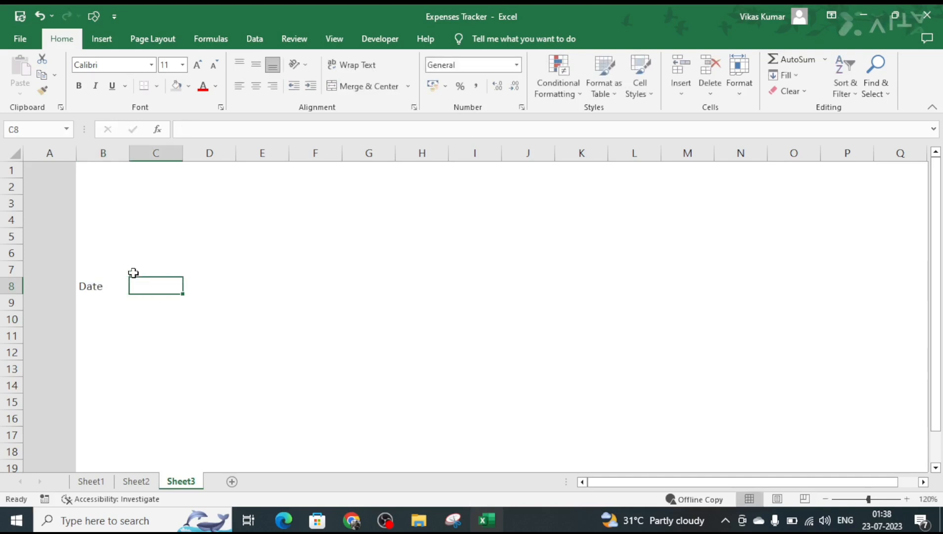
pyautogui.write('S.N')
pyautogui.press('Tab')
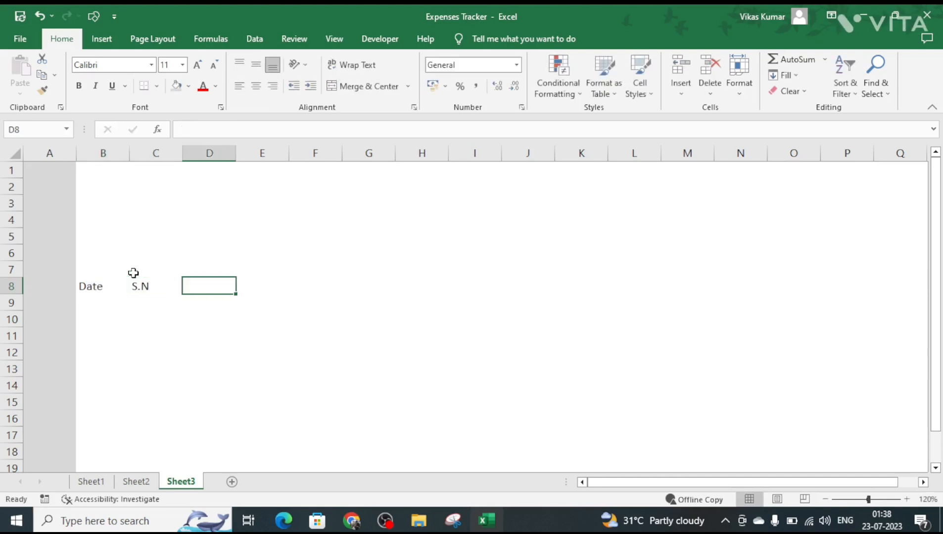
pyautogui.write('Pa')
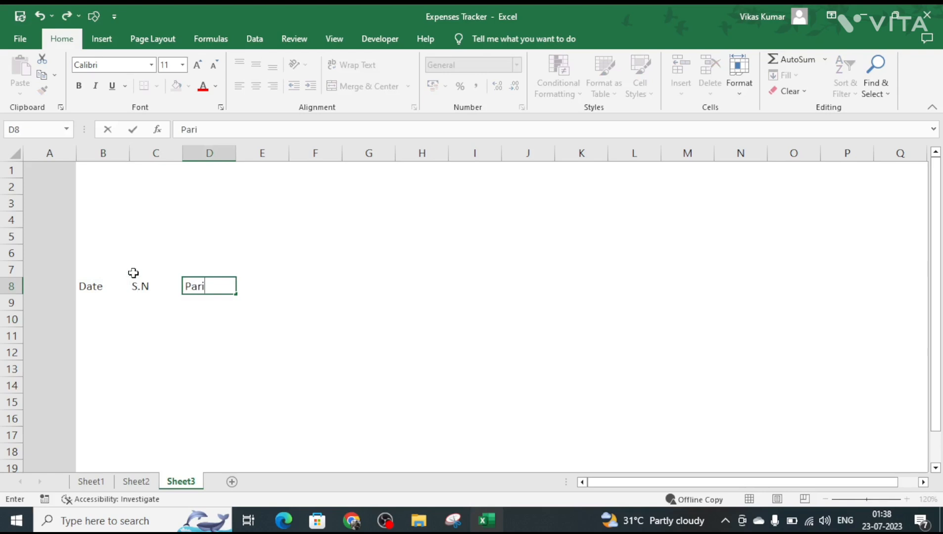
pyautogui.write('rticular')
pyautogui.press('Tab')
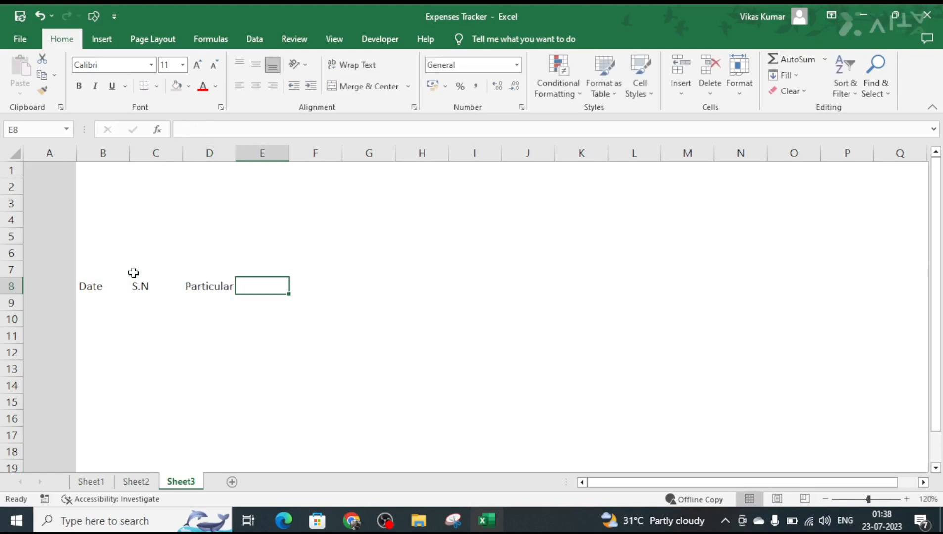
# - Continue the heading row with Debit, Credit, Balance and Remarks in cells E8 to H8
pyautogui.write('Debit')
pyautogui.press('Tab')
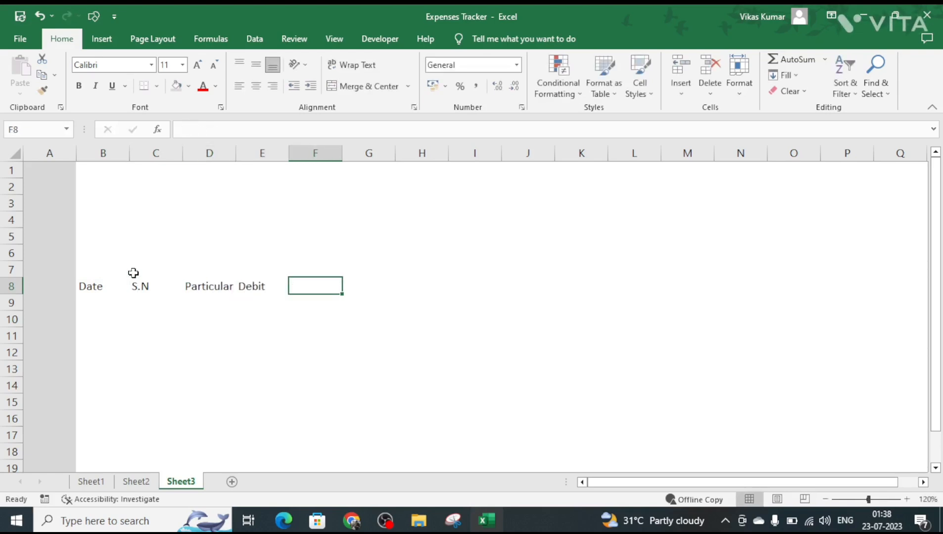
pyautogui.write('Credit')
pyautogui.hotkey('ctrl', 'Return')
pyautogui.press('Tab')
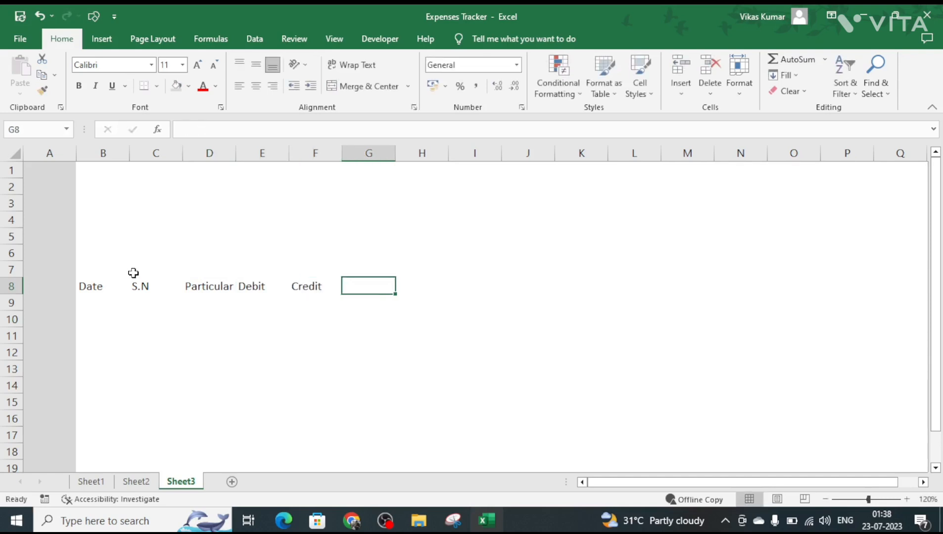
pyautogui.write('Balance')
pyautogui.press('Tab')
pyautogui.write('RE')
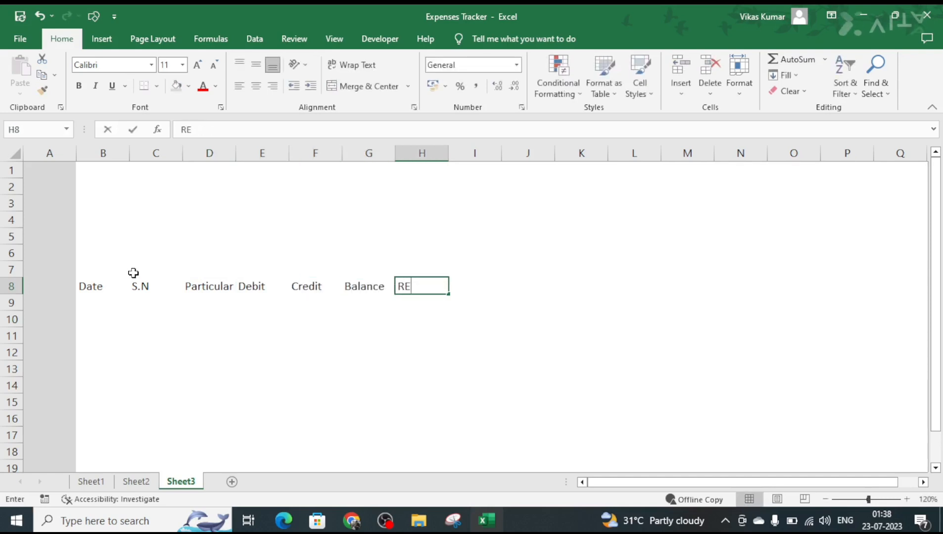
pyautogui.write('marks')
pyautogui.press('Return')
# - Apply all borders to the heading cells B8:H8
pyautogui.press('Up')
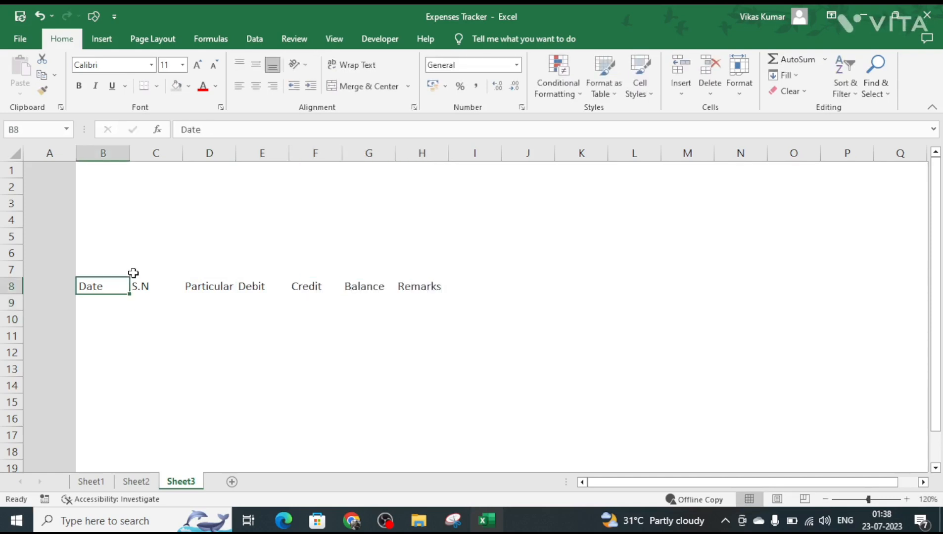
pyautogui.hotkey('ctrl', 'shift', 'Right')
pyautogui.hotkey('alt', 'h')
pyautogui.press('b')
pyautogui.press('a')
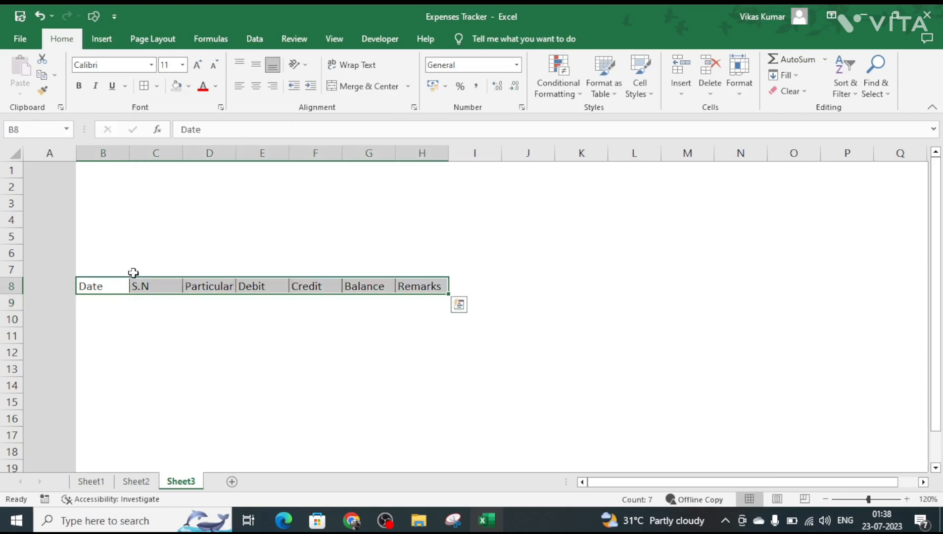
# - Give the Date heading cell thick outside borders and copy its formatting onto the other headings, C8:H8
pyautogui.click(103, 288)
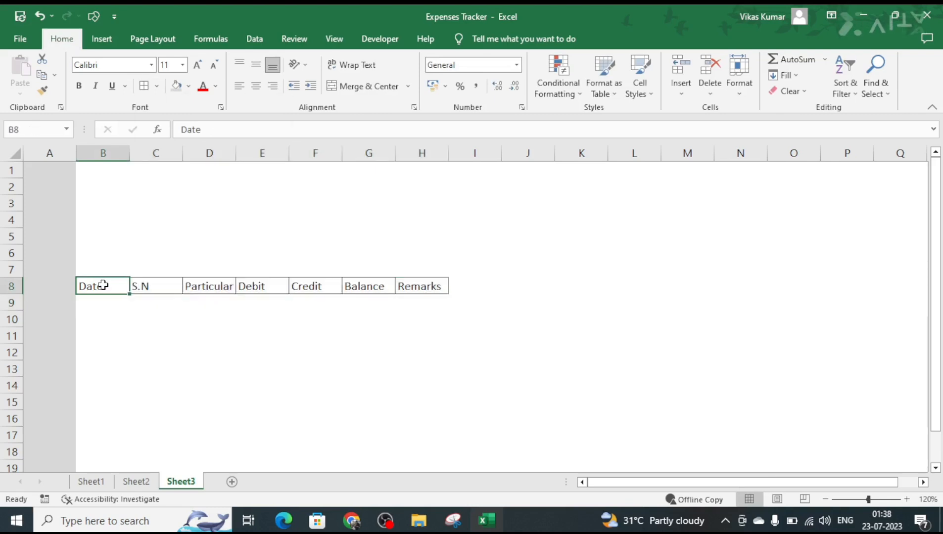
pyautogui.click(157, 86)
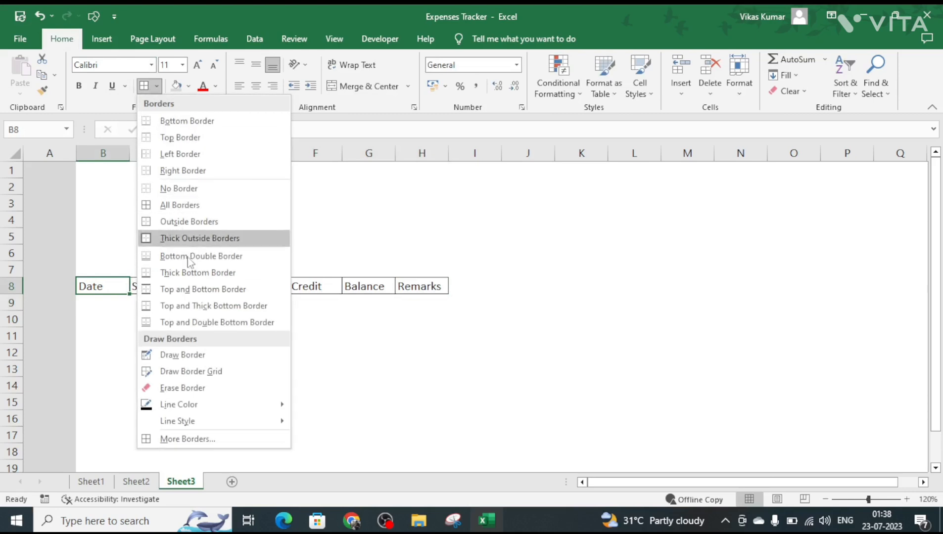
pyautogui.click(179, 239)
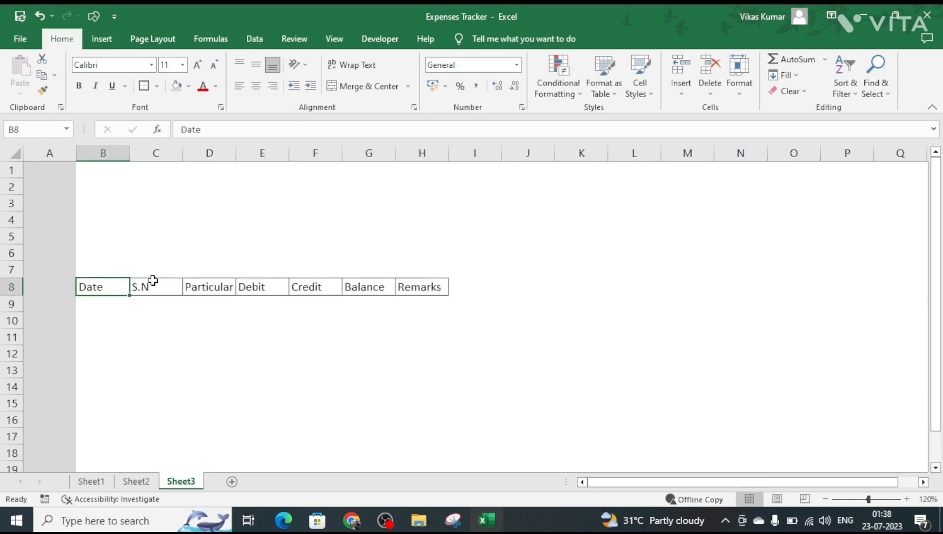
pyautogui.click(156, 86)
pyautogui.click(180, 240)
pyautogui.click(42, 91)
pyautogui.moveTo(158, 287); pyautogui.dragTo(420, 292)
# - Fill the heading row B8:H8 with standard yellow
pyautogui.click(102, 283)
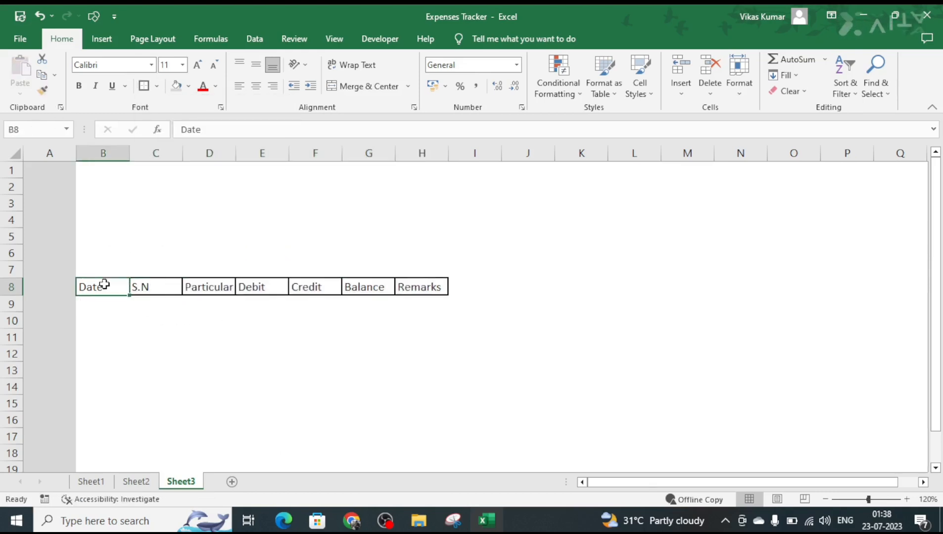
pyautogui.moveTo(95, 288); pyautogui.dragTo(350, 287)
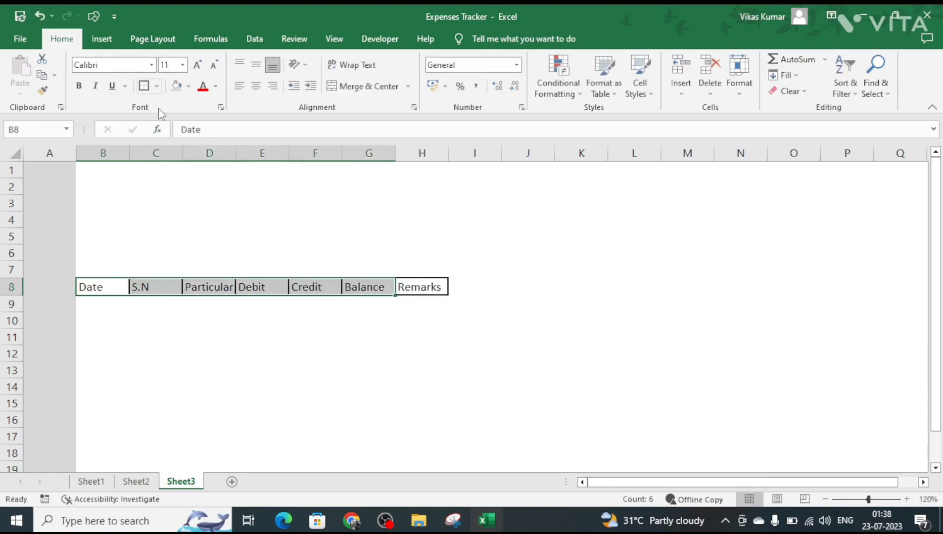
pyautogui.hotkey('shift', 'Right')
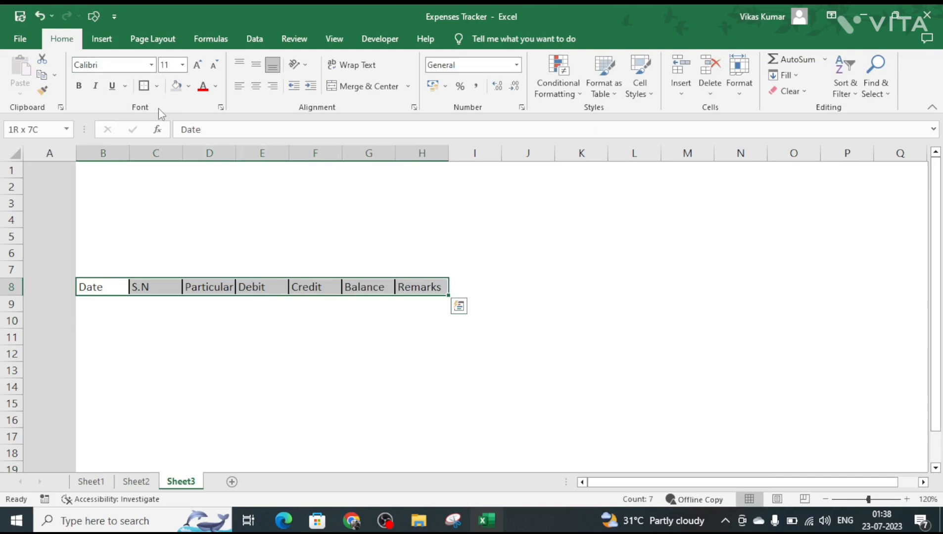
pyautogui.click(190, 87)
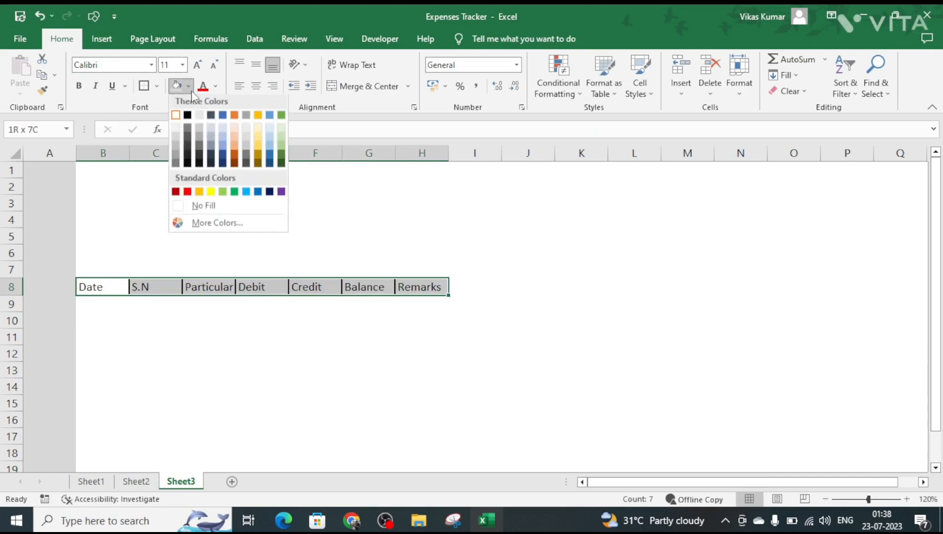
pyautogui.click(211, 194)
pyautogui.click(175, 332)
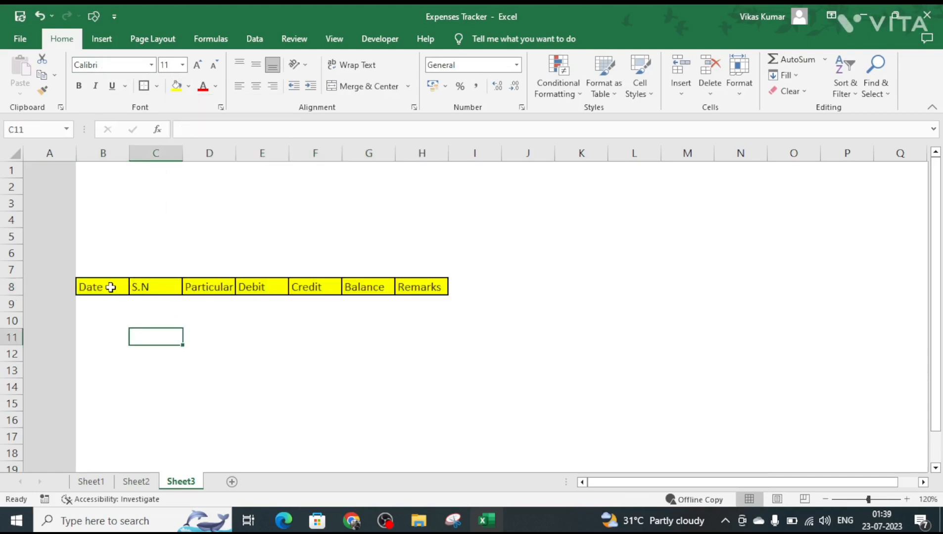
# - Widen columns B through H equally so that all seven headings have roomy columns and fit in view
pyautogui.moveTo(110, 287); pyautogui.dragTo(417, 300)
pyautogui.hotkey('ctrl', 'space')
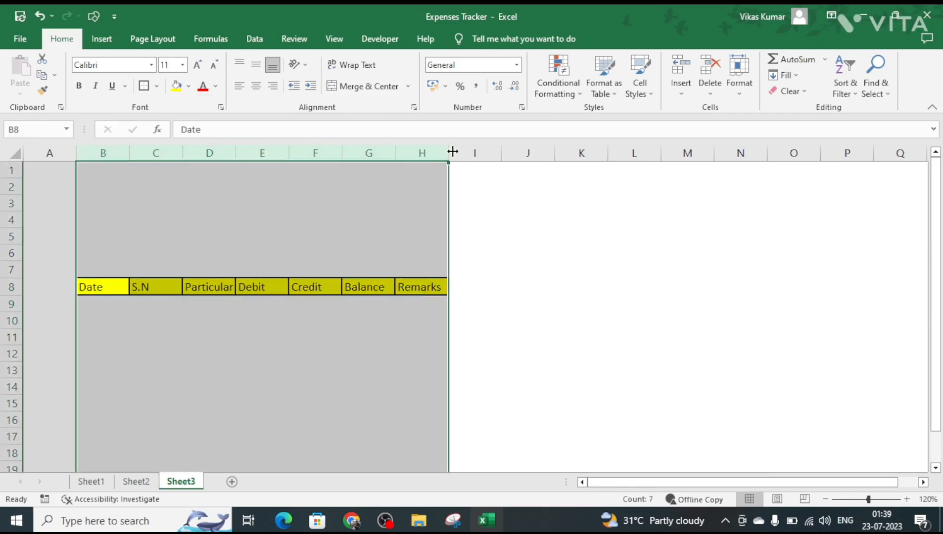
pyautogui.moveTo(449, 151); pyautogui.dragTo(579, 154)
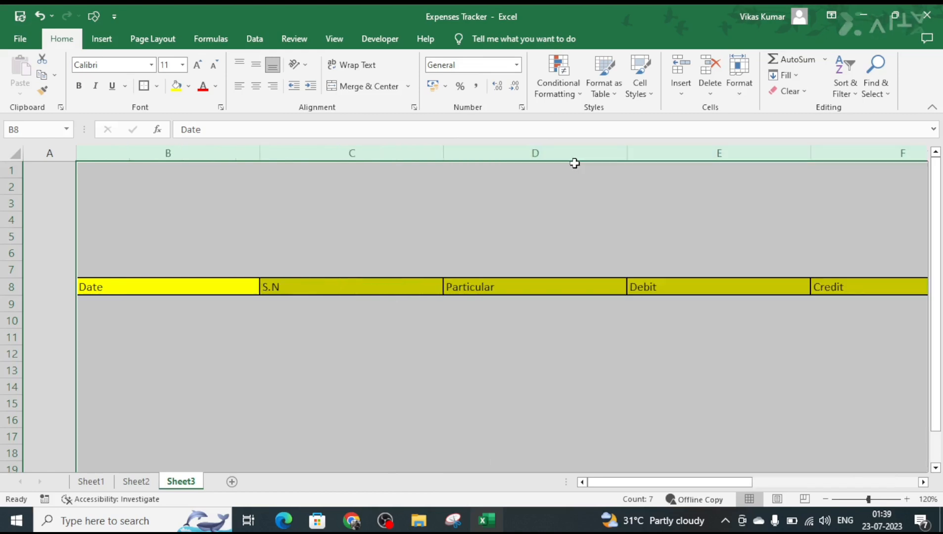
pyautogui.hotkey('ctrl', 'z')
pyautogui.moveTo(395, 150); pyautogui.dragTo(425, 148)
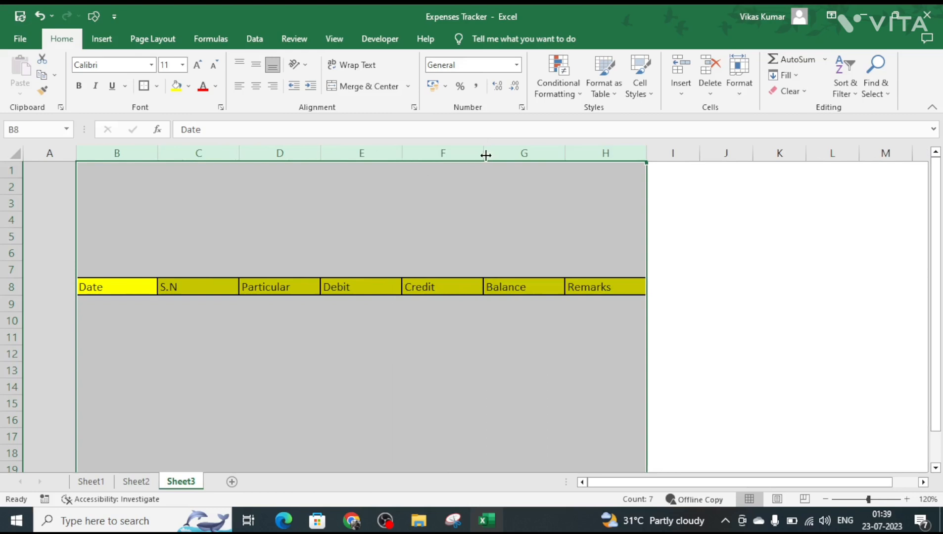
pyautogui.moveTo(484, 154); pyautogui.dragTo(512, 153)
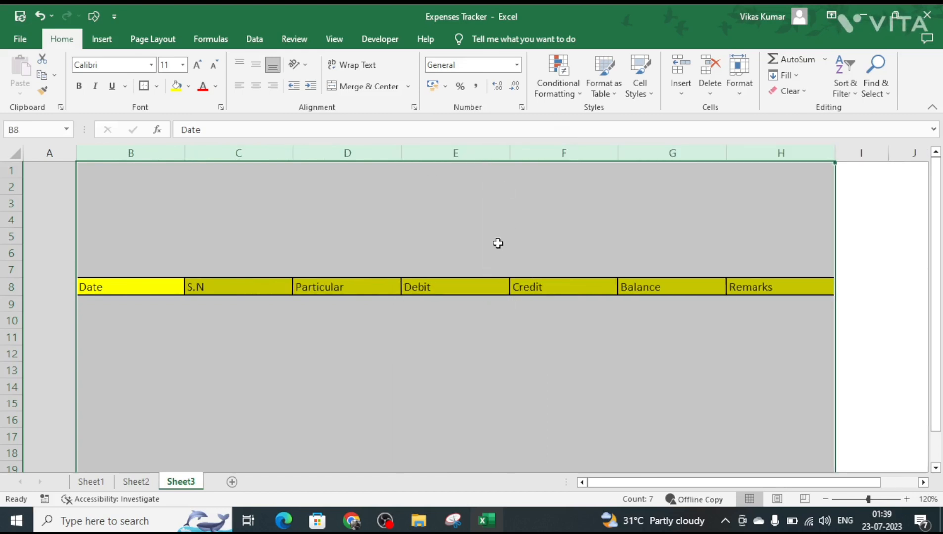
# - Fill every column from I through XFD with the same light grey as column A and return to the table area
pyautogui.click(861, 186)
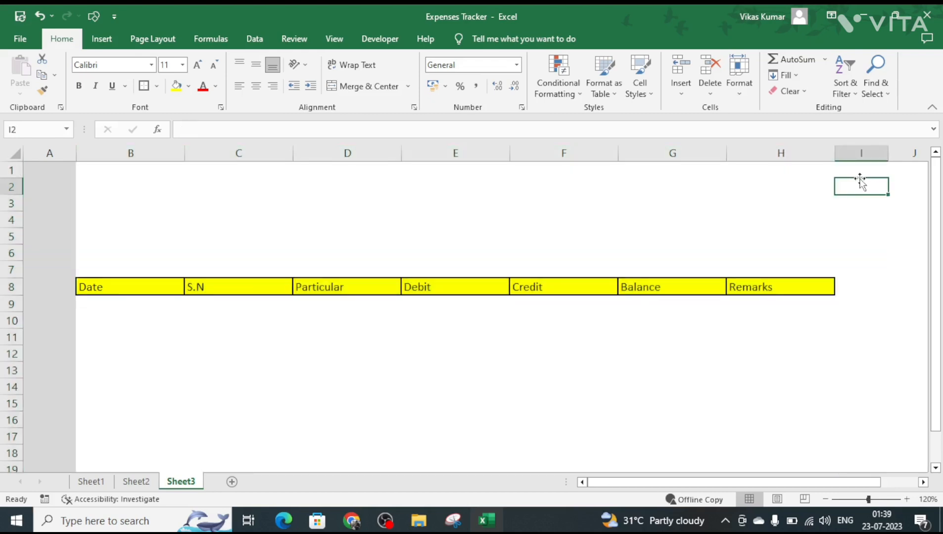
pyautogui.hotkey('ctrl', 'space')
pyautogui.hotkey('shift', 'Right')
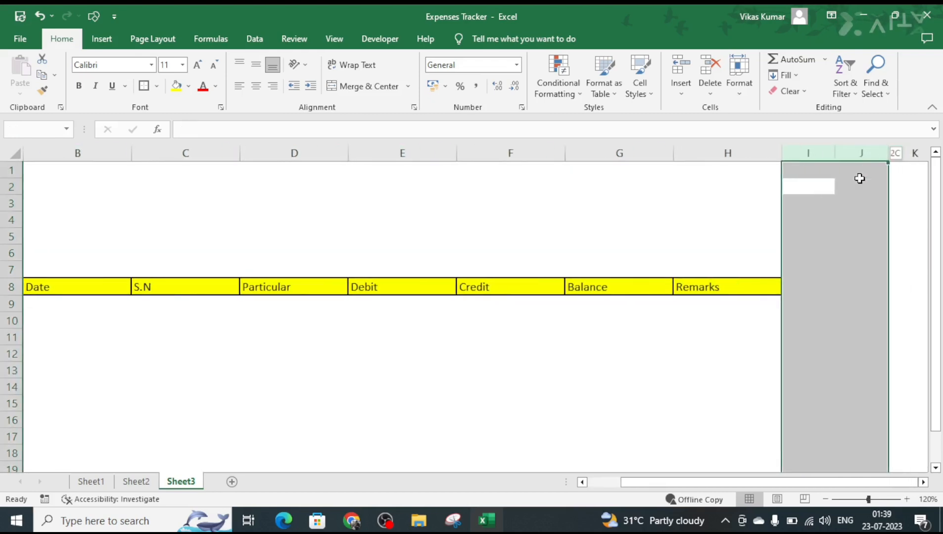
pyautogui.hotkey('ctrl', 'shift', 'Right')
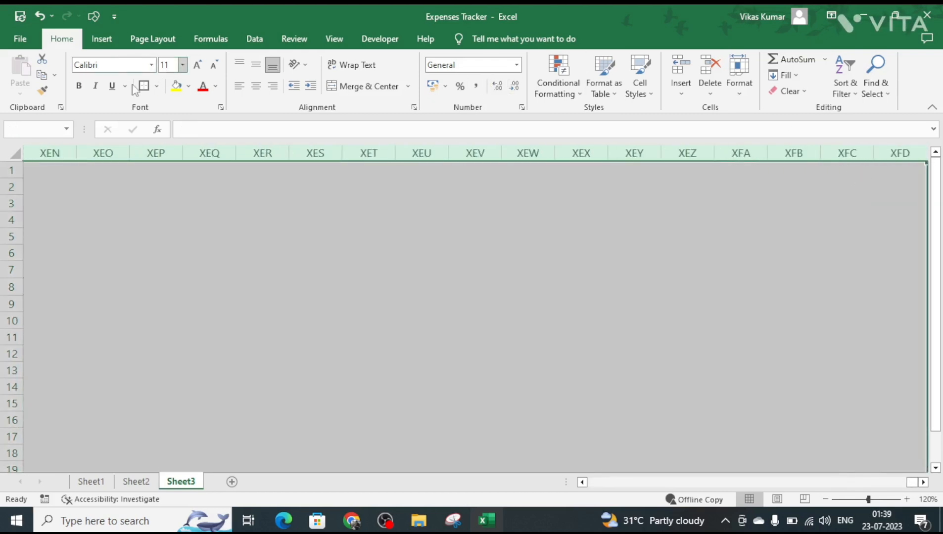
pyautogui.click(189, 86)
pyautogui.click(187, 136)
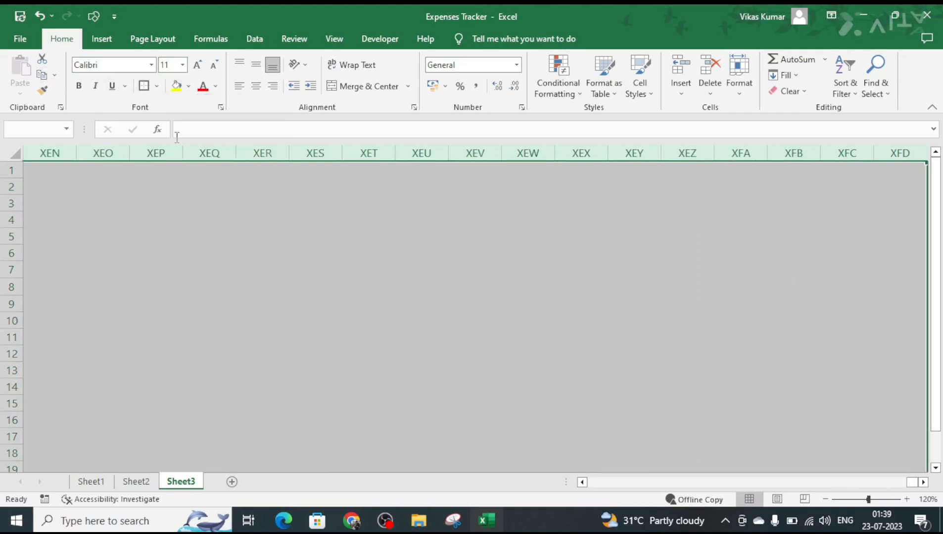
pyautogui.press('Home')
pyautogui.press('Right')
pyautogui.press('Right')
pyautogui.press('Right')
pyautogui.press('Right')
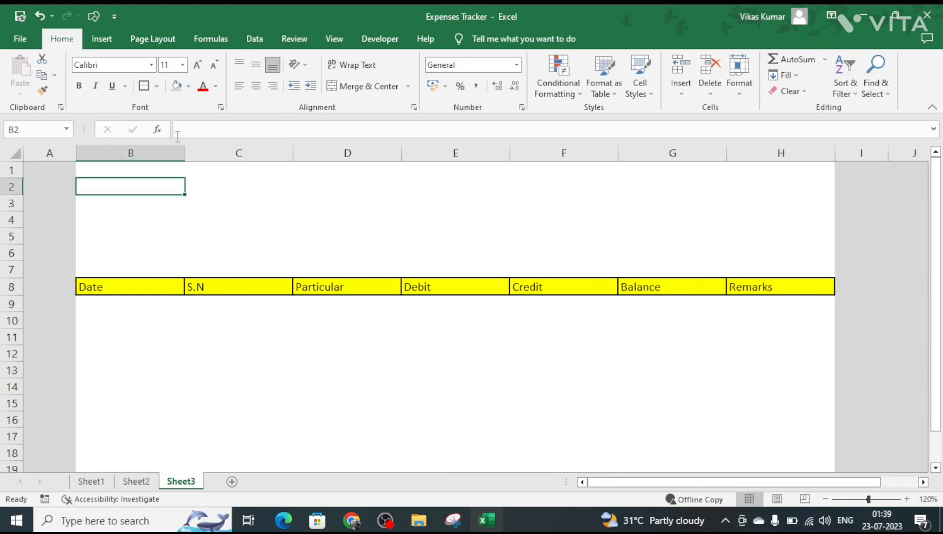
pyautogui.press('Right')
pyautogui.press('Right')
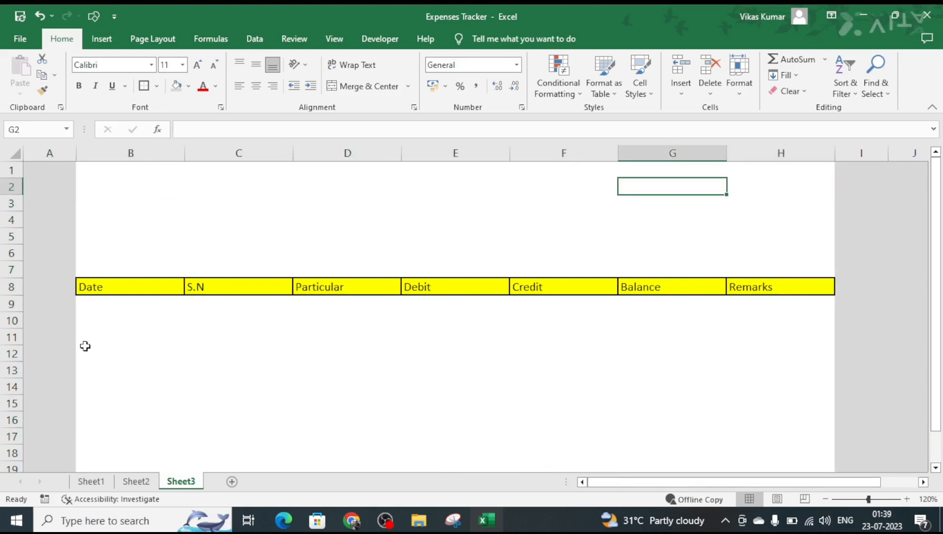
# - Copy the card machine, payment and scales pictures from Sheet1 into Sheet3 and position them together in the top rows above the headings
pyautogui.click(91, 481)
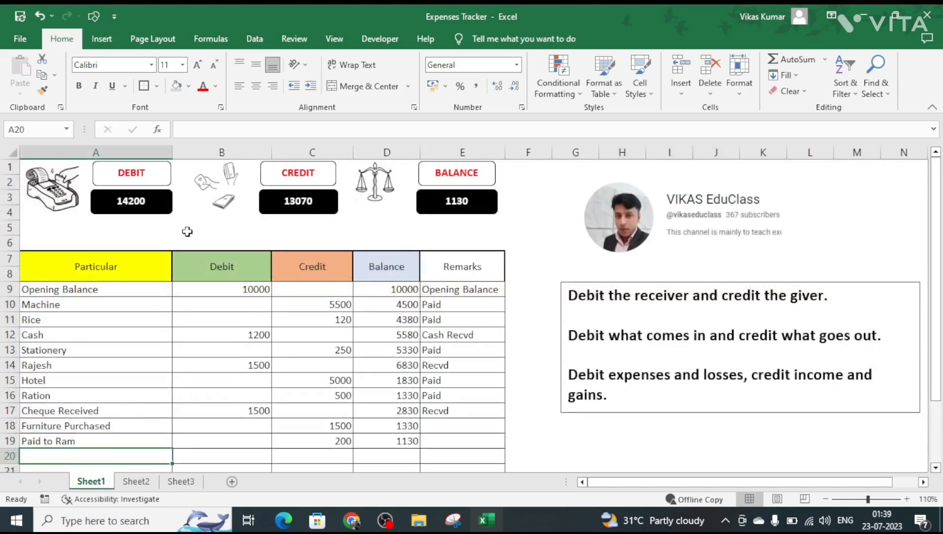
pyautogui.click(54, 194)
pyautogui.keyDown('ctrl'); pyautogui.click(229, 192); pyautogui.keyUp('ctrl')
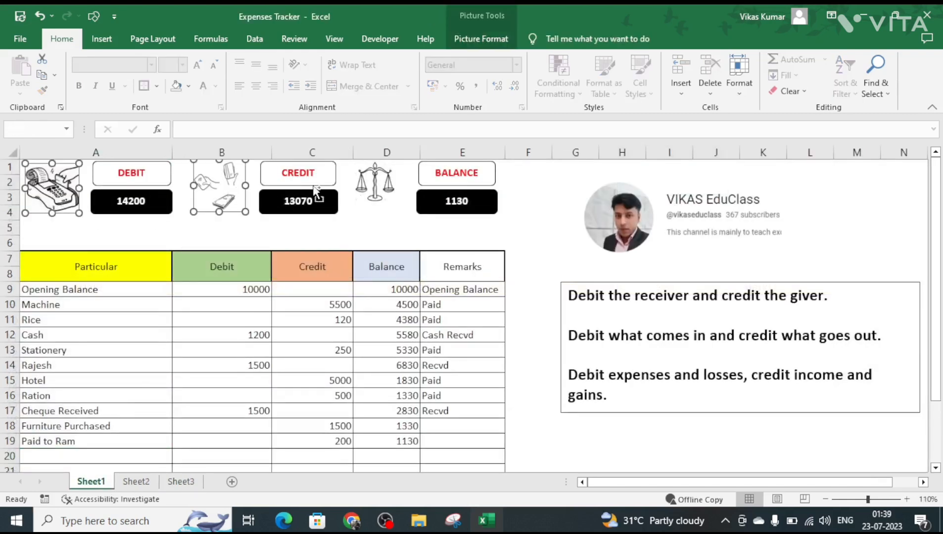
pyautogui.keyDown('ctrl'); pyautogui.click(365, 190); pyautogui.keyUp('ctrl')
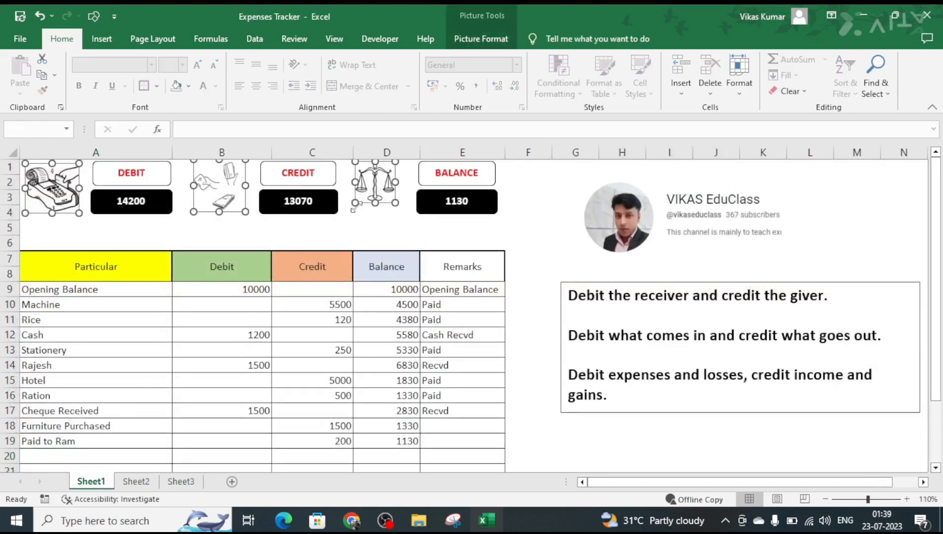
pyautogui.click(181, 482)
pyautogui.click(128, 203)
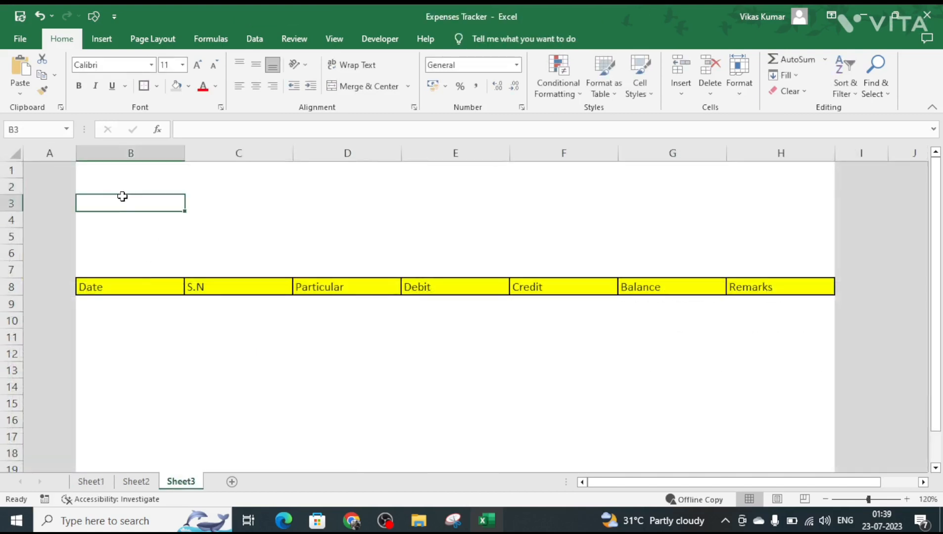
pyautogui.click(113, 180)
pyautogui.hotkey('ctrl', 'v')
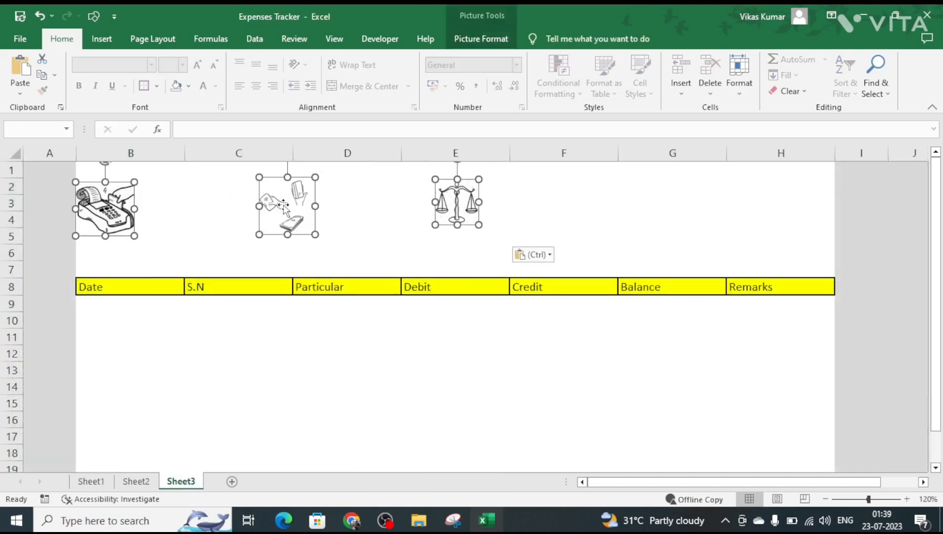
pyautogui.moveTo(284, 206); pyautogui.dragTo(319, 184)
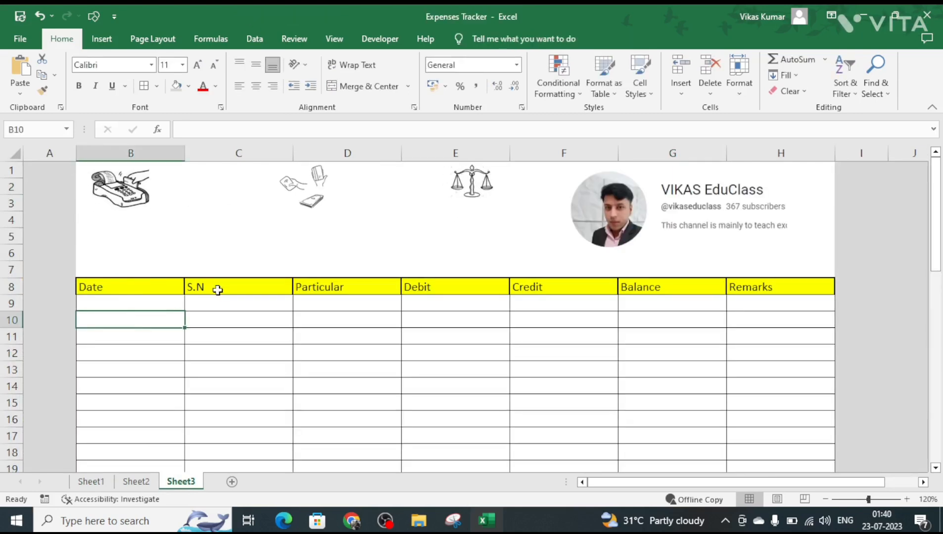
# - Enter the current date, 23-07-2023, in B9 and serial number 1 in C9
pyautogui.press('Up')
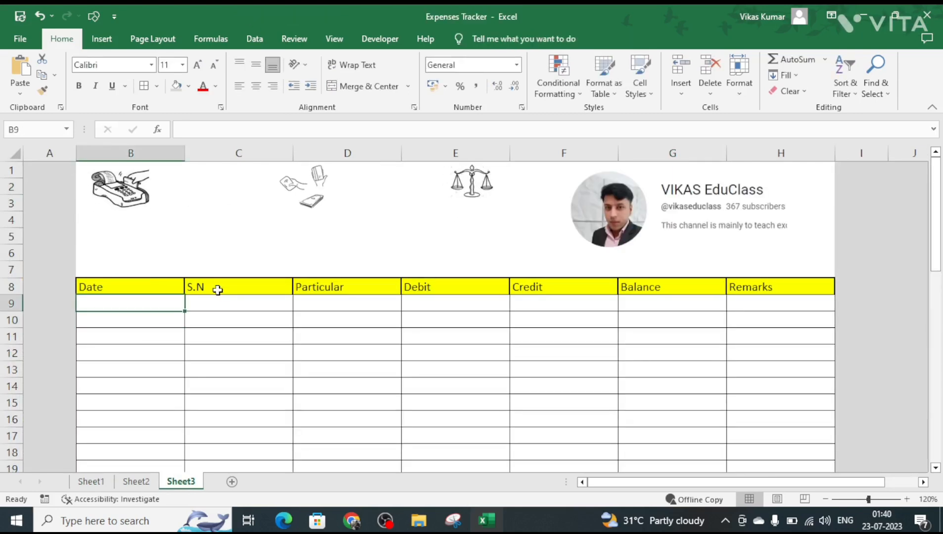
pyautogui.hotkey('ctrl', ';')
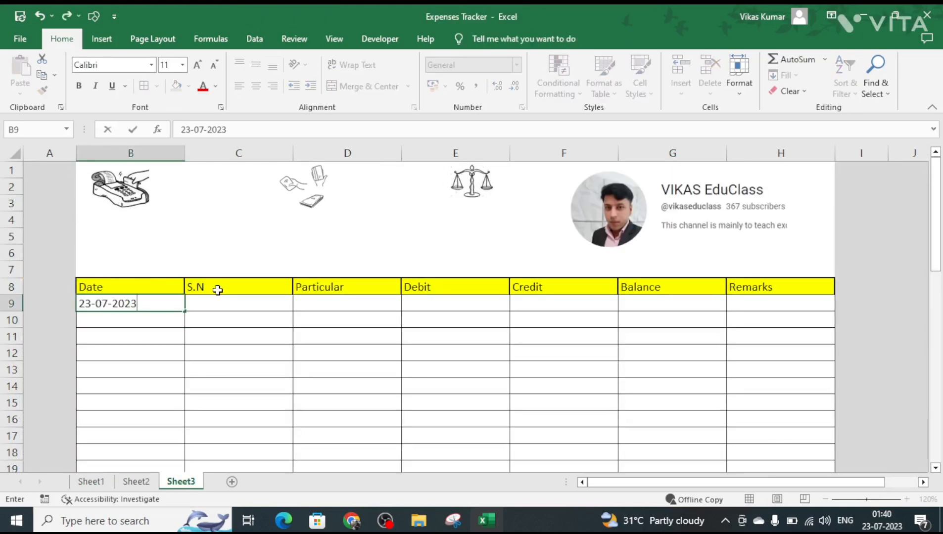
pyautogui.press('Return')
pyautogui.press('Up')
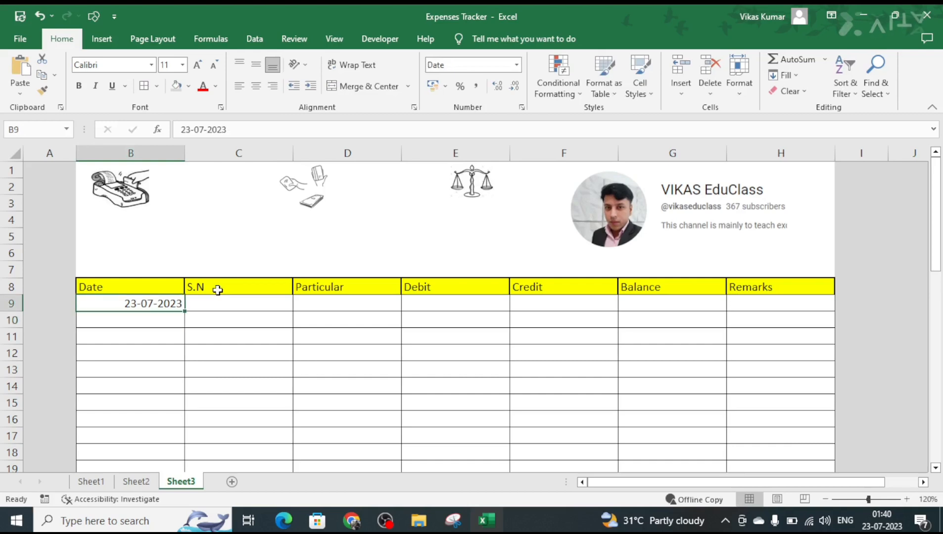
pyautogui.press('Right')
pyautogui.write('1')
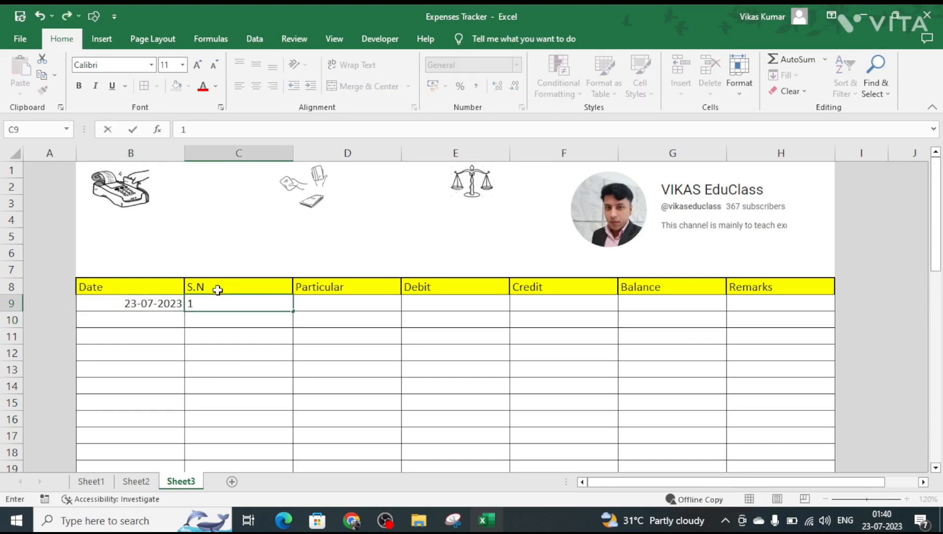
pyautogui.press('Tab')
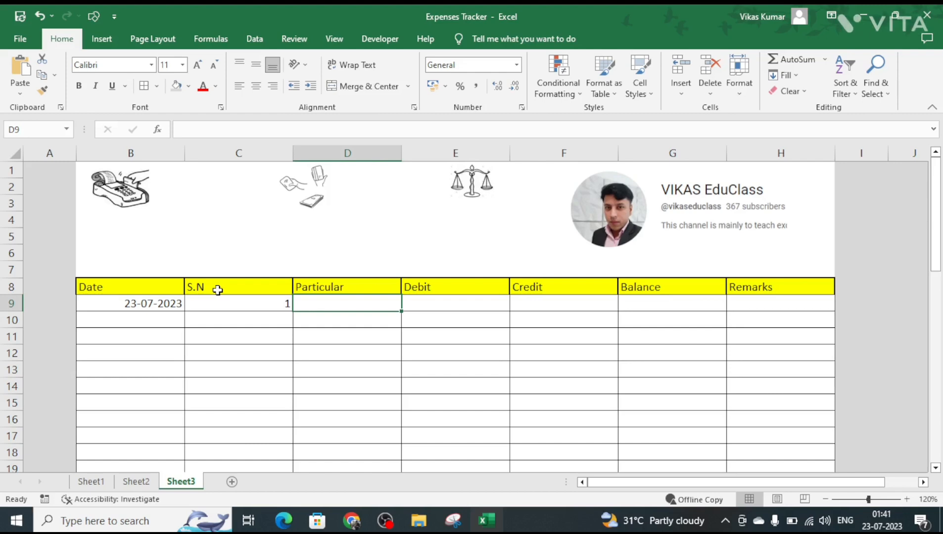
# - Enter Opening Balance as the Particular of the first entry in D9
pyautogui.write('Opening')
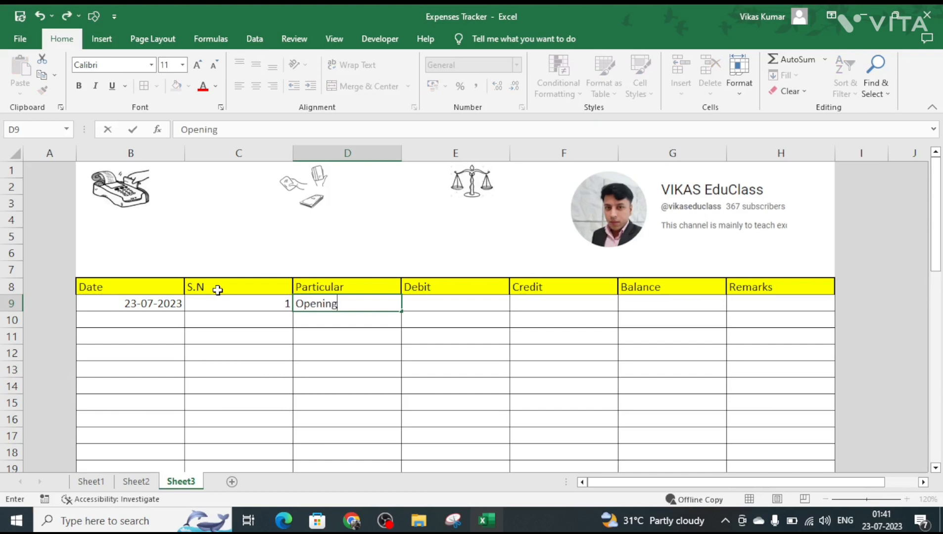
pyautogui.write(' Balancw')
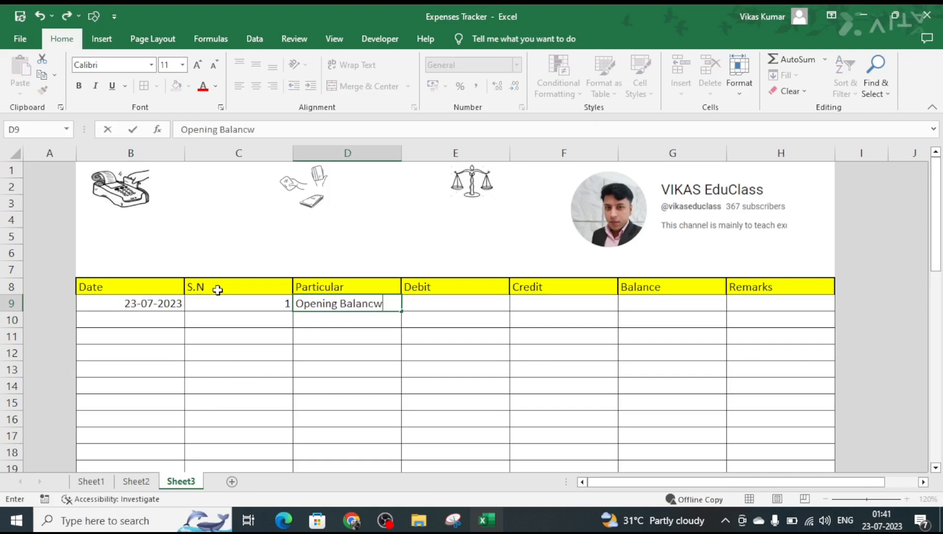
pyautogui.press('BackSpace')
pyautogui.press('Tab')
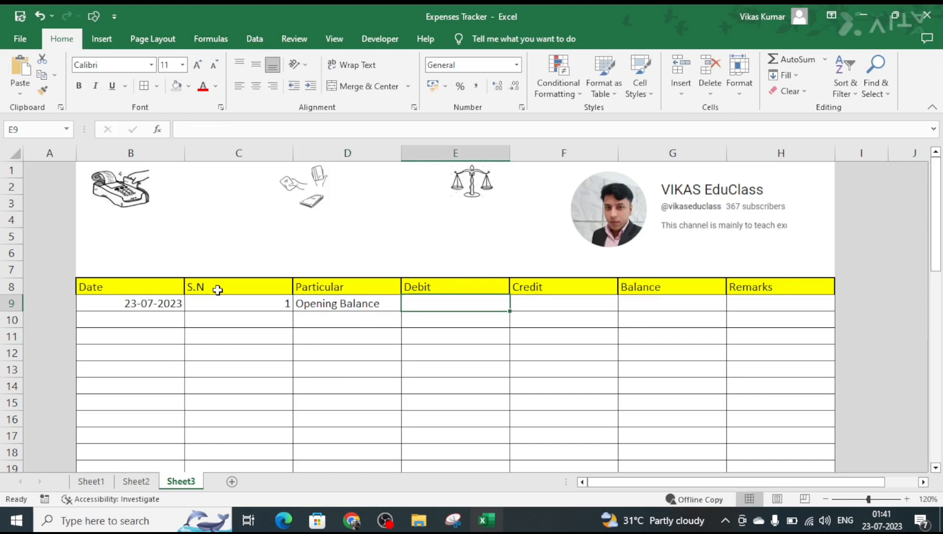
# - Enter a debit of 15000 in E9 and a credit of 0 in F9 for the opening balance
pyautogui.write('150')
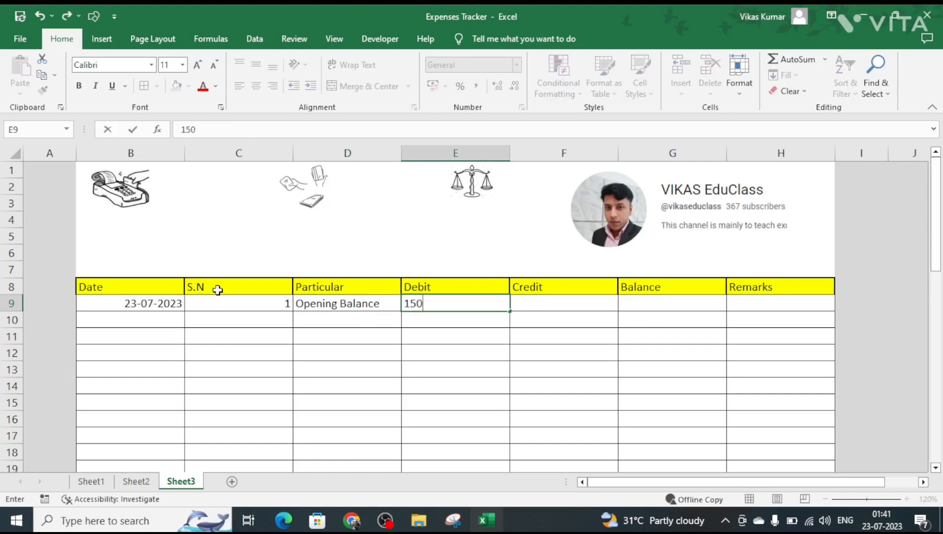
pyautogui.write('00')
pyautogui.press('Return')
pyautogui.press('Up')
pyautogui.press('Right')
pyautogui.press('Right')
pyautogui.press('Right')
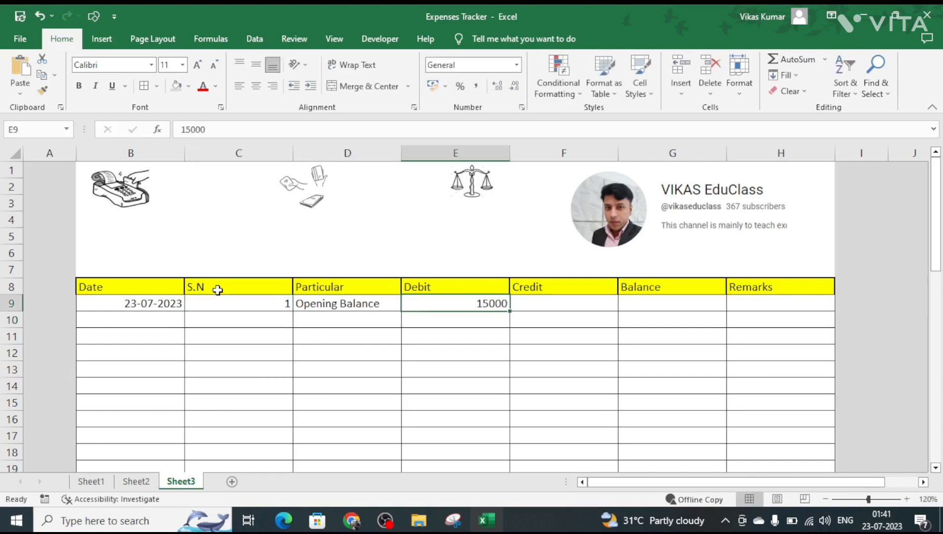
pyautogui.write('0')
pyautogui.press('Tab')
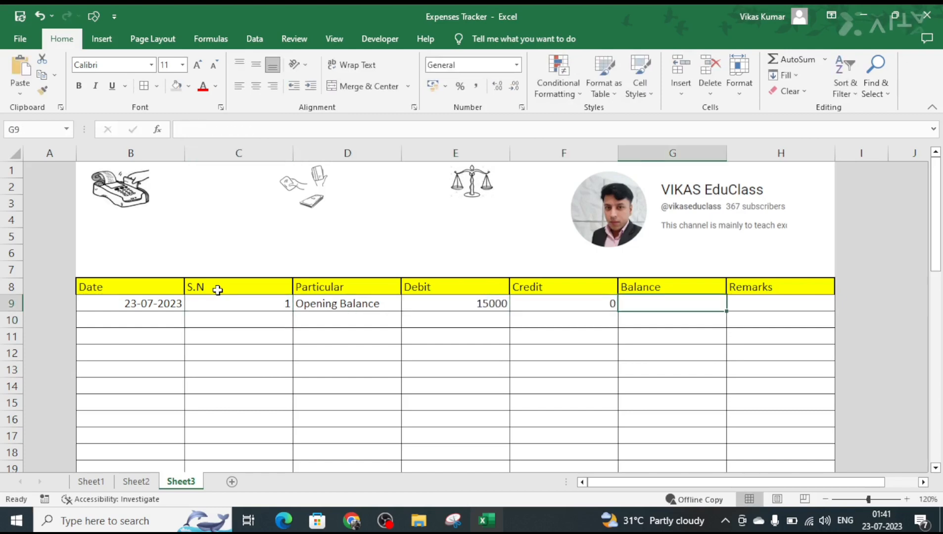
# - Calculate the first balance in G9 as debit minus credit with the formula =E9-F9
pyautogui.write('=')
pyautogui.press('Left')
pyautogui.press('Left')
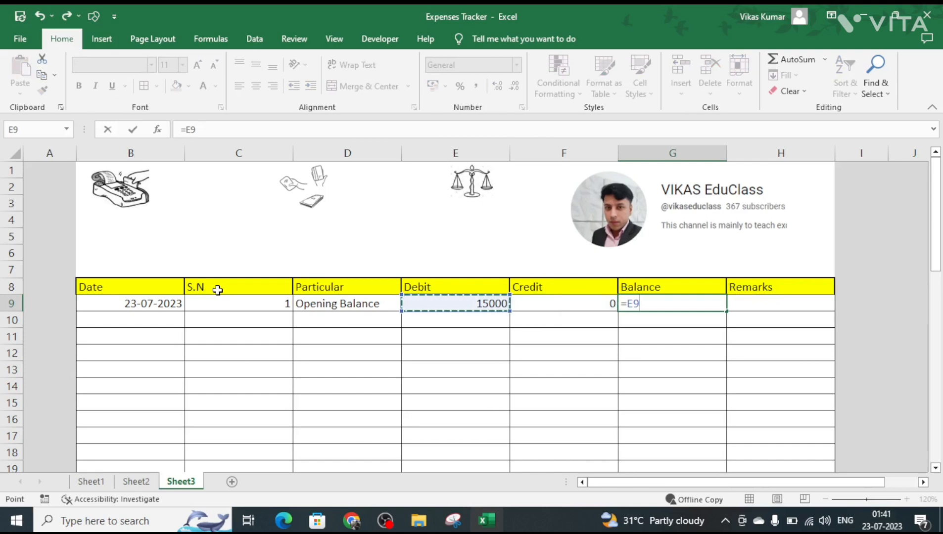
pyautogui.write('-')
pyautogui.press('Left')
pyautogui.press('Return')
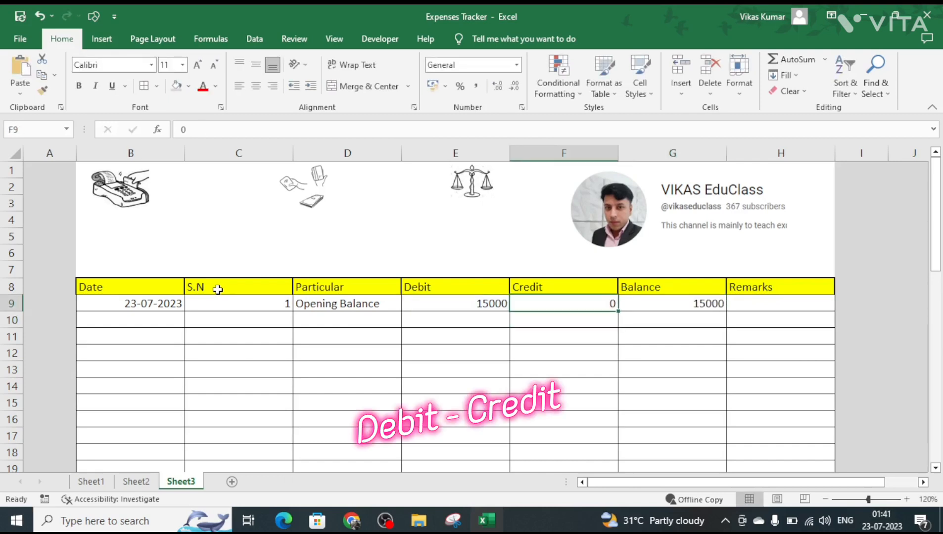
# - Enter the date 24-07-2023 in B10 for the second entry
pyautogui.press('Left')
pyautogui.press('Up')
pyautogui.press('Left')
pyautogui.press('Left')
pyautogui.press('Left')
pyautogui.press('Down')
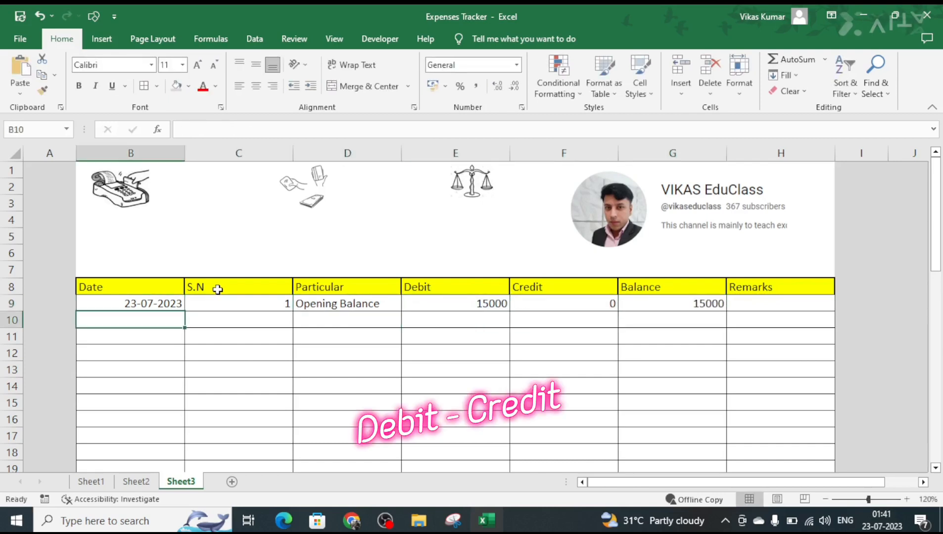
pyautogui.hotkey('ctrl', ';')
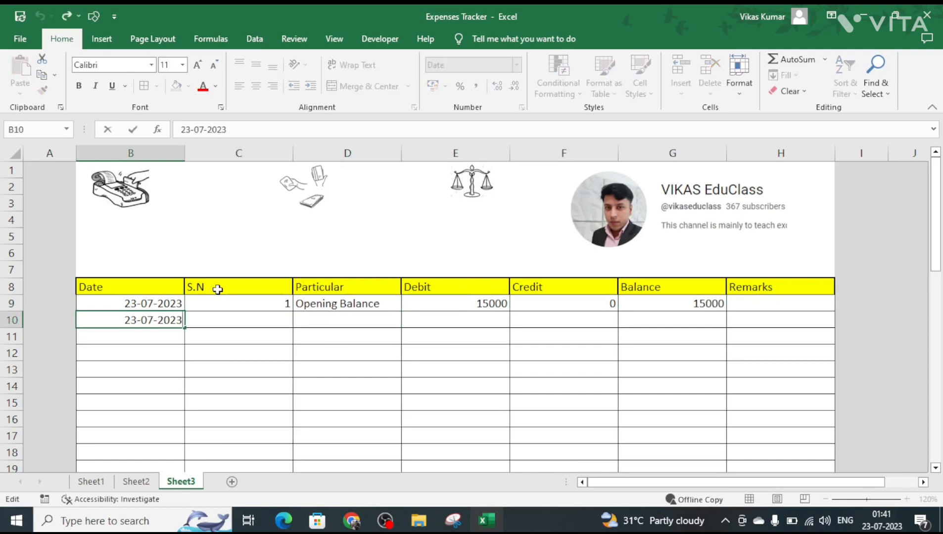
pyautogui.press('BackSpace')
pyautogui.write('4')
pyautogui.press('Return')
pyautogui.press('Right')
pyautogui.press('Up')
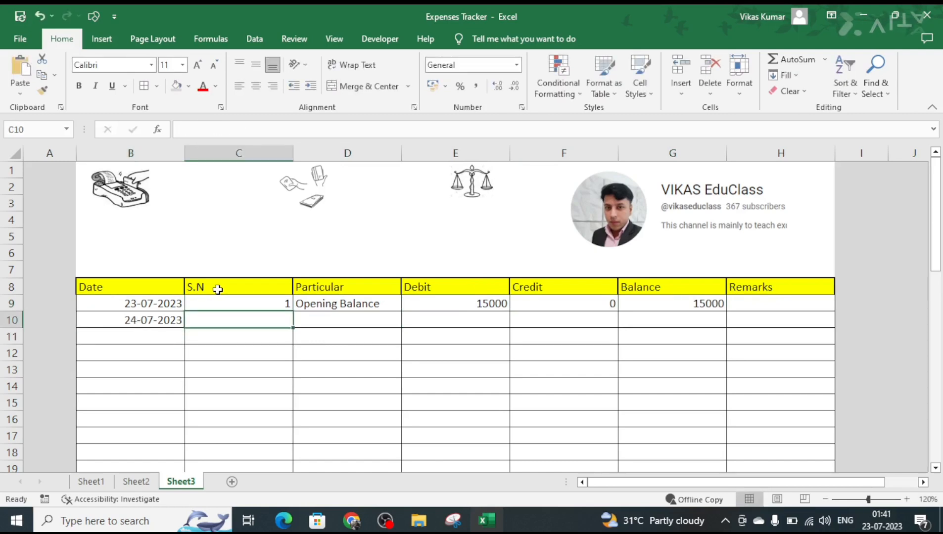
# - Enter serial number 2 in C10 and Chair Purchased as the Particular in D10
pyautogui.write('2')
pyautogui.press('Tab')
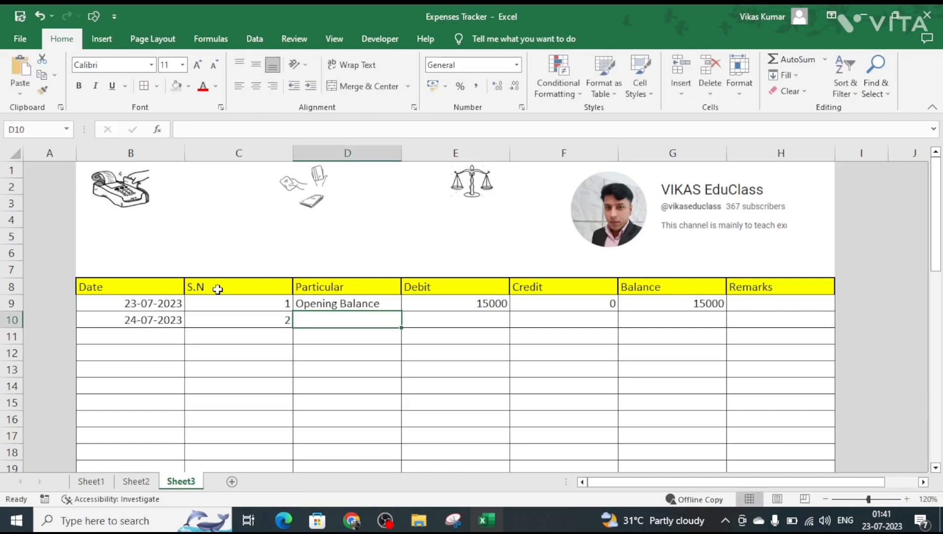
pyautogui.write('Chair ')
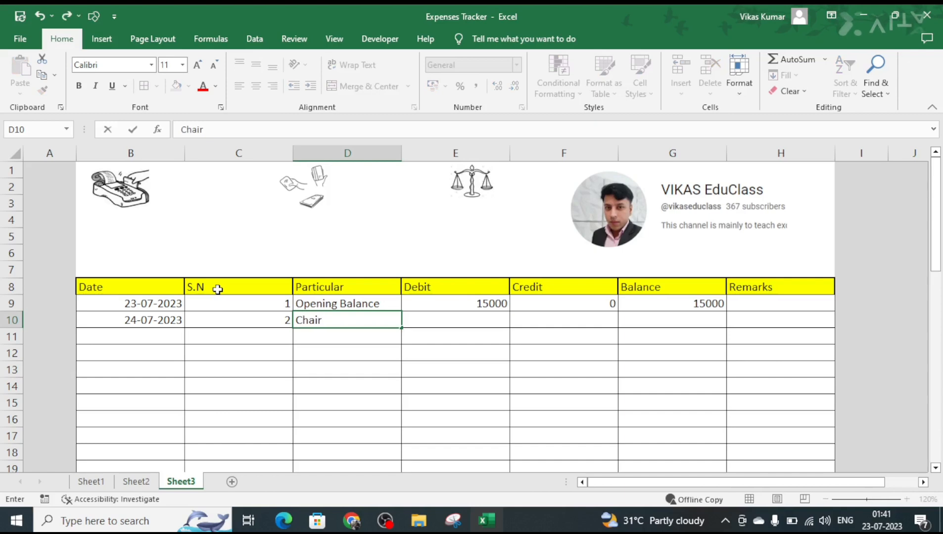
pyautogui.write('Purchased')
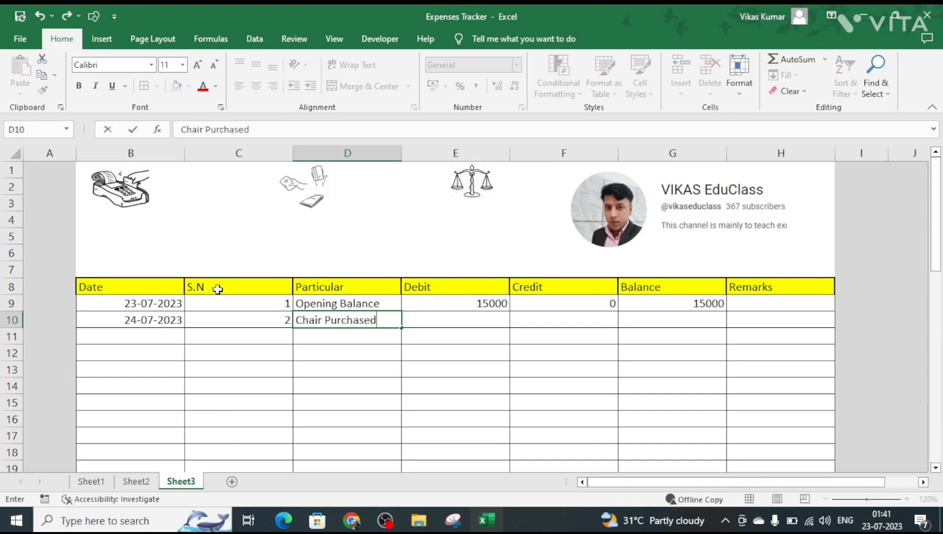
pyautogui.press('Tab')
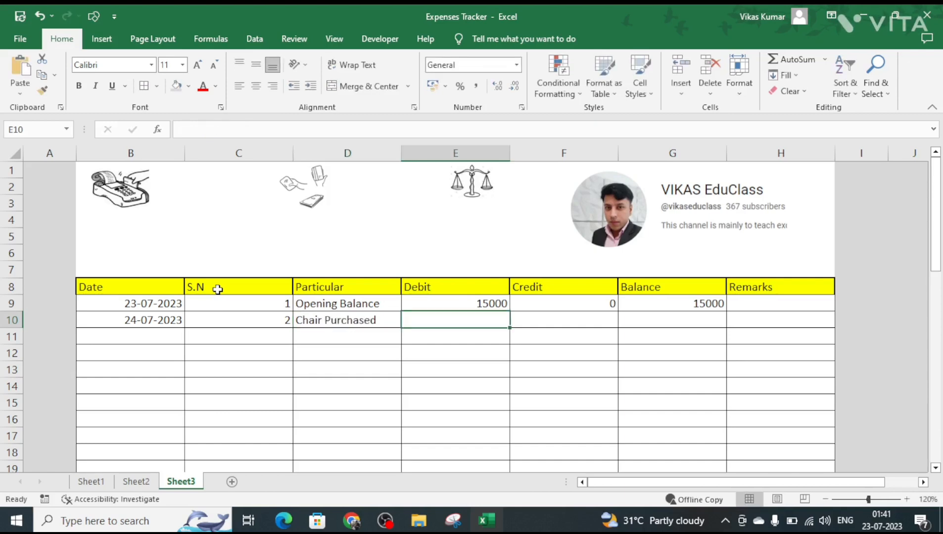
# - Narrow the S.N column C by a little over a quarter of its width
pyautogui.moveTo(293, 153); pyautogui.dragTo(262, 157)
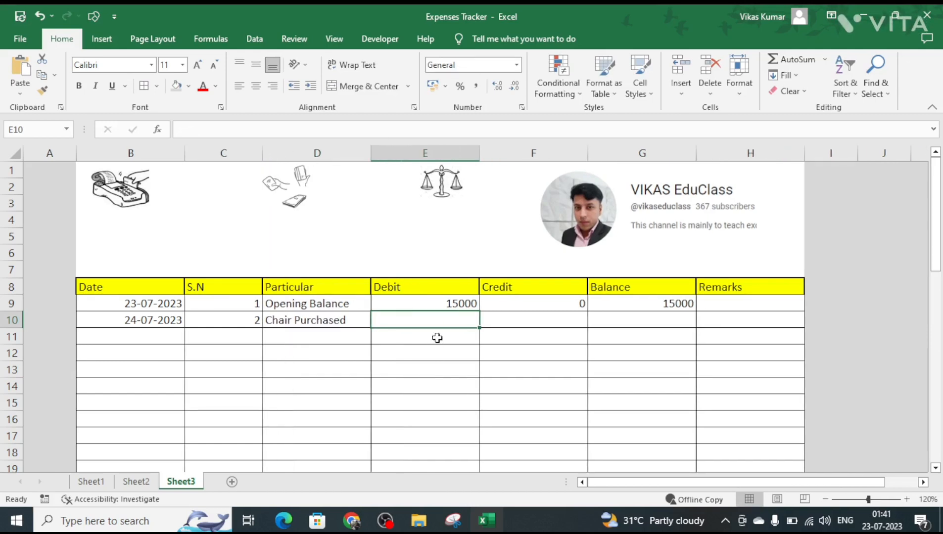
# - Enter 1000 as the Credit amount in F10 for the Chair Purchased entry, leaving its Debit cell blank
pyautogui.press('Tab')
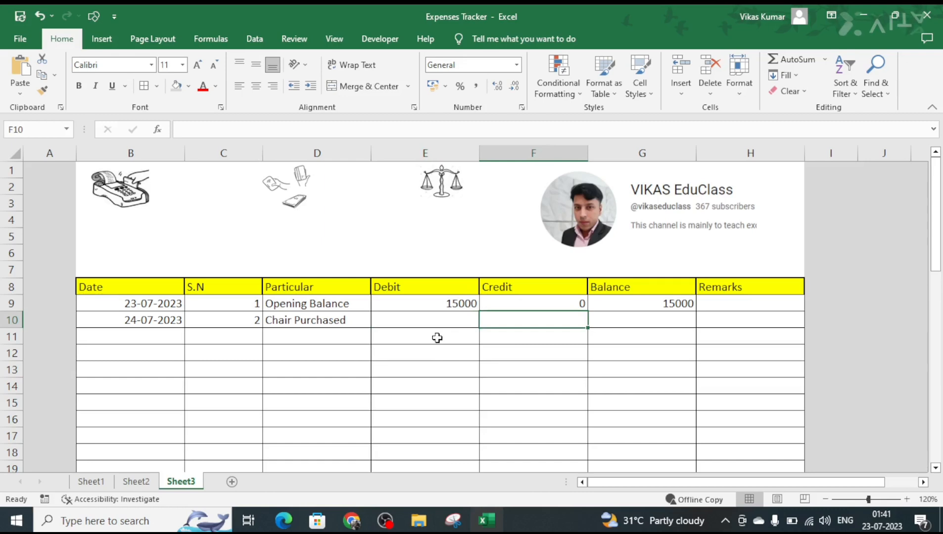
pyautogui.write('10')
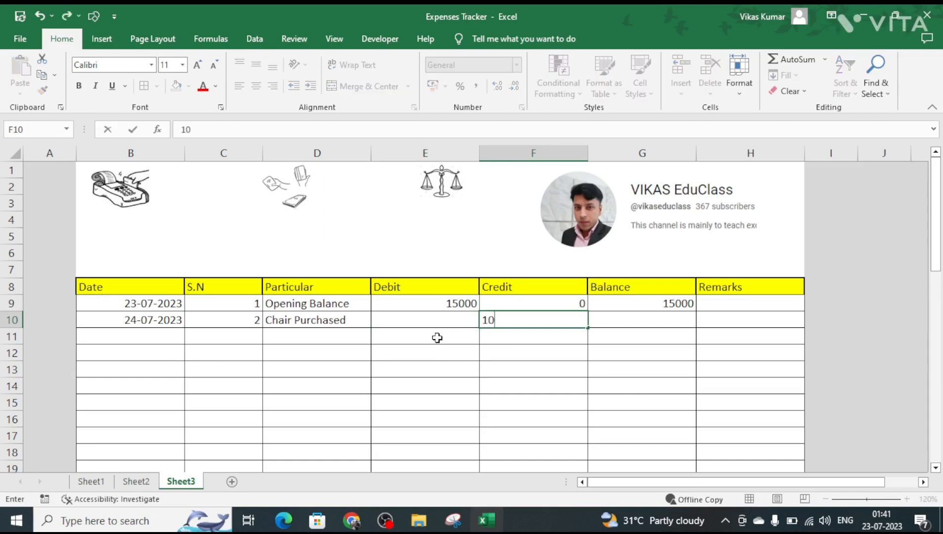
pyautogui.write('00')
pyautogui.press('Tab')
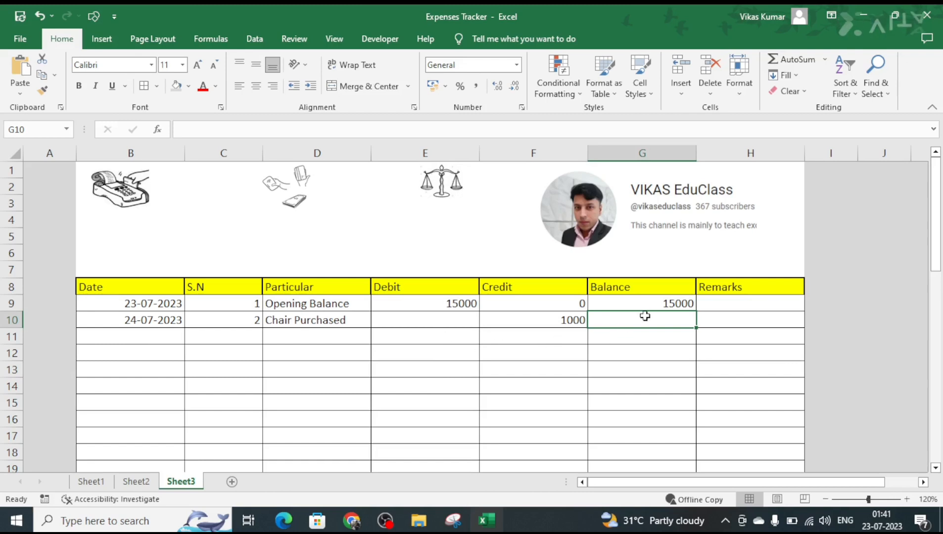
# - Calculate the second balance in G10 from the previous balance, debit and credit with the formula =G9+E10-F10
pyautogui.write('=')
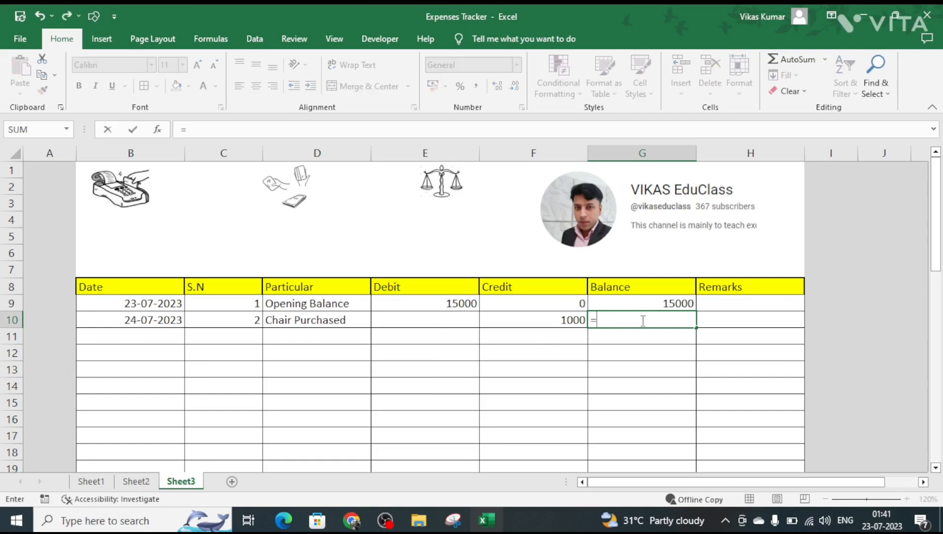
pyautogui.click(648, 304)
pyautogui.write('+')
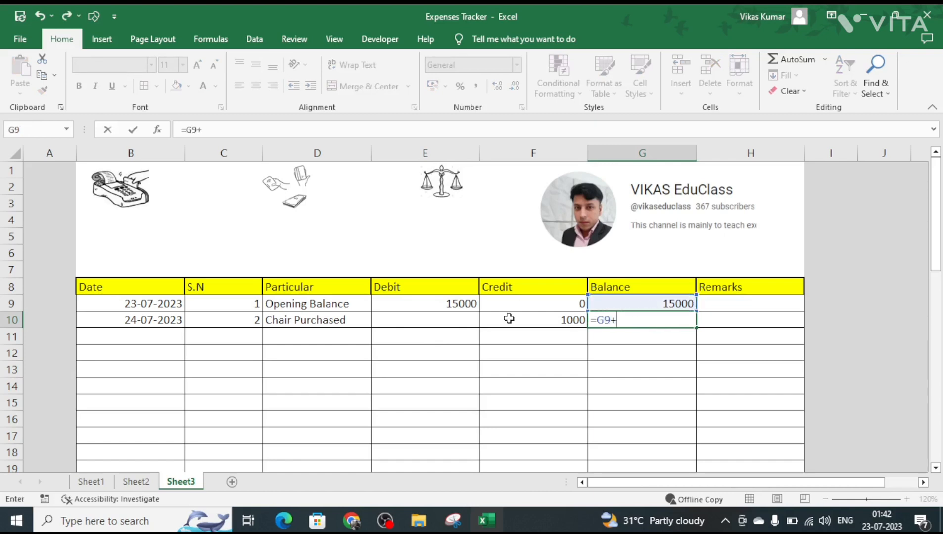
pyautogui.press('Left')
pyautogui.press('Left')
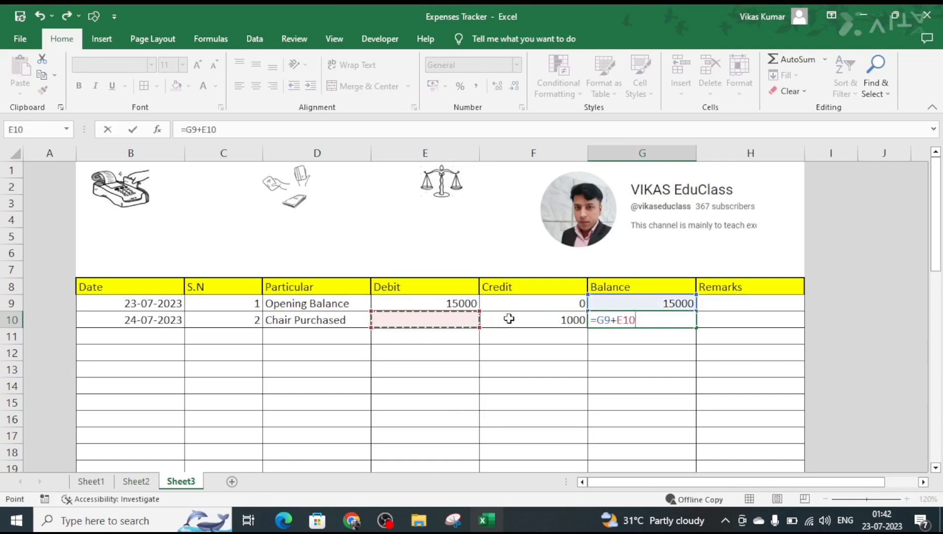
pyautogui.write('-')
pyautogui.click(509, 319)
pyautogui.press('Return')
pyautogui.press('Up')
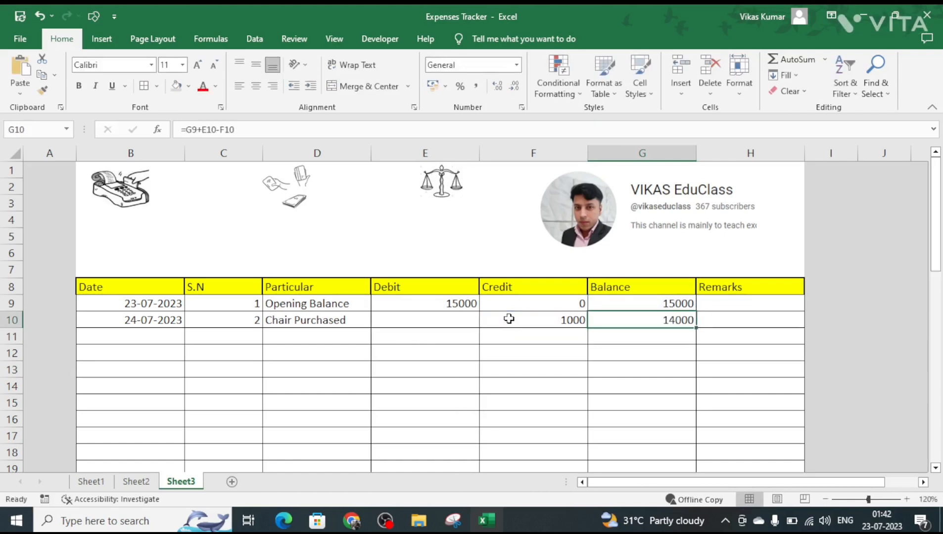
# - Fill the balance formula from G10 down through G29
pyautogui.hotkey('shift', 'Down')
pyautogui.hotkey('shift', 'Down')
pyautogui.hotkey('shift', 'Down')
pyautogui.hotkey('shift', 'Down')
pyautogui.hotkey('shift', 'Down')
pyautogui.hotkey('shift', 'Down')
pyautogui.hotkey('shift', 'Down')
pyautogui.hotkey('shift', 'Down')
pyautogui.hotkey('shift', 'Down')
pyautogui.hotkey('shift', 'Down')
pyautogui.hotkey('shift', 'Down')
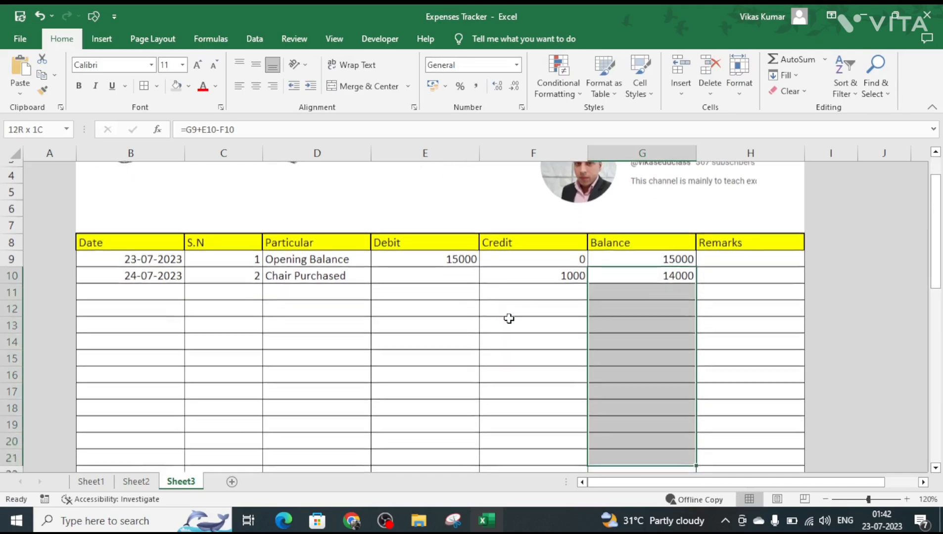
pyautogui.hotkey('shift', 'Down')
pyautogui.hotkey('shift', 'Down')
pyautogui.hotkey('shift', 'Down')
pyautogui.hotkey('shift', 'Down')
pyautogui.hotkey('shift', 'Down')
pyautogui.hotkey('shift', 'Down')
pyautogui.hotkey('shift', 'Down')
pyautogui.hotkey('shift', 'Down')
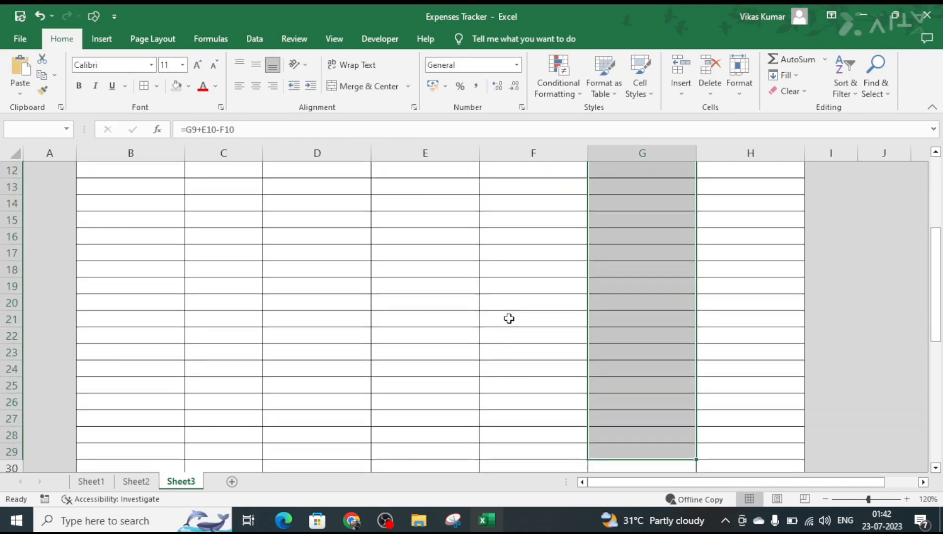
pyautogui.hotkey('ctrl', 'd')
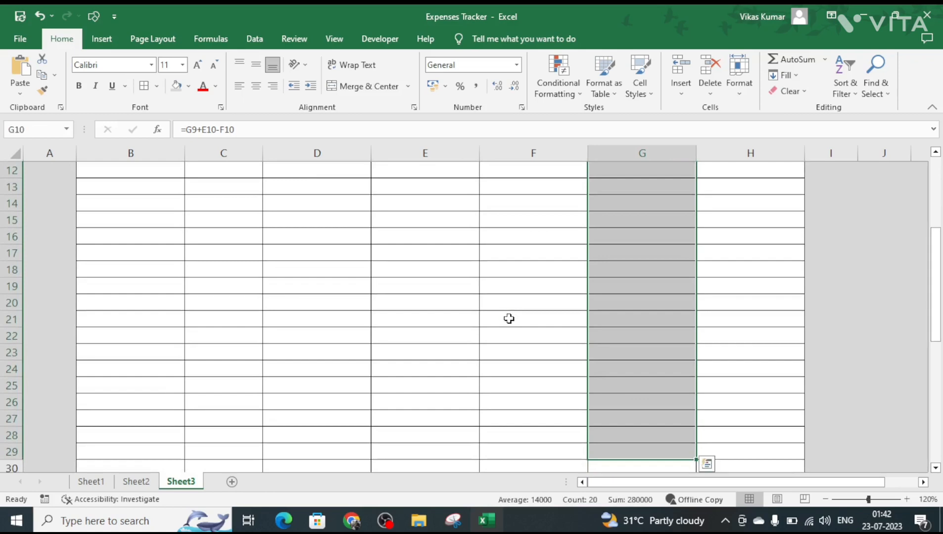
# - Examine the filled Balance column against the rows that have no debit or credit entries
pyautogui.hotkey('ctrl', 'Up')
pyautogui.press('Down')
pyautogui.press('Down')
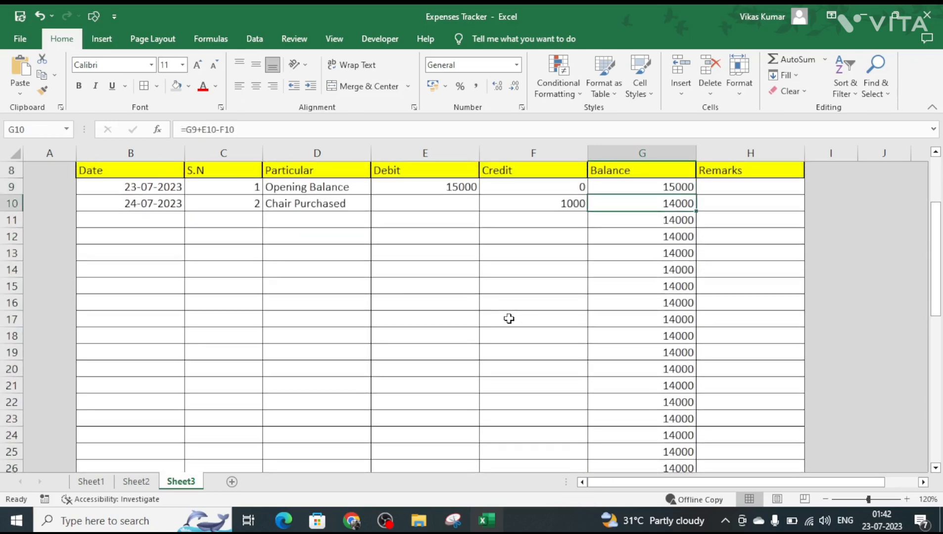
pyautogui.press('Up')
pyautogui.press('Up')
pyautogui.press('Up')
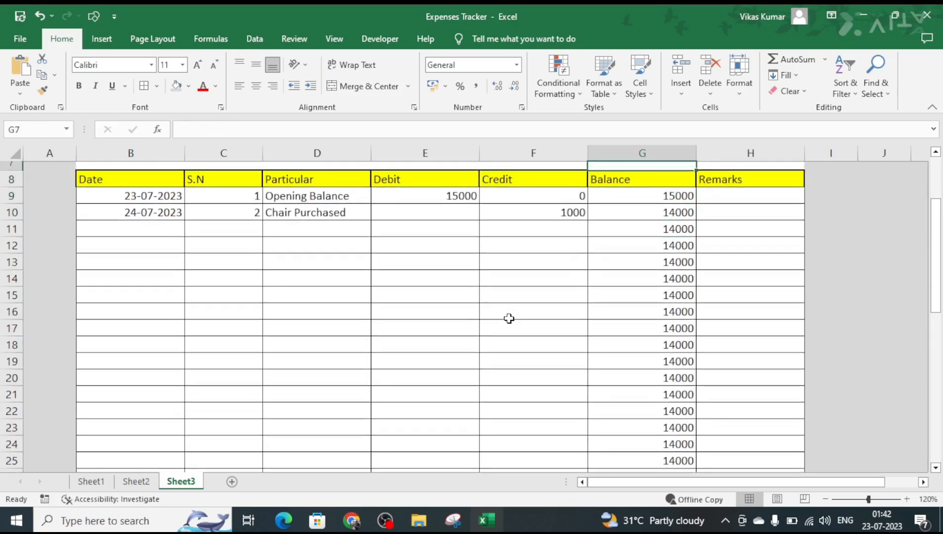
pyautogui.press('Down')
pyautogui.press('Down')
pyautogui.press('Down')
pyautogui.press('Down')
pyautogui.press('Left')
pyautogui.press('Left')
pyautogui.press('Right')
pyautogui.press('Right')
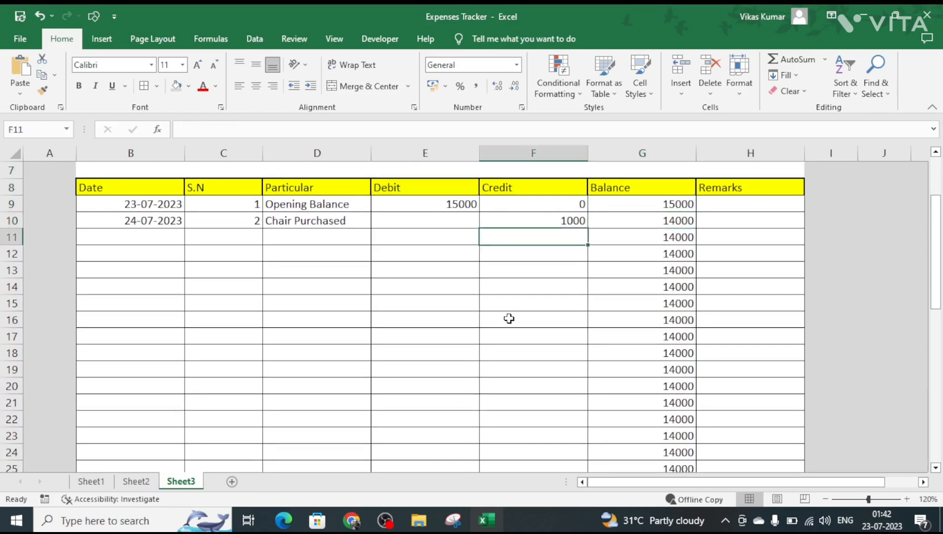
pyautogui.press('Left')
pyautogui.press('Left')
pyautogui.press('Right')
pyautogui.press('Right')
pyautogui.hotkey('ctrl', 'Up')
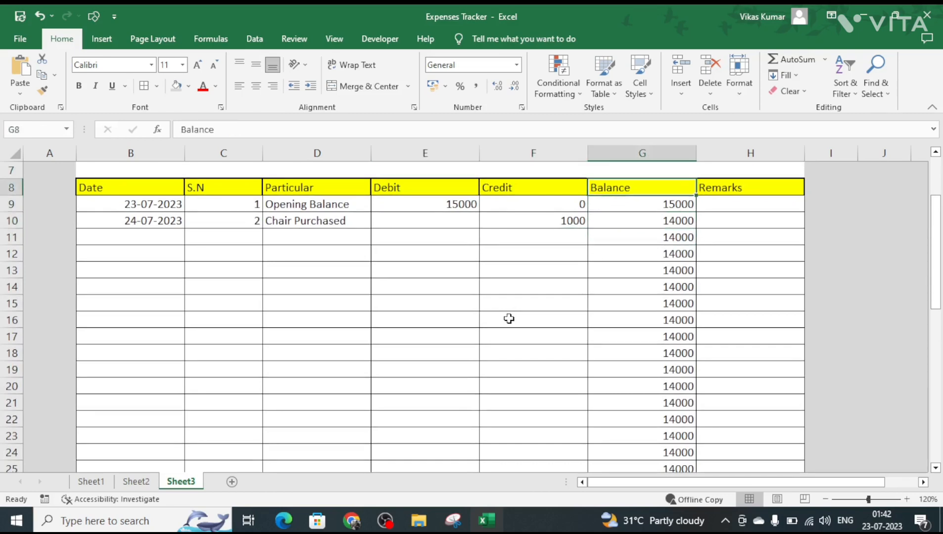
pyautogui.press('Up')
pyautogui.press('Up')
pyautogui.press('Up')
pyautogui.press('Up')
pyautogui.press('Up')
pyautogui.press('Up')
pyautogui.press('Up')
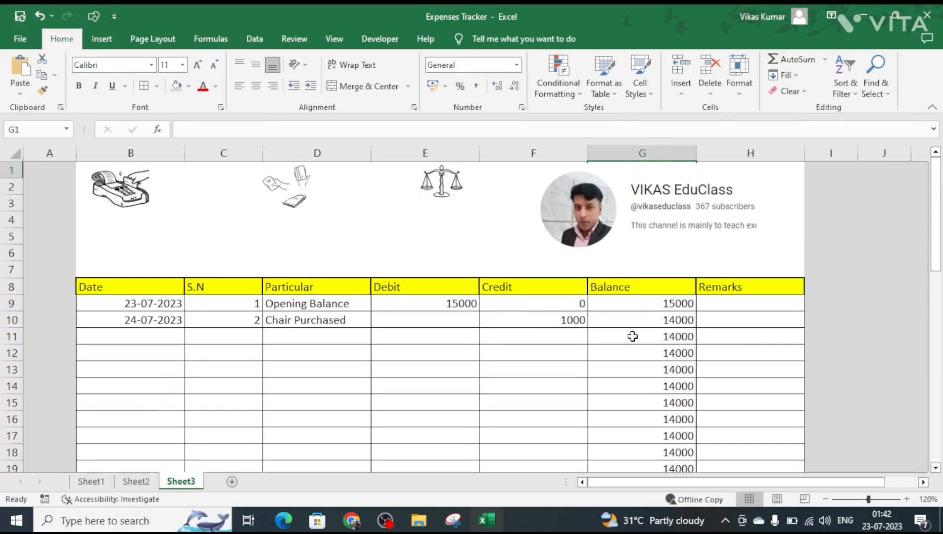
# - Insert an IF function before G10's existing calculation with the logical test AND(E10="",F10="")
pyautogui.click(645, 317)
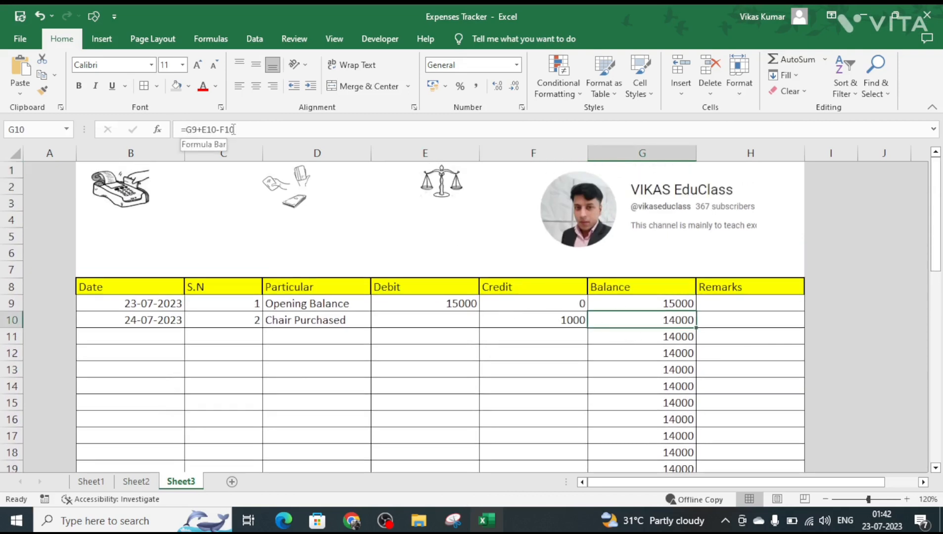
pyautogui.click(191, 128)
pyautogui.write('if')
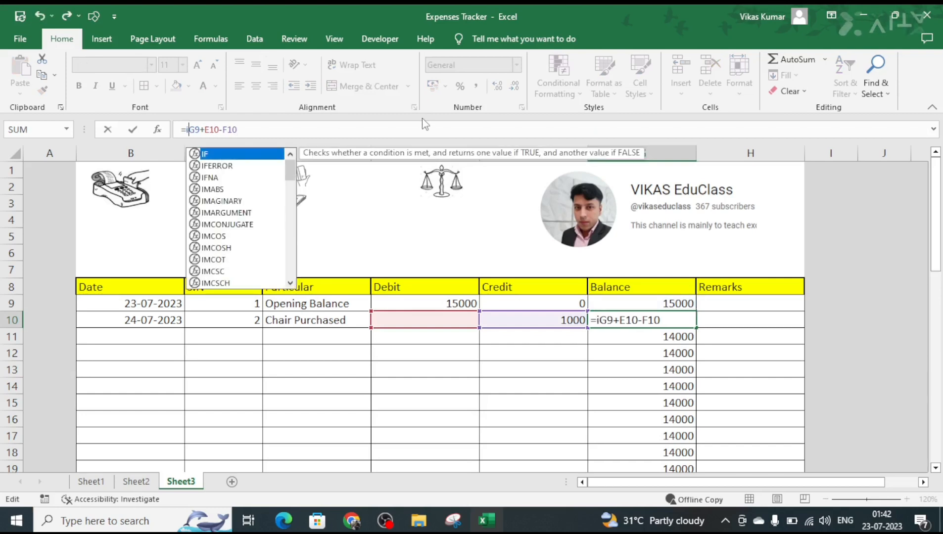
pyautogui.press('Tab')
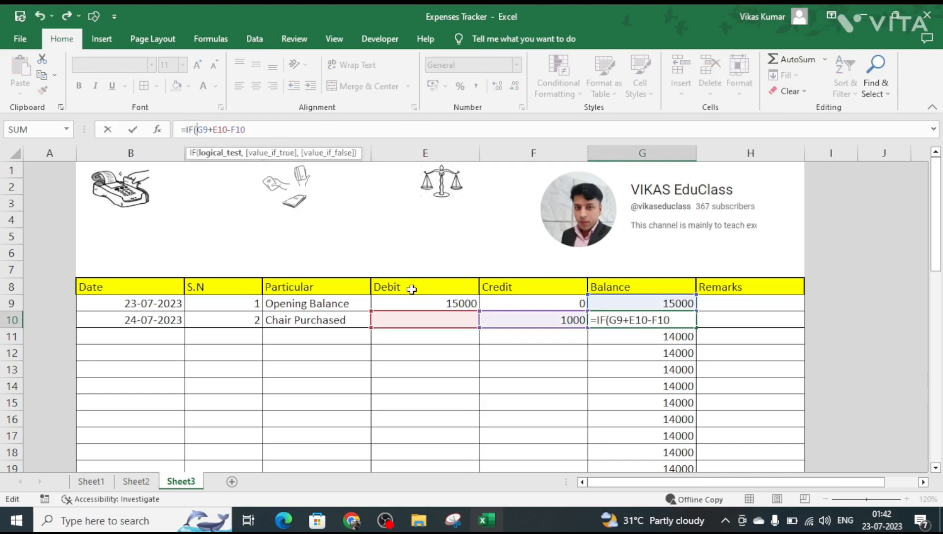
pyautogui.write('and')
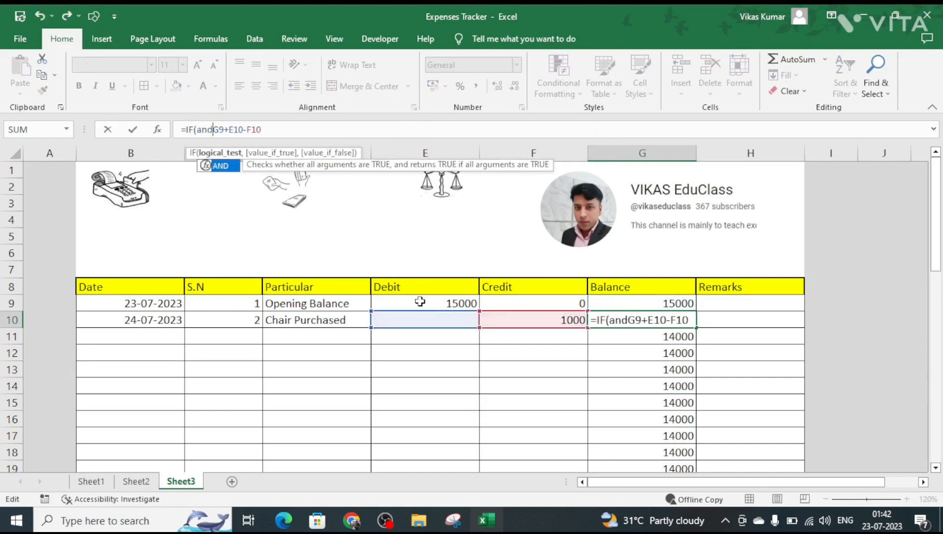
pyautogui.press('Tab')
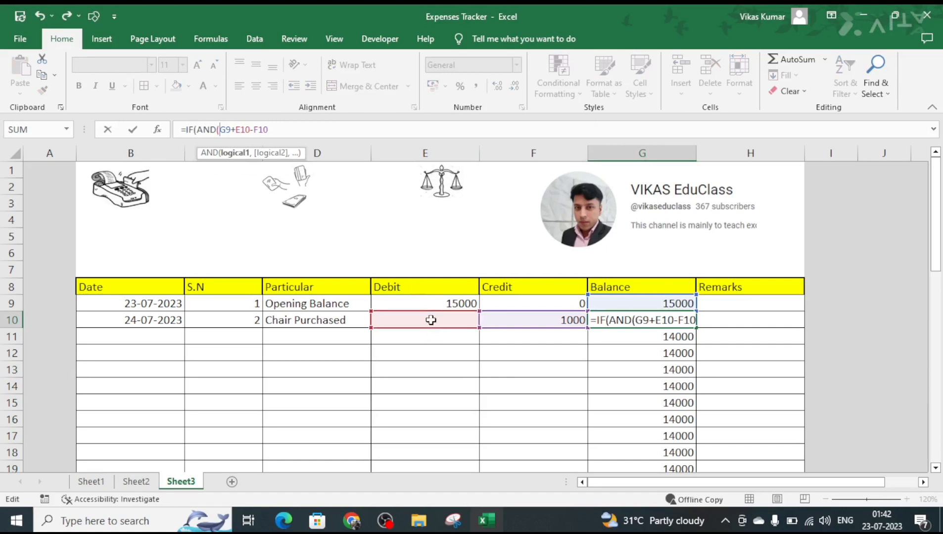
pyautogui.click(429, 321)
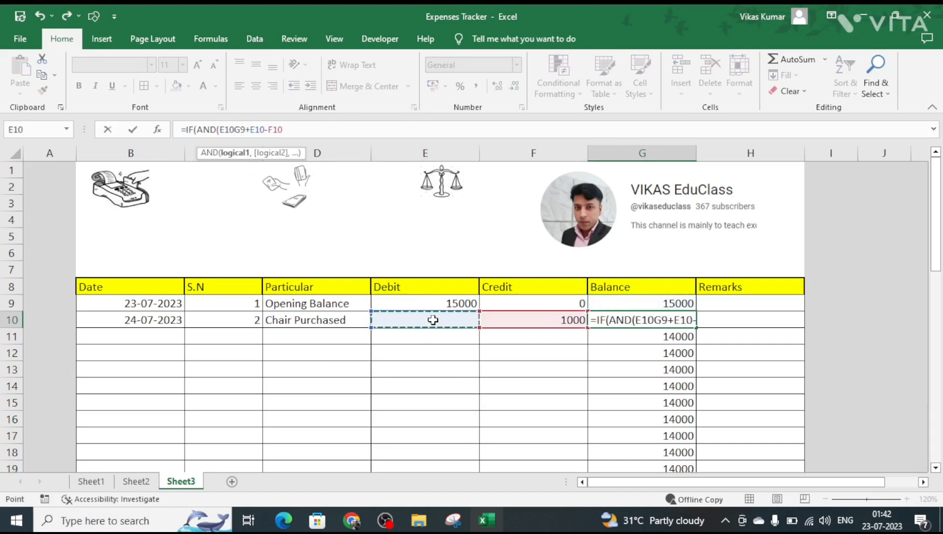
pyautogui.write('=')
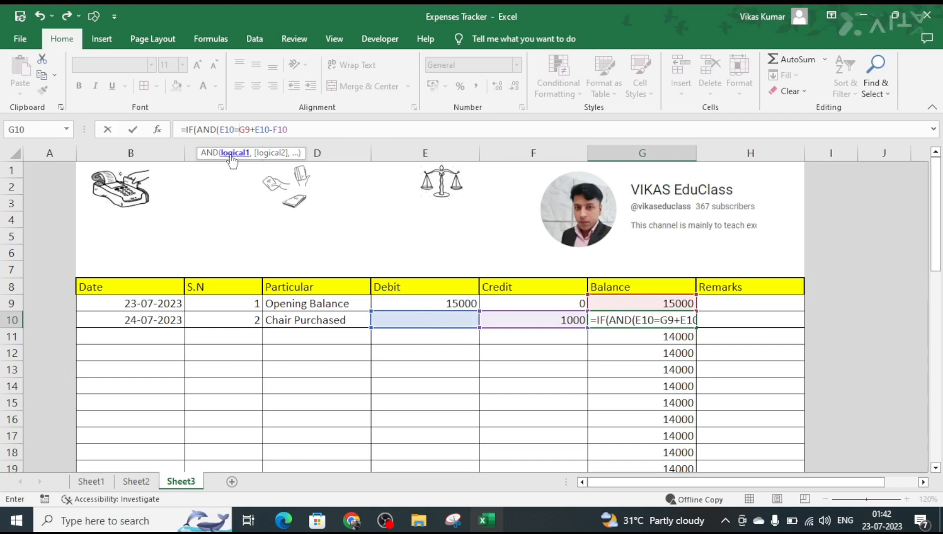
pyautogui.write('""')
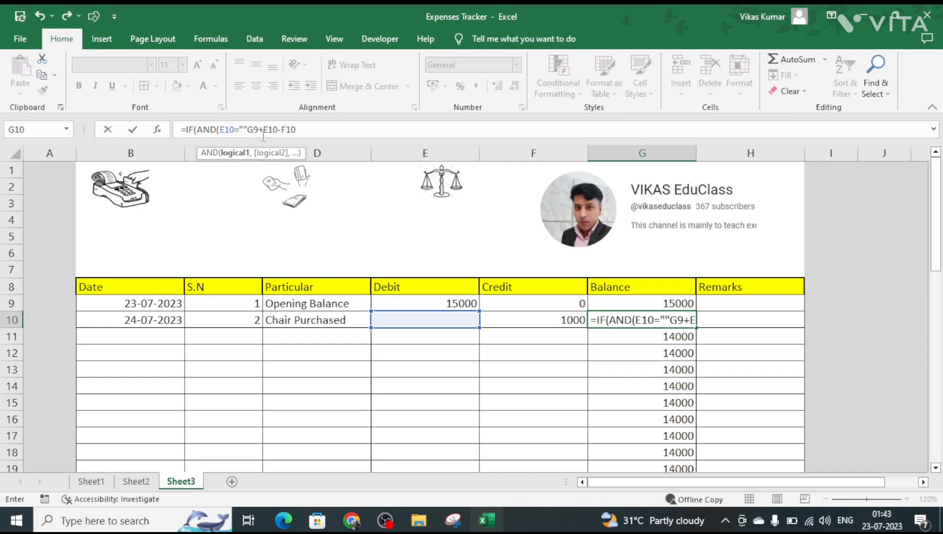
pyautogui.write(',')
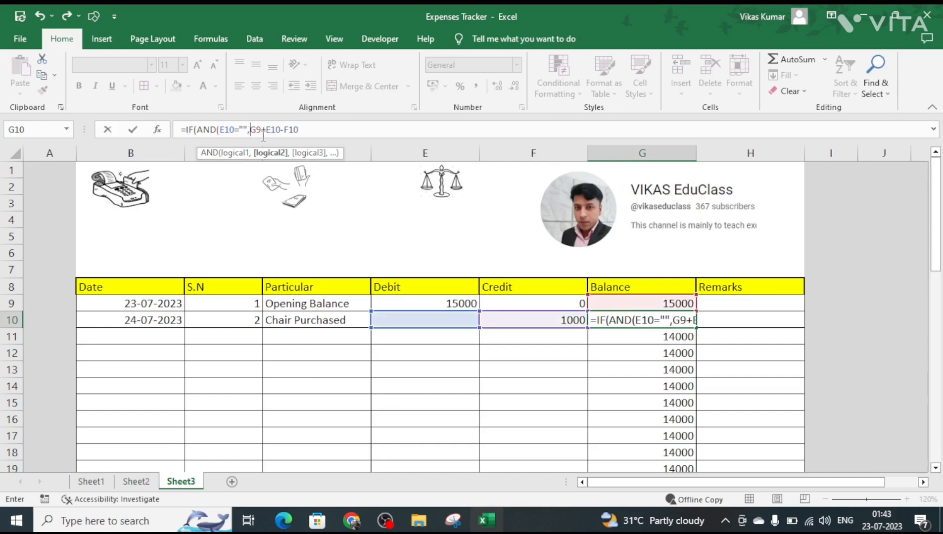
pyautogui.click(526, 320)
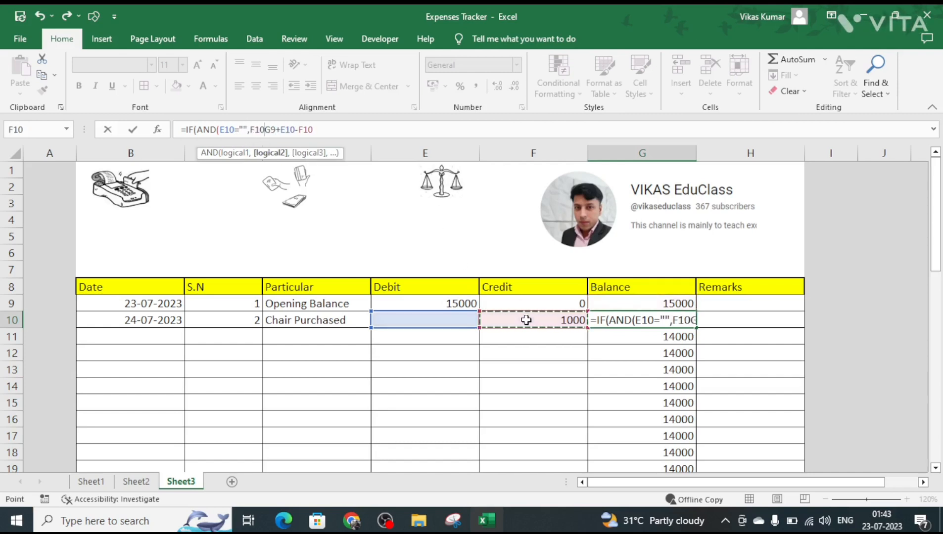
pyautogui.write('=""')
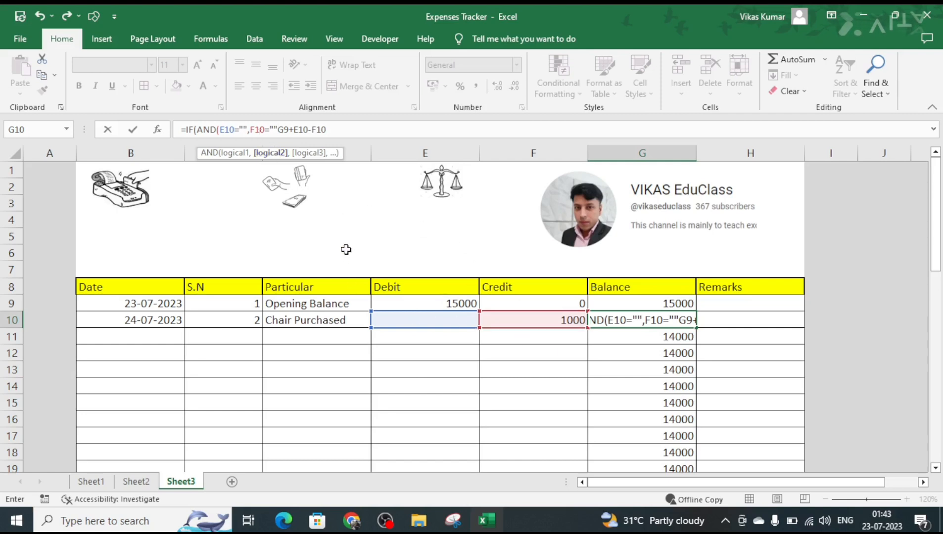
pyautogui.write(')')
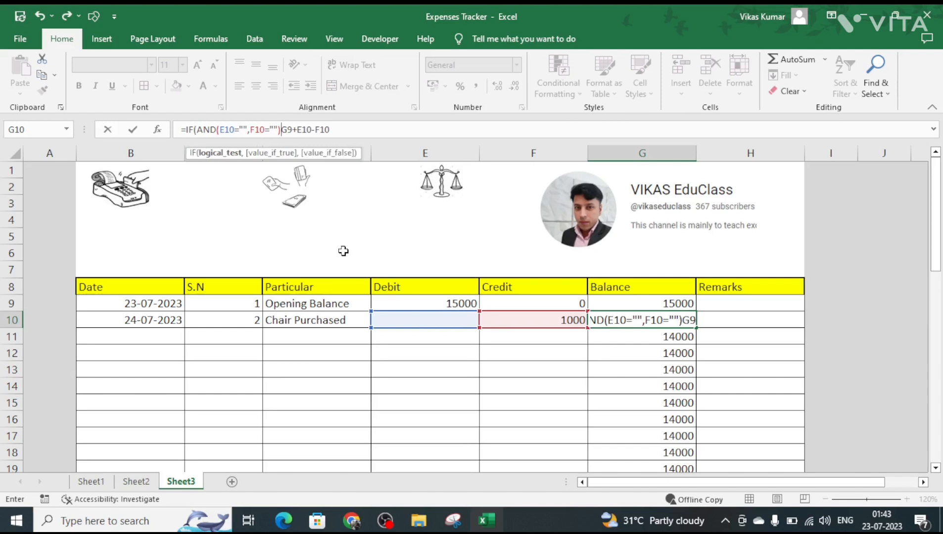
# - Complete G10's IF formula with "" as the true result and G9+E10-F10 as the false result
pyautogui.write(',""')
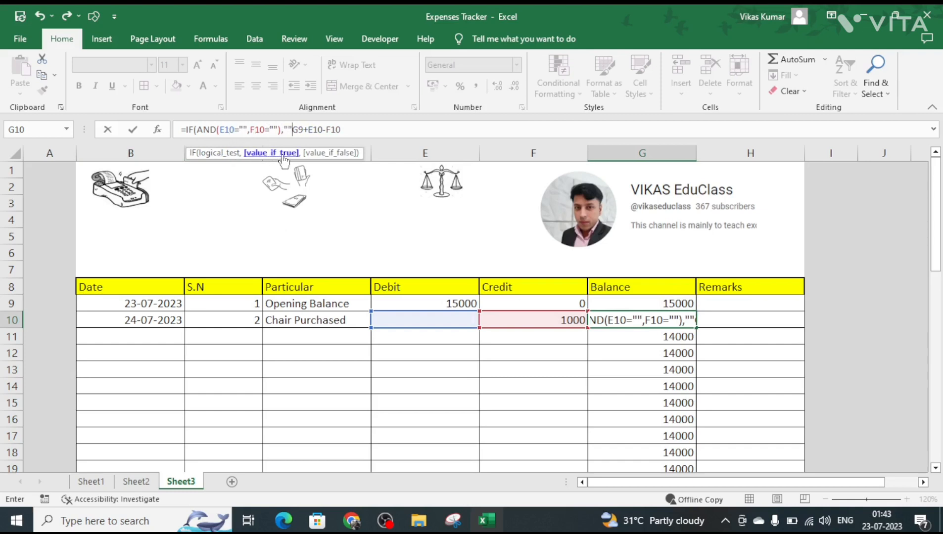
pyautogui.write(',')
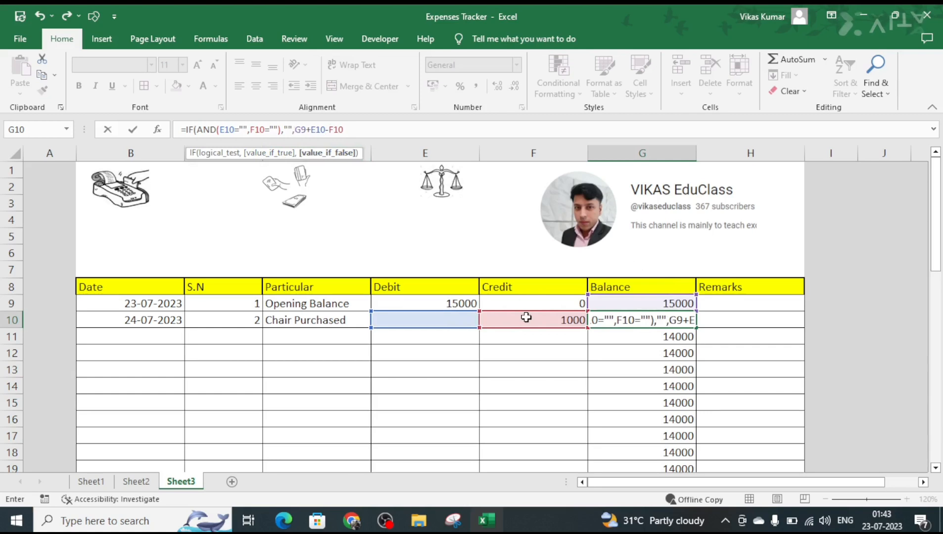
pyautogui.click(369, 131)
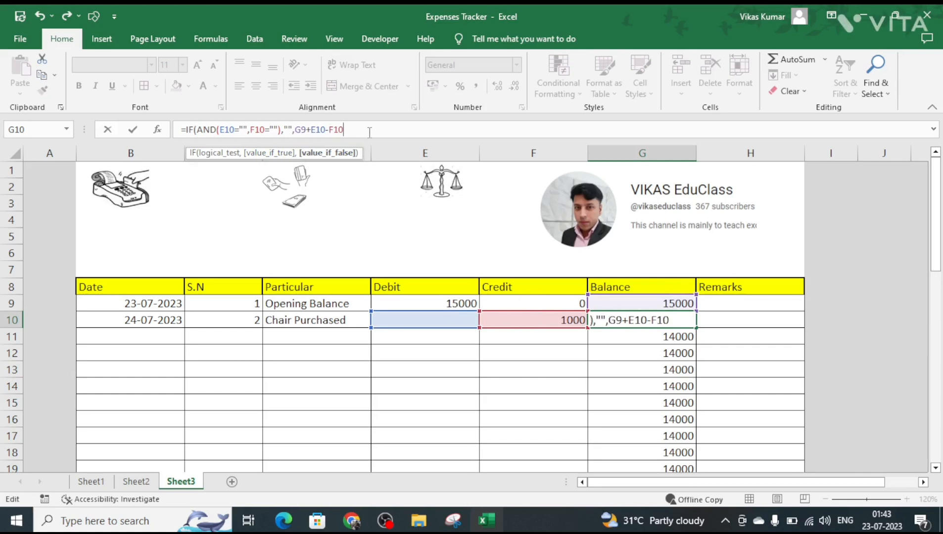
pyautogui.write(')')
pyautogui.press('Return')
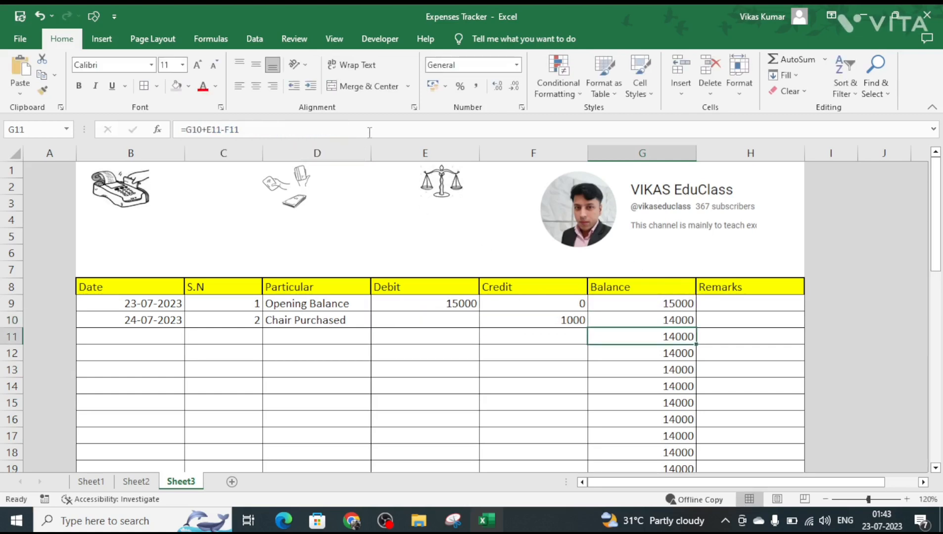
# - Fill the IF balance formula from G10 down through G29, replacing the formulas already there
pyautogui.press('Up')
pyautogui.hotkey('ctrl', 'shift', 'Down')
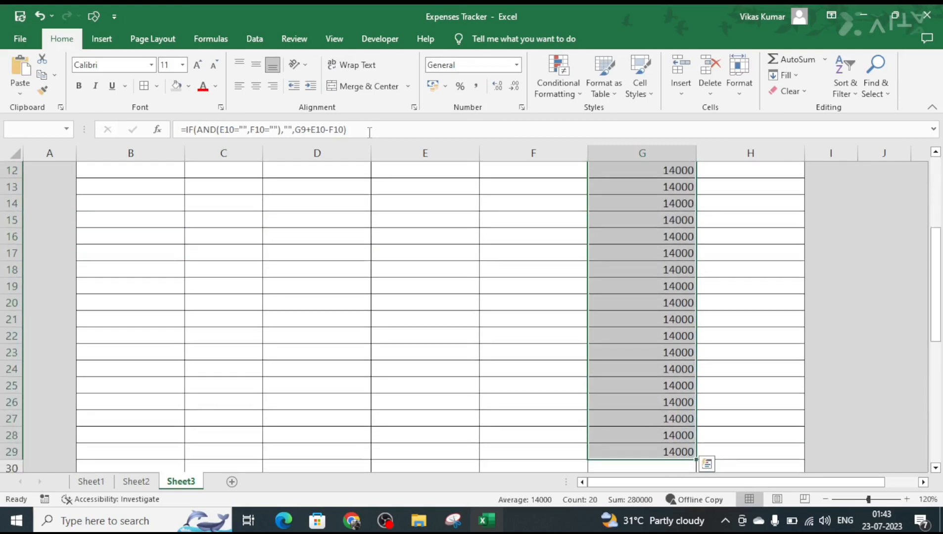
pyautogui.hotkey('ctrl', 'z')
# - Check the copied IF formulas in the Balance column below row 10 and the empty debit cells beside them
pyautogui.press('Up')
pyautogui.press('Down')
pyautogui.press('Down')
pyautogui.press('Down')
pyautogui.press('Down')
pyautogui.press('Down')
pyautogui.press('Down')
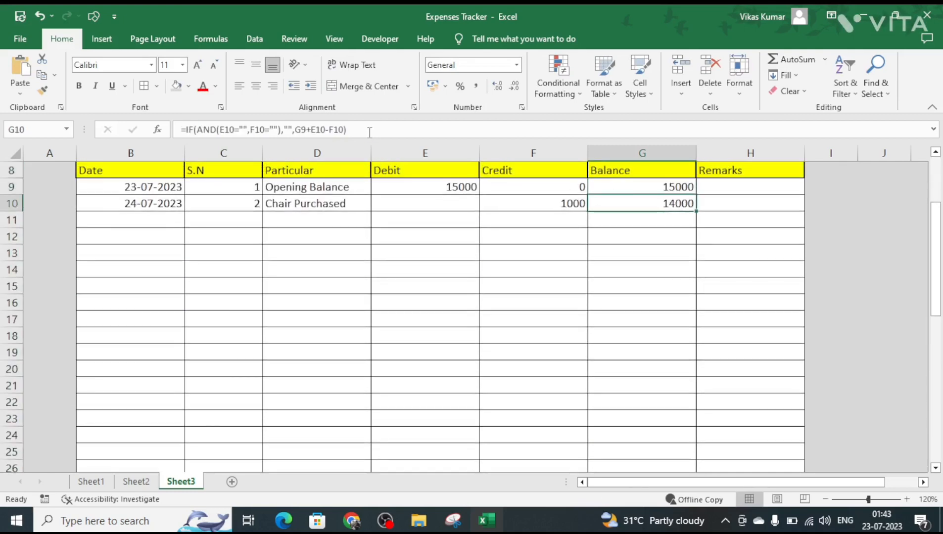
pyautogui.press('Up')
pyautogui.press('Up')
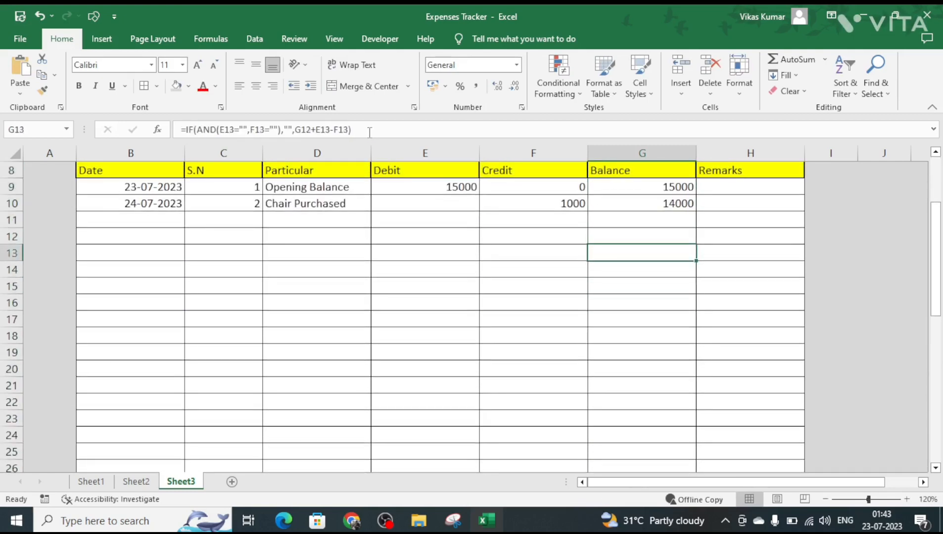
pyautogui.press('Up')
pyautogui.press('Up')
pyautogui.press('Down')
pyautogui.press('Down')
pyautogui.press('Down')
pyautogui.press('Up')
pyautogui.press('Up')
pyautogui.press('Left')
pyautogui.press('Left')
pyautogui.press('Up')
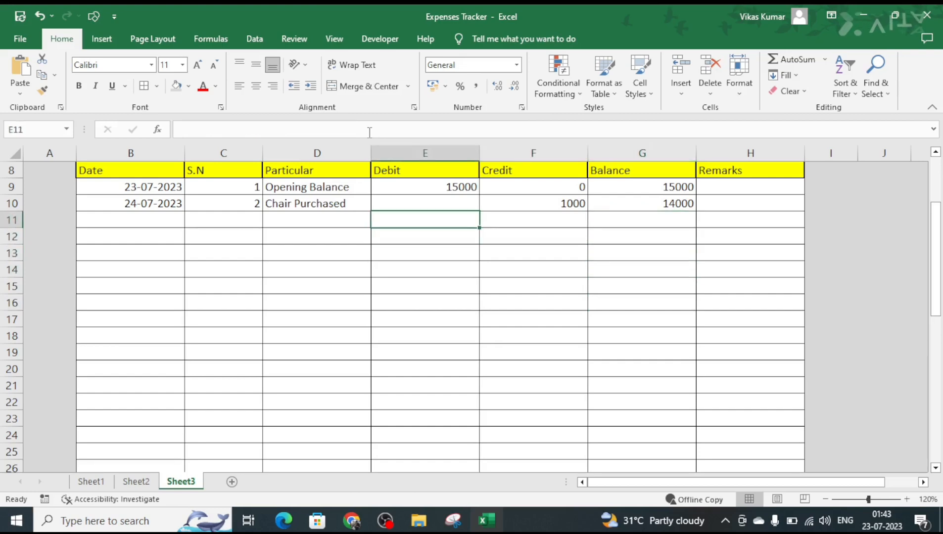
# - Examine the balance formula in G11 and the icon area above the Debit column
pyautogui.press('Up')
pyautogui.press('Right')
pyautogui.press('Right')
pyautogui.press('Down')
pyautogui.press('Left')
pyautogui.press('Right')
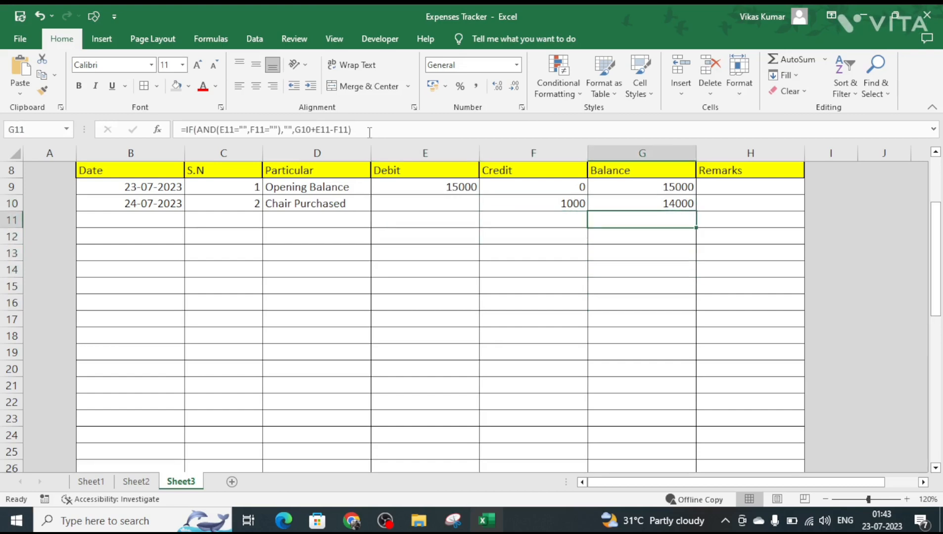
pyautogui.press('Left')
pyautogui.press('Left')
pyautogui.press('Up')
pyautogui.press('Up')
pyautogui.press('Up')
pyautogui.press('Up')
pyautogui.press('Up')
pyautogui.press('Up')
pyautogui.press('Up')
pyautogui.press('Up')
pyautogui.press('Up')
pyautogui.press('Up')
pyautogui.press('Down')
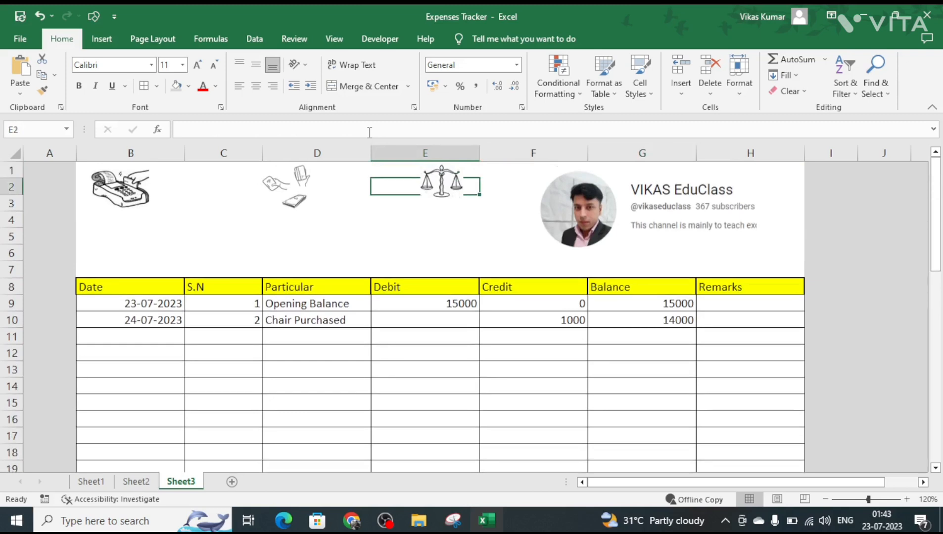
# - Copy the date from B10 down into B11 and enter 3 as the S.N in C11
pyautogui.press('Down')
pyautogui.press('Down')
pyautogui.press('Down')
pyautogui.press('Down')
pyautogui.press('Down')
pyautogui.press('Down')
pyautogui.press('Down')
pyautogui.press('Left')
pyautogui.press('Left')
pyautogui.press('Down')
pyautogui.press('Down')
pyautogui.press('Left')
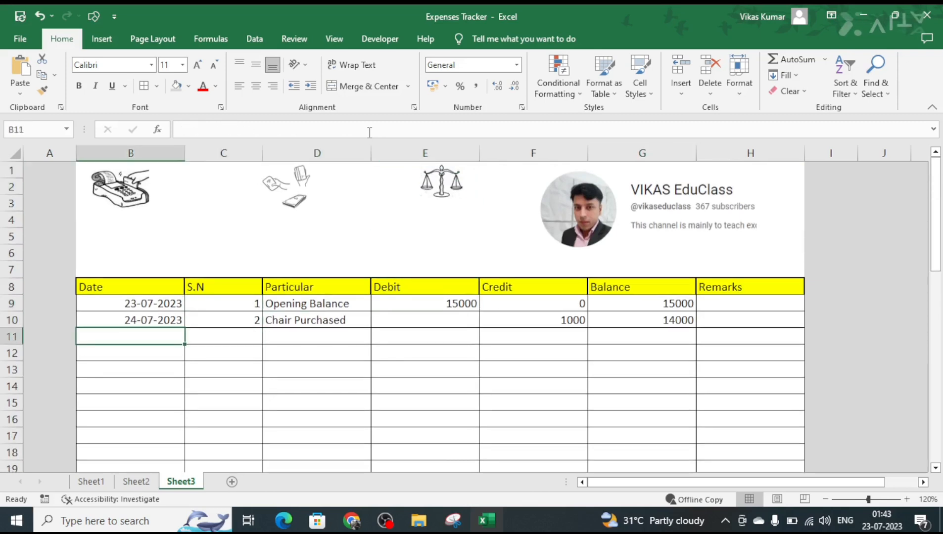
pyautogui.hotkey('ctrl', 'd')
pyautogui.press('Right')
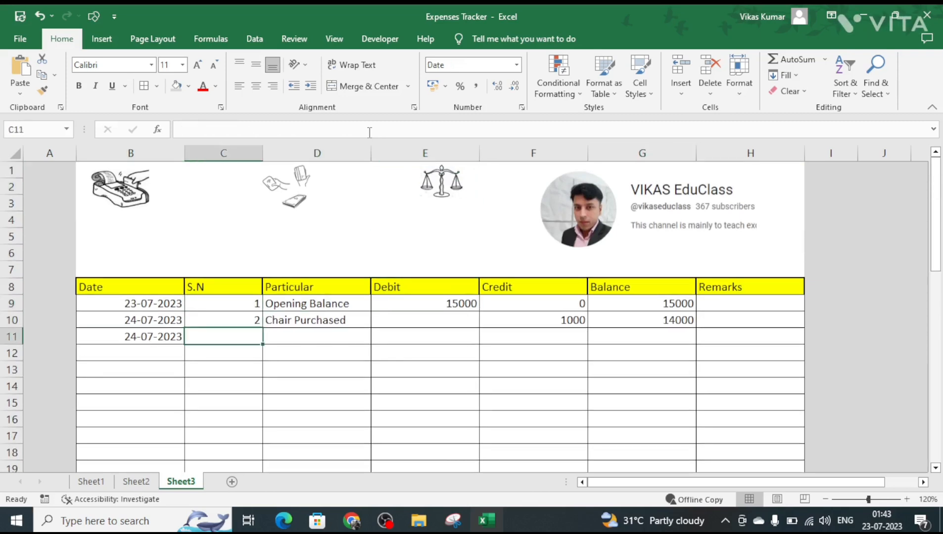
pyautogui.write('3')
pyautogui.press('Tab')
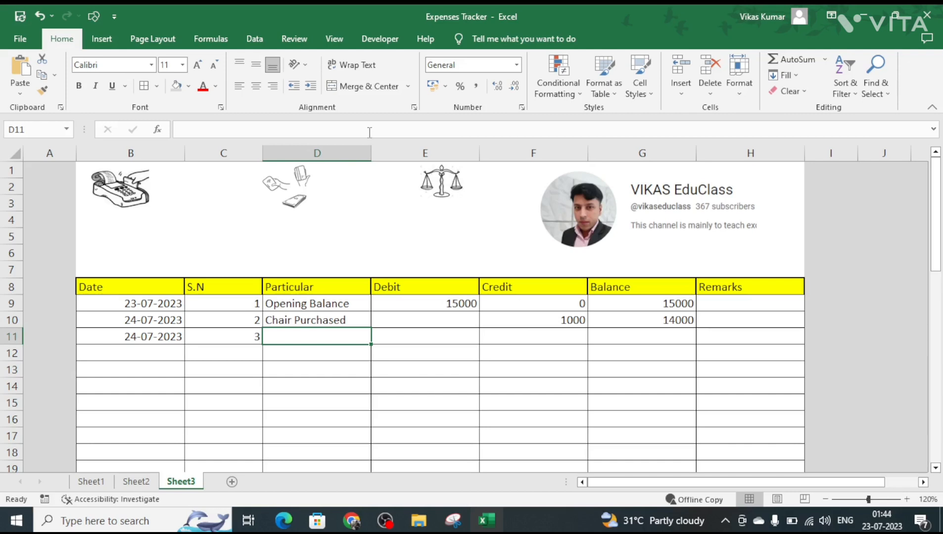
# - Enter "Amt Received" with the payer's name in parentheses as row 11's particular, and 22000 as its debit
pyautogui.write('R')
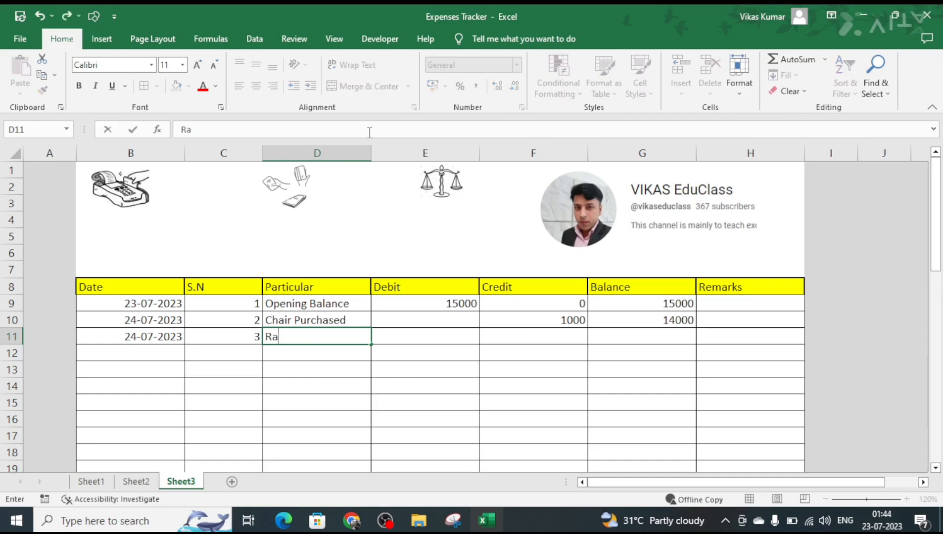
pyautogui.write('a')
pyautogui.press('BackSpace')
pyautogui.press('BackSpace')
pyautogui.write('Amt Rec')
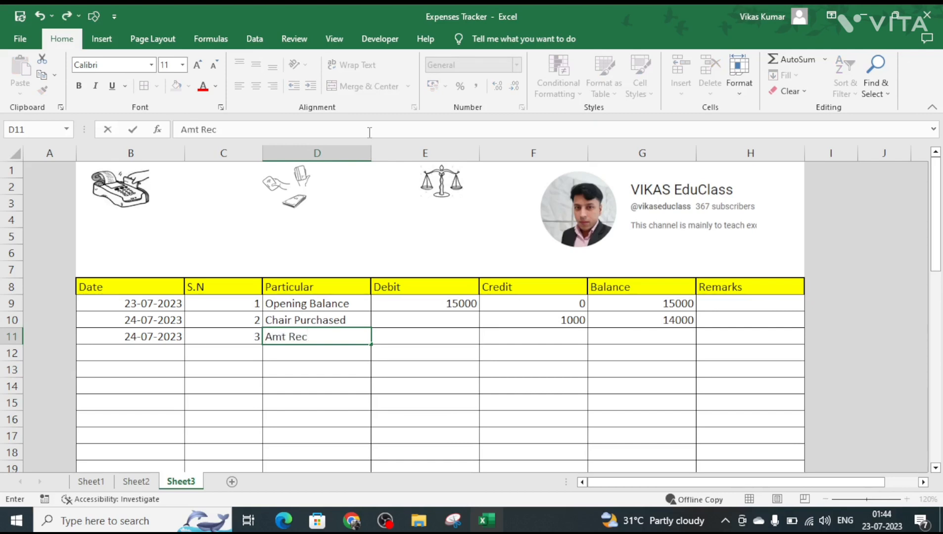
pyautogui.write('eived (Ram')
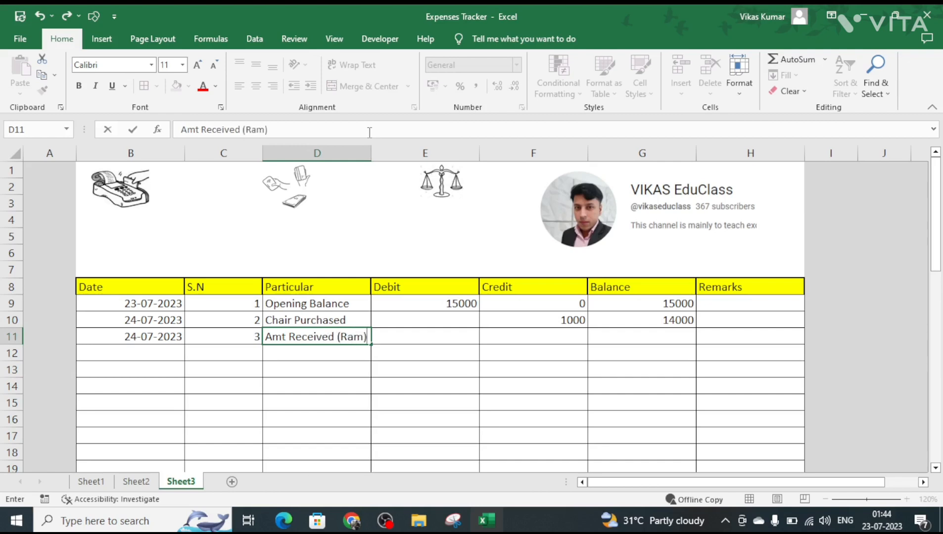
pyautogui.write(')')
pyautogui.press('Tab')
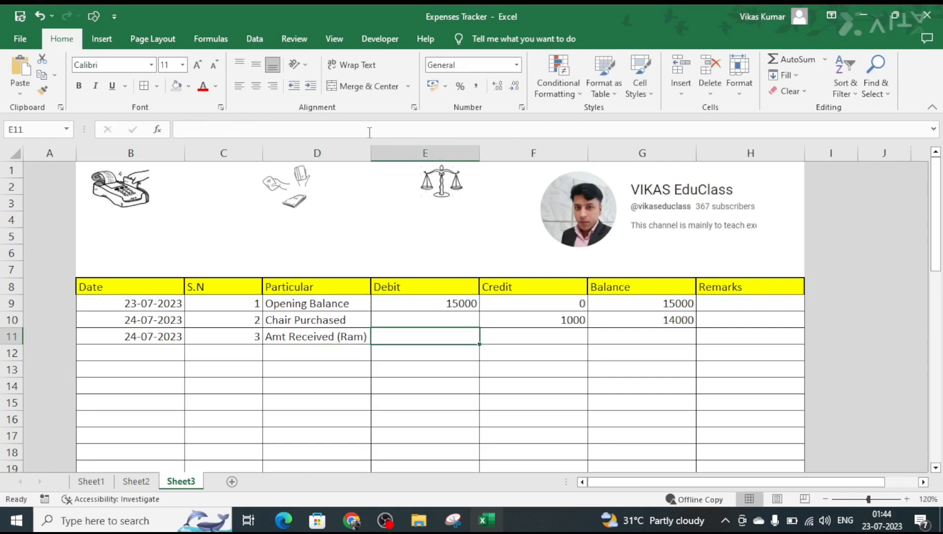
pyautogui.write('22000')
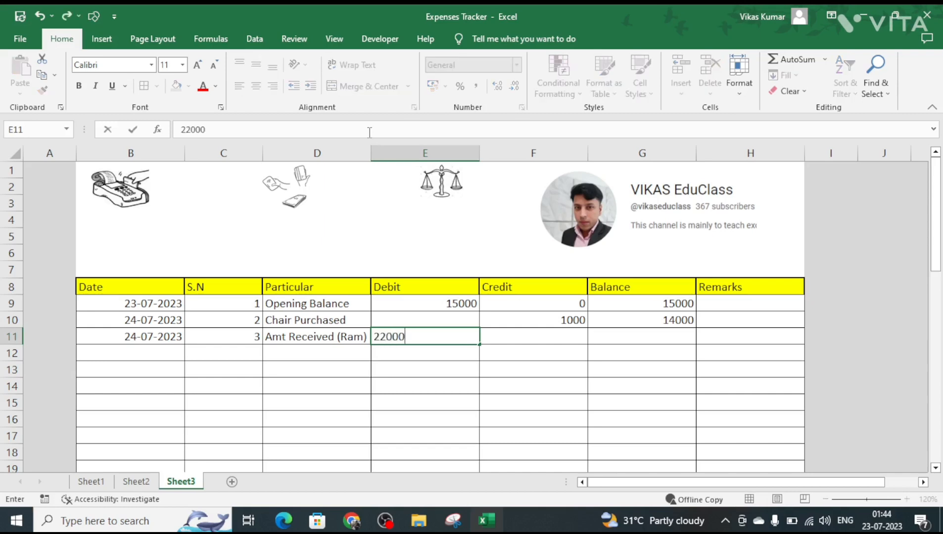
pyautogui.press('Tab')
pyautogui.press('Tab')
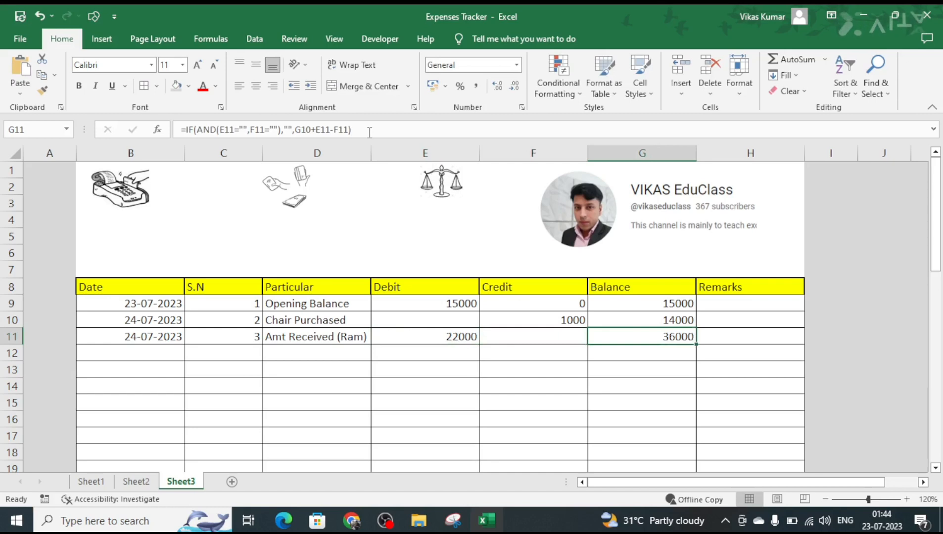
pyautogui.press('Left')
pyautogui.press('Left')
pyautogui.press('Left')
pyautogui.press('Left')
pyautogui.press('Left')
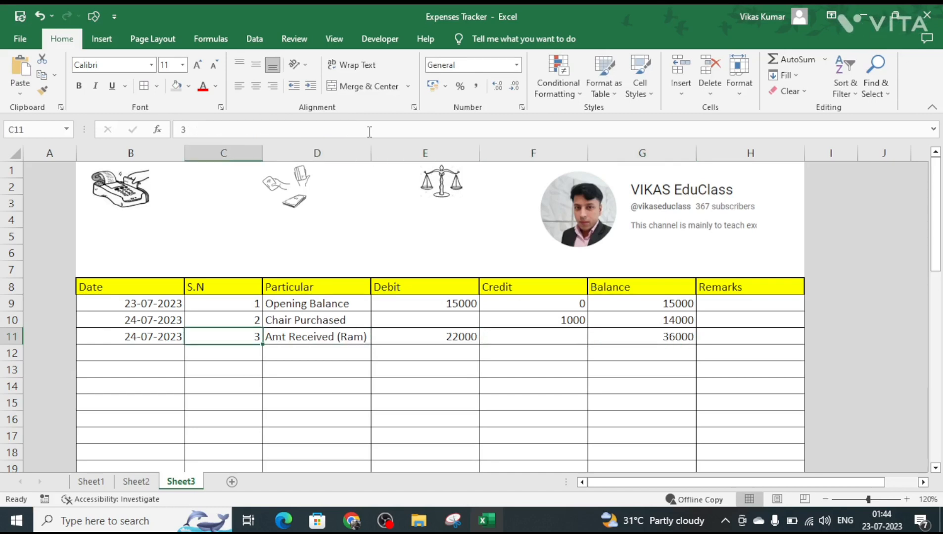
pyautogui.press('Down')
pyautogui.press('Right')
pyautogui.press('Right')
pyautogui.press('Right')
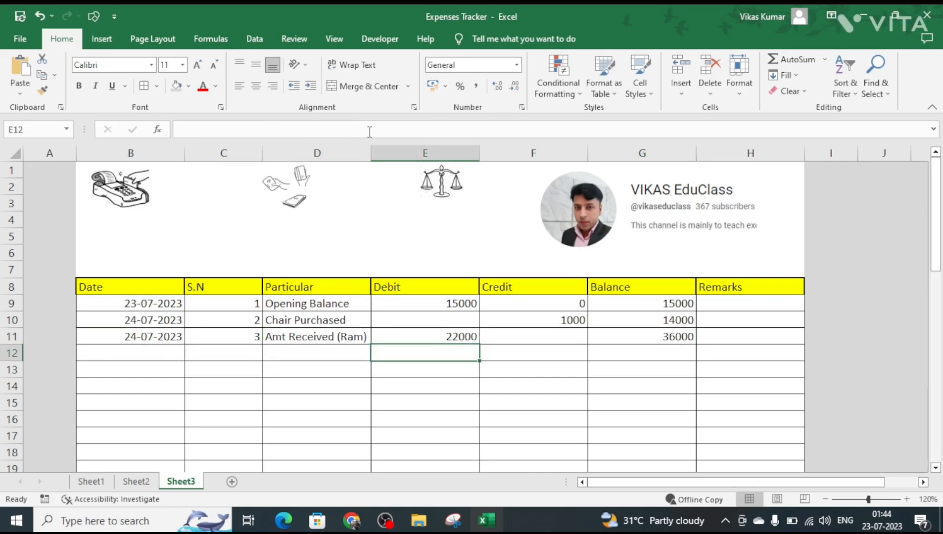
# - Apply the Accounting number format to the Debit, Credit and Balance columns over E7:G48
pyautogui.press('Up')
pyautogui.press('Up')
pyautogui.press('Up')
pyautogui.press('Up')
pyautogui.press('Up')
pyautogui.hotkey('shift', 'Right')
pyautogui.hotkey('shift', 'Right')
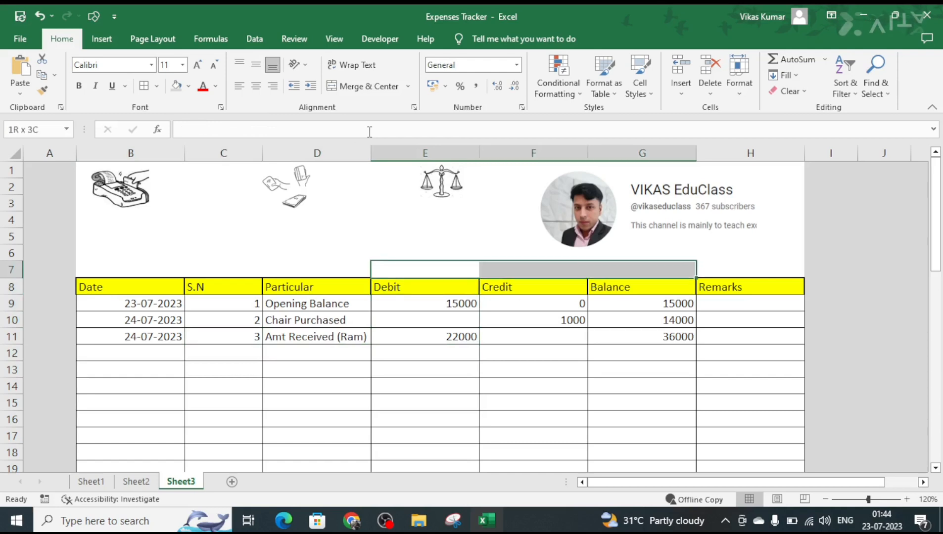
pyautogui.hotkey('shift', 'Down')
pyautogui.hotkey('shift', 'Down')
pyautogui.hotkey('shift', 'Down')
pyautogui.hotkey('shift', 'Down')
pyautogui.hotkey('shift', 'Down')
pyautogui.hotkey('shift', 'Down')
pyautogui.hotkey('shift', 'Down')
pyautogui.hotkey('shift', 'Down')
pyautogui.hotkey('shift', 'Down')
pyautogui.hotkey('shift', 'Down')
pyautogui.hotkey('shift', 'Down')
pyautogui.hotkey('shift', 'Down')
pyautogui.hotkey('shift', 'Down')
pyautogui.hotkey('shift', 'Down')
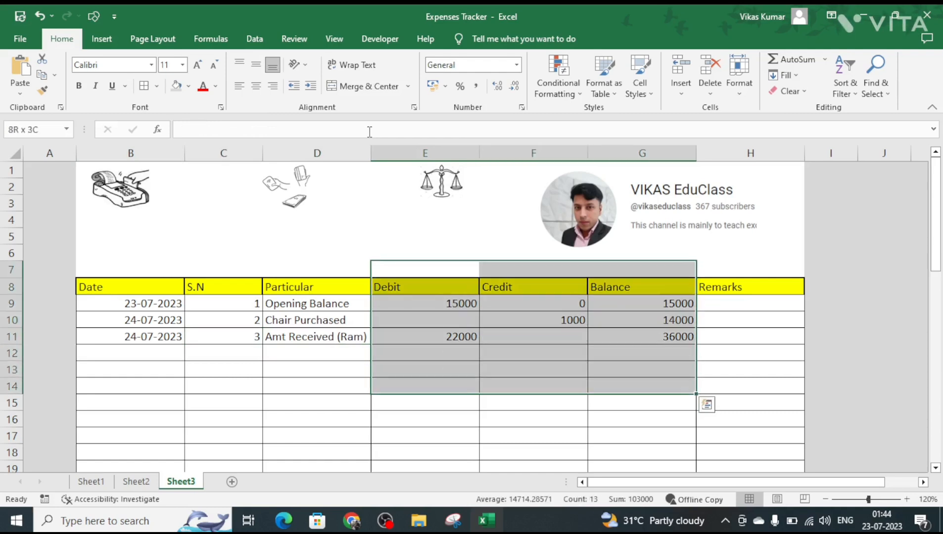
pyautogui.hotkey('shift', 'Down')
pyautogui.hotkey('shift', 'Down')
pyautogui.hotkey('shift', 'Down')
pyautogui.hotkey('shift', 'Down')
pyautogui.hotkey('shift', 'Down')
pyautogui.hotkey('shift', 'Down')
pyautogui.hotkey('shift', 'Down')
pyautogui.hotkey('shift', 'Down')
pyautogui.hotkey('shift', 'Down')
pyautogui.hotkey('shift', 'Down')
pyautogui.hotkey('shift', 'Down')
pyautogui.hotkey('shift', 'Down')
pyautogui.hotkey('shift', 'Down')
pyautogui.hotkey('shift', 'Down')
pyautogui.hotkey('shift', 'Down')
pyautogui.hotkey('shift', 'Down')
pyautogui.hotkey('shift', 'Down')
pyautogui.hotkey('shift', 'Down')
pyautogui.hotkey('shift', 'Down')
pyautogui.hotkey('shift', 'Down')
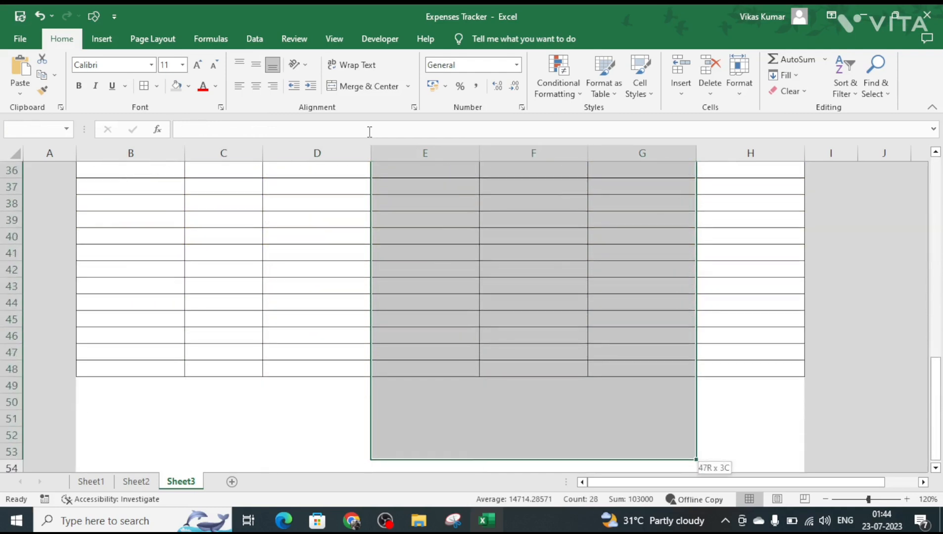
pyautogui.hotkey('shift', 'Up')
pyautogui.hotkey('shift', 'Up')
pyautogui.hotkey('shift', 'Up')
pyautogui.hotkey('shift', 'Up')
pyautogui.hotkey('shift', 'Up')
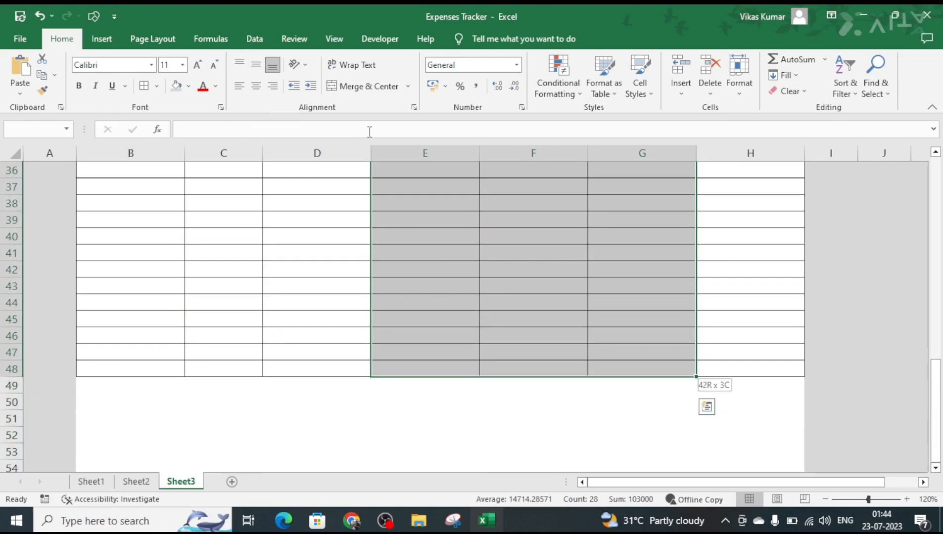
pyautogui.click(515, 65)
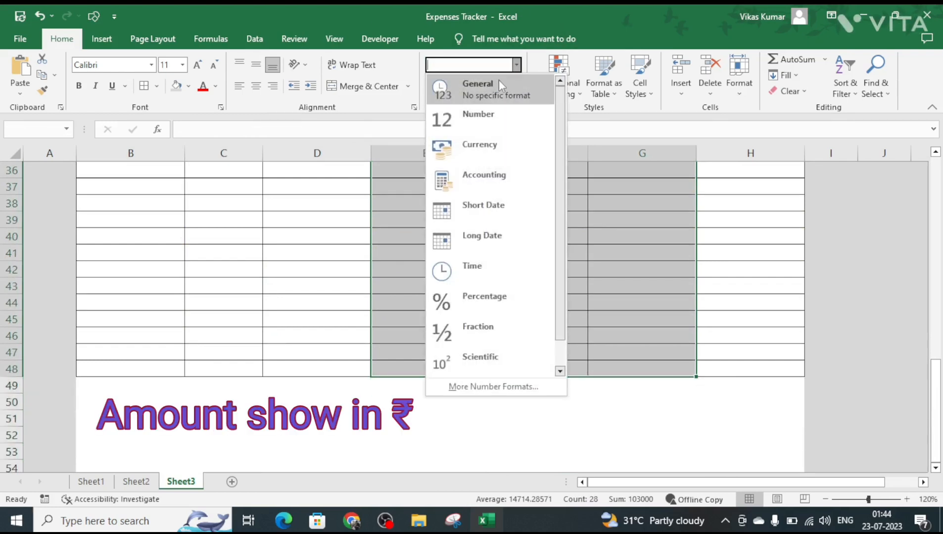
pyautogui.click(482, 176)
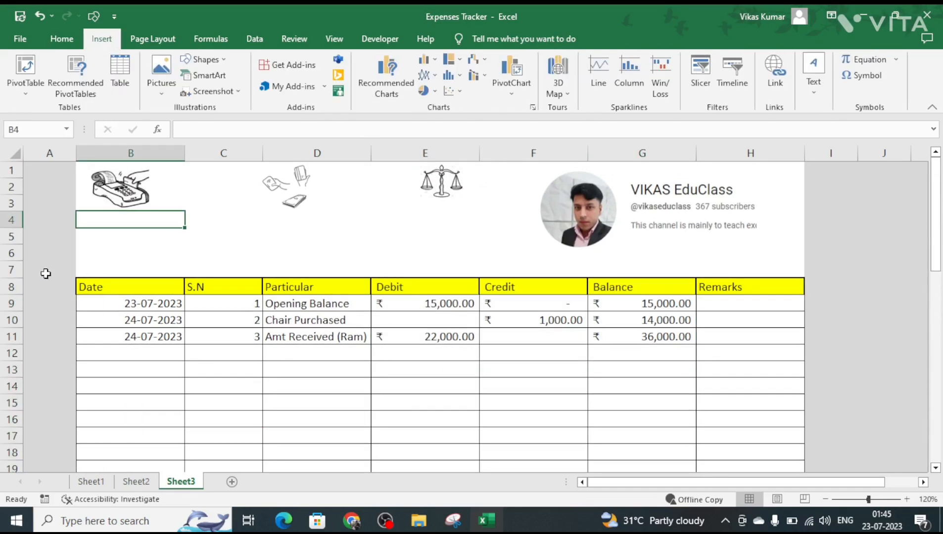
# - Fill the whole of row 7 above the headings with the light grey used around the tracker
pyautogui.click(11, 268)
pyautogui.click(61, 39)
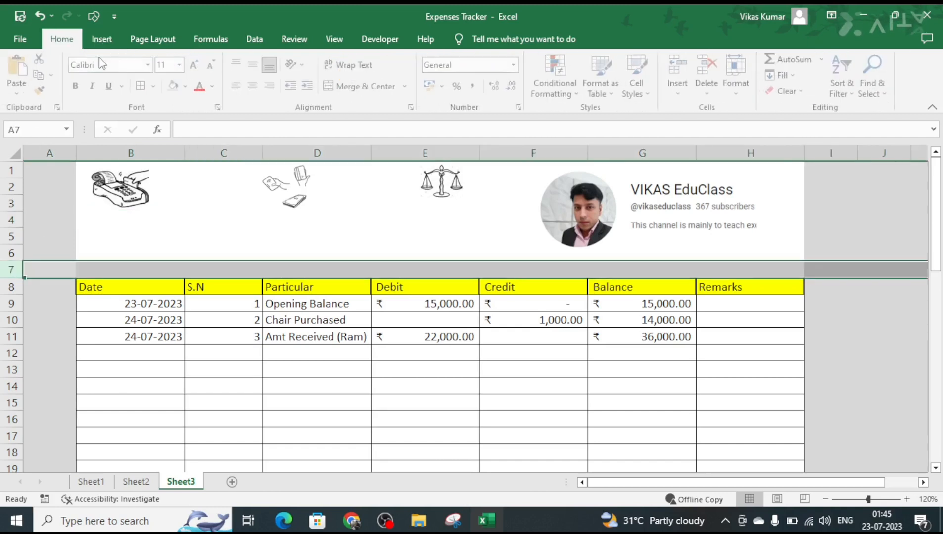
pyautogui.click(175, 86)
pyautogui.click(182, 221)
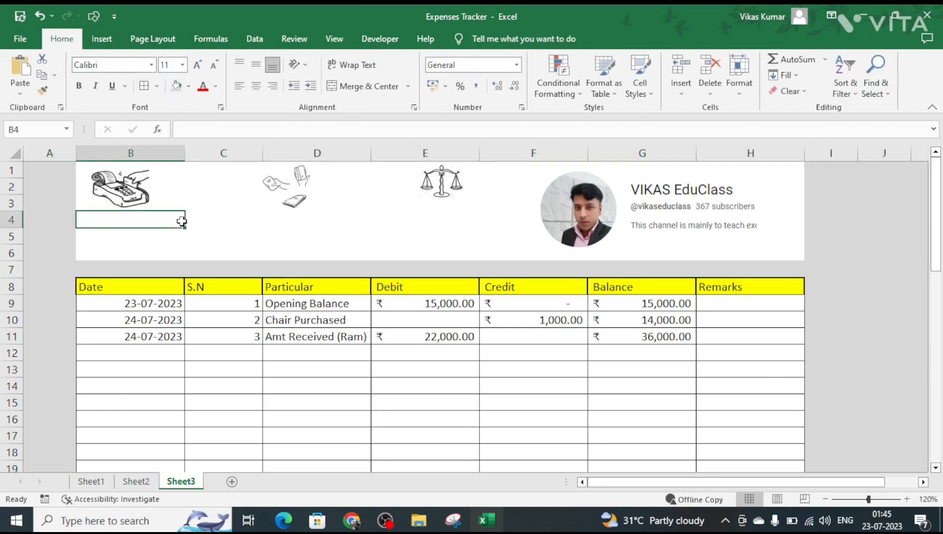
# - Draw a rectangle about 3.5 cm wide and 0.6 cm high just below the cash register icon
pyautogui.click(145, 247)
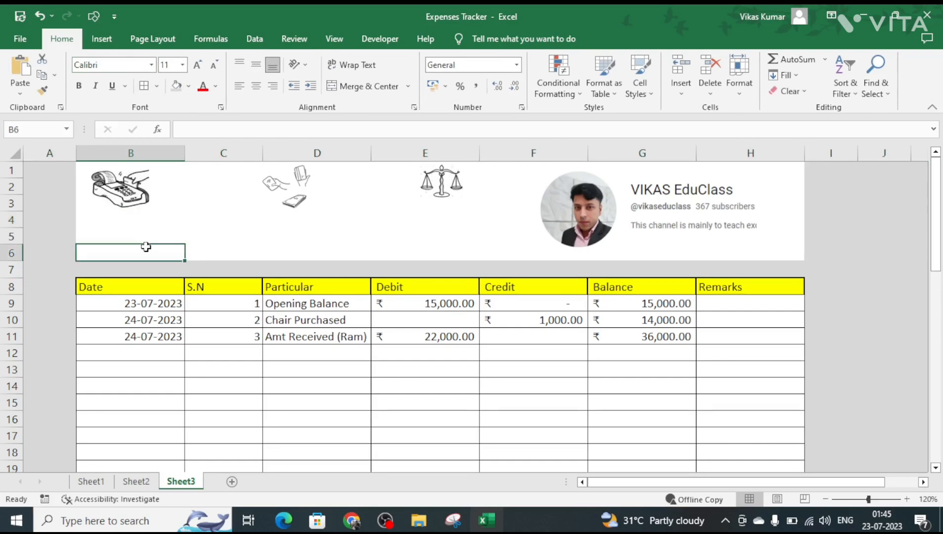
pyautogui.click(99, 39)
pyautogui.click(201, 59)
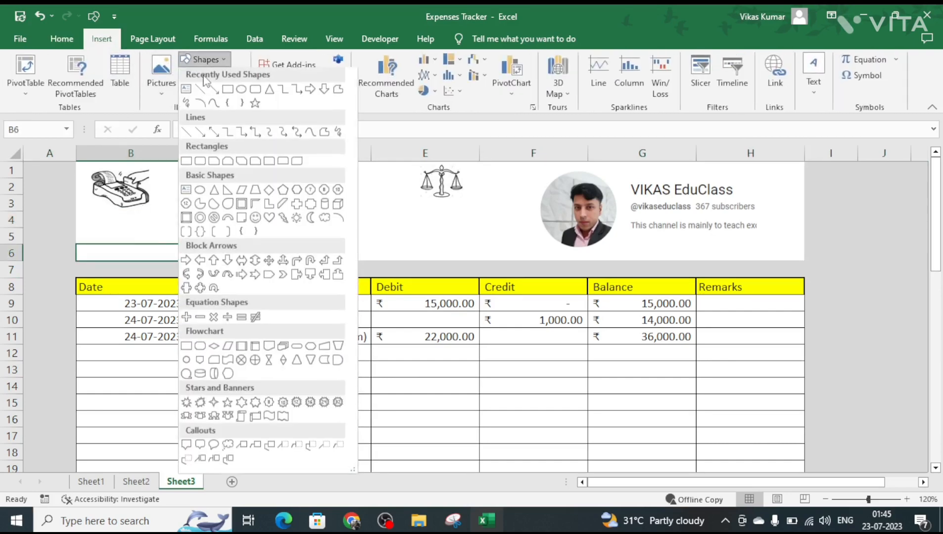
pyautogui.click(227, 91)
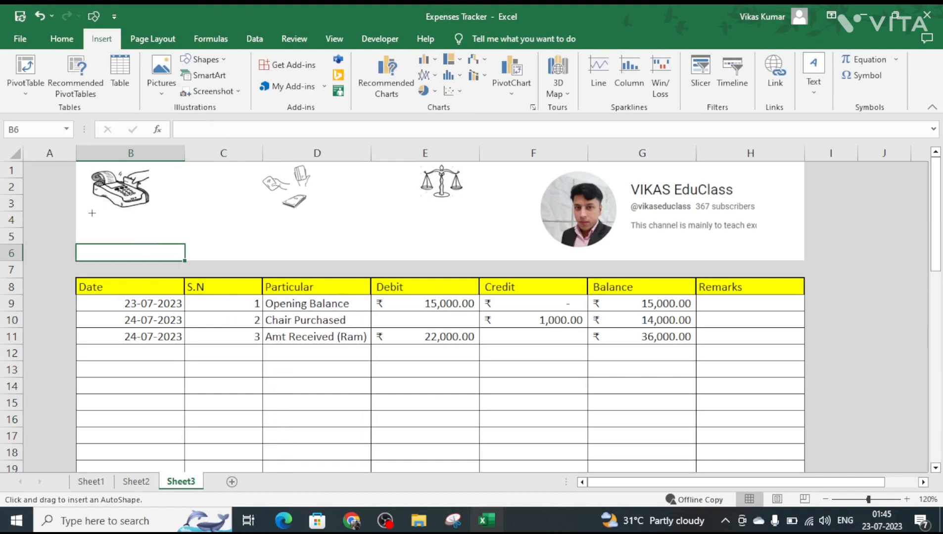
pyautogui.moveTo(82, 212); pyautogui.dragTo(192, 227)
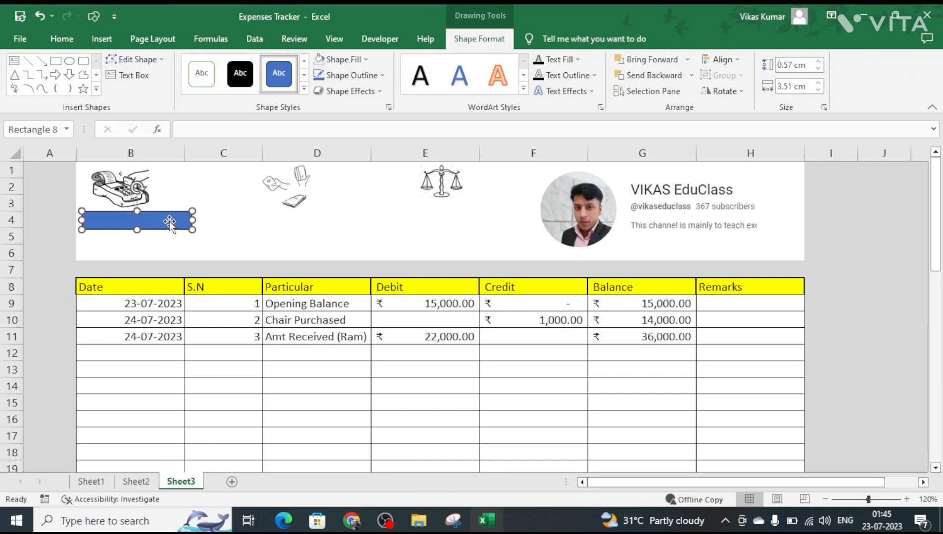
# - Duplicate the rectangle so that two stacked copies sit below each of the three icons
pyautogui.moveTo(169, 222); pyautogui.dragTo(306, 246)
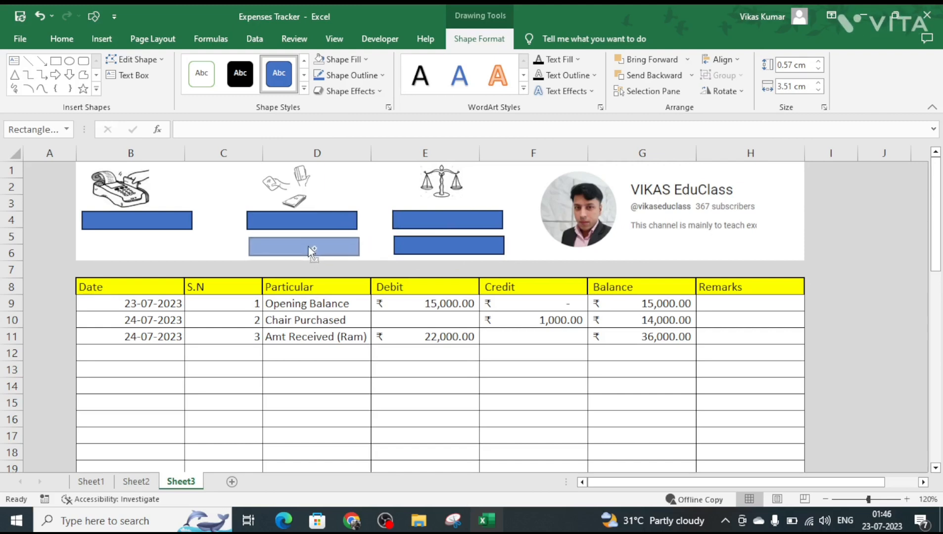
pyautogui.moveTo(305, 247); pyautogui.dragTo(305, 248)
pyautogui.moveTo(297, 246); pyautogui.dragTo(138, 248)
pyautogui.click(218, 203)
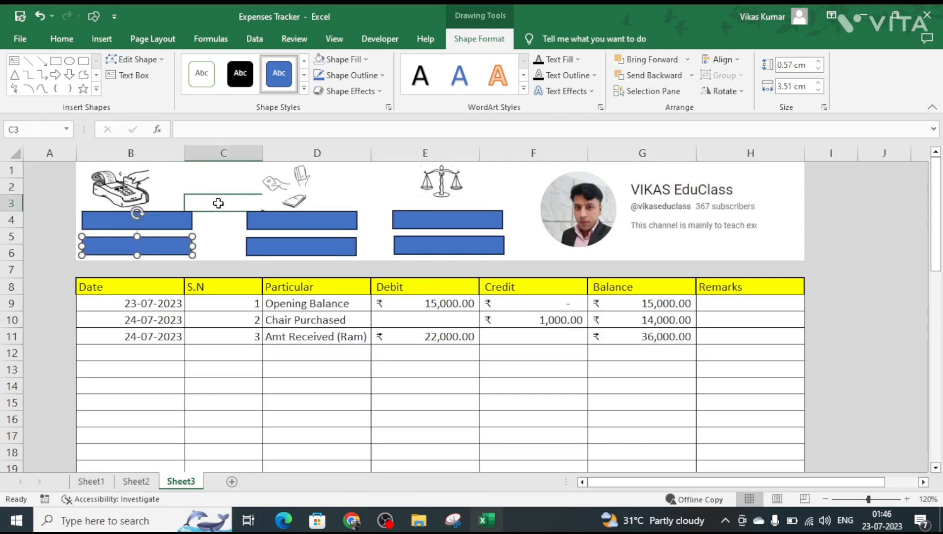
# - Label the three upper rectangles DEBIT, CREDIT and BALANCE in order, each in bold
pyautogui.click(159, 218)
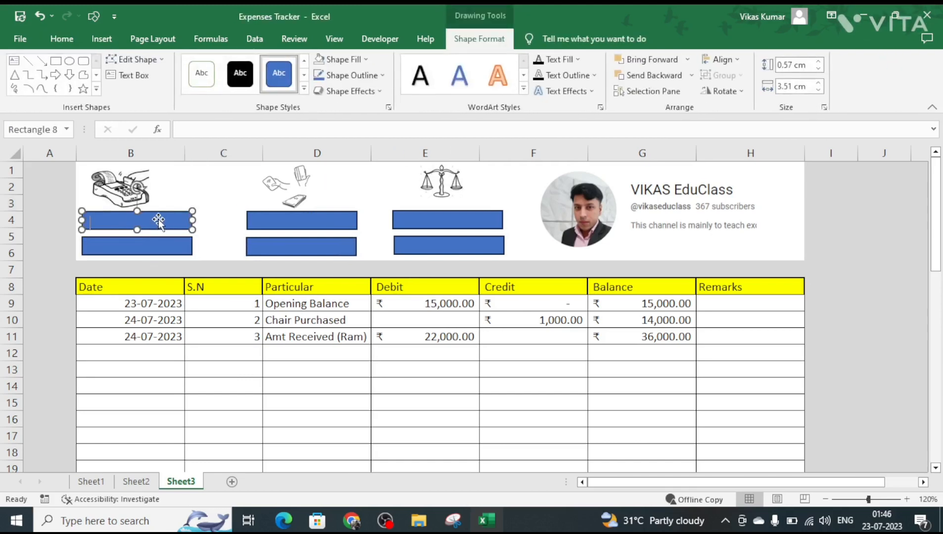
pyautogui.write('DEBIT')
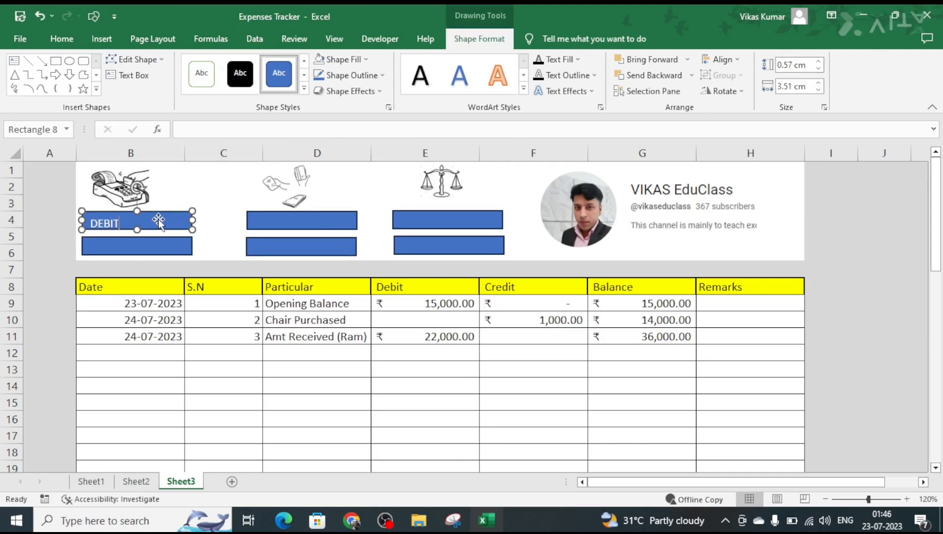
pyautogui.hotkey('ctrl', 'a')
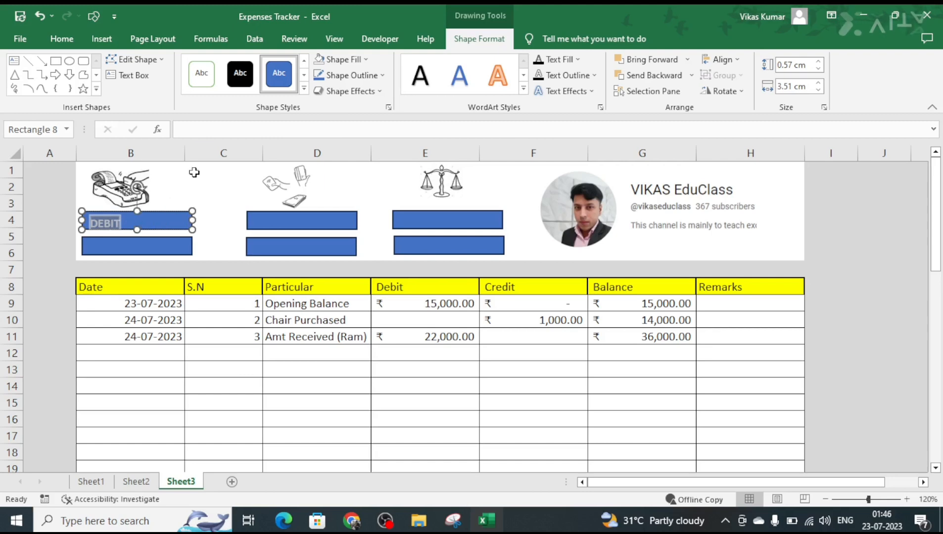
pyautogui.click(298, 224)
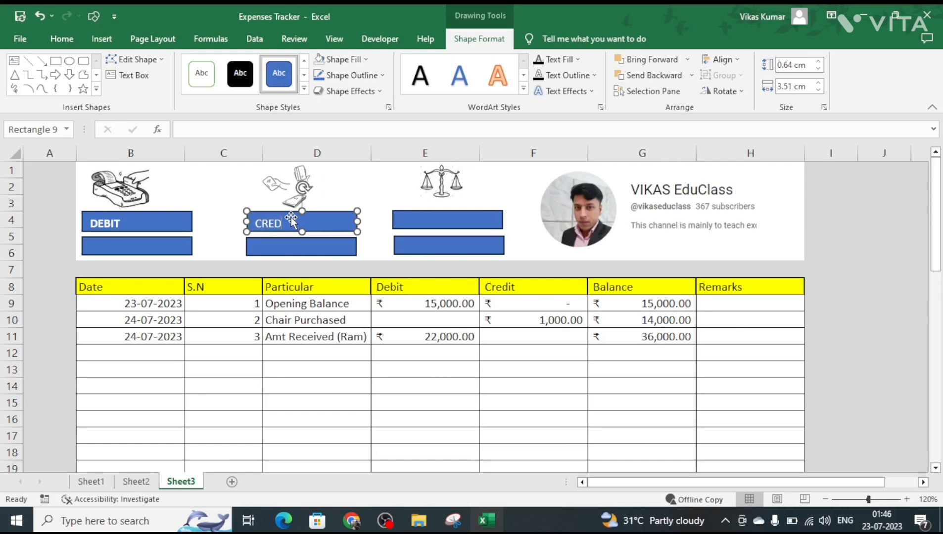
pyautogui.hotkey('ctrl', 'a')
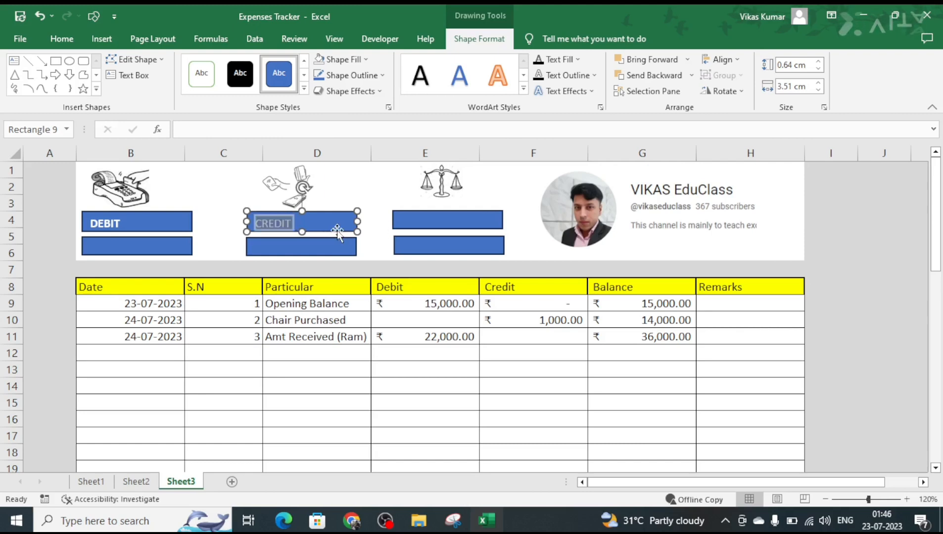
pyautogui.hotkey('ctrl', 'b')
pyautogui.click(405, 220)
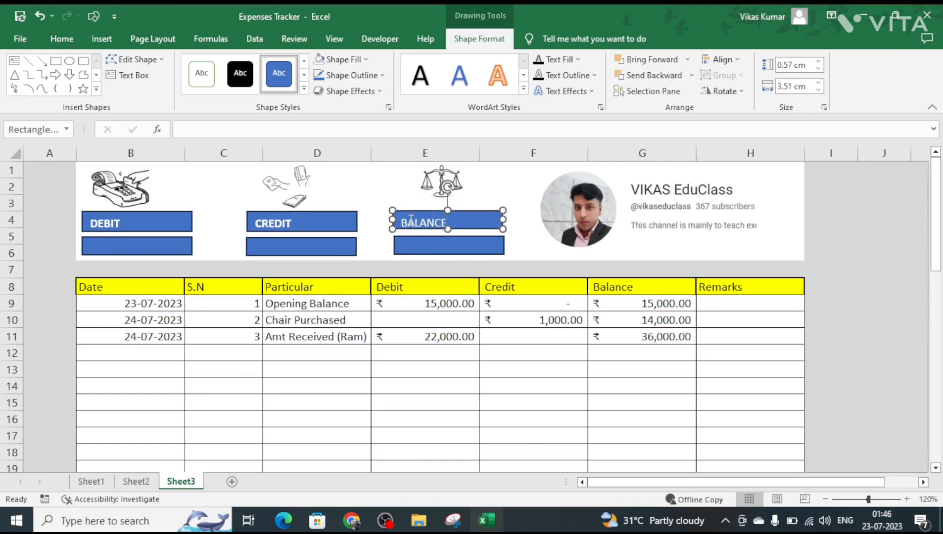
pyautogui.hotkey('ctrl', 'a')
pyautogui.hotkey('ctrl', 'b')
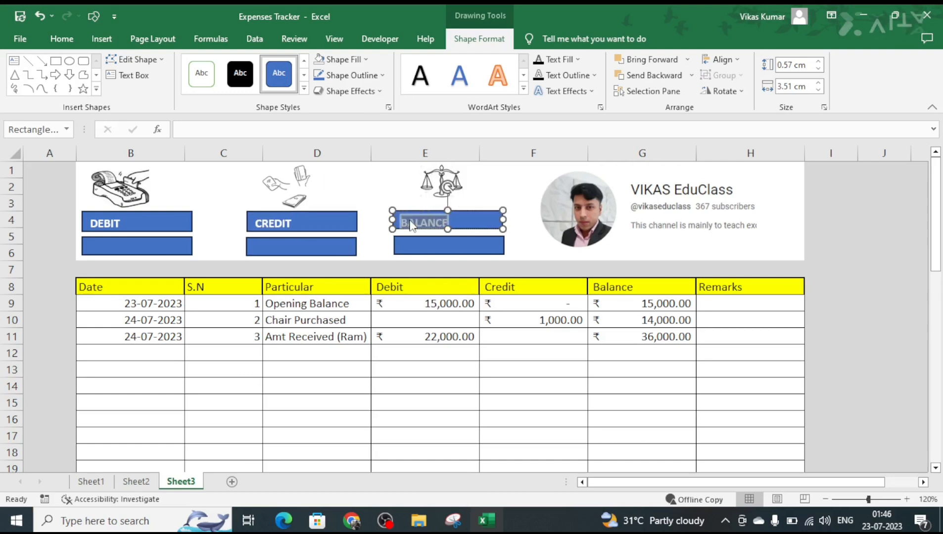
pyautogui.click(385, 182)
# - Centre the DEBIT, CREDIT and BALANCE labels horizontally and vertically within their boxes
pyautogui.click(105, 223)
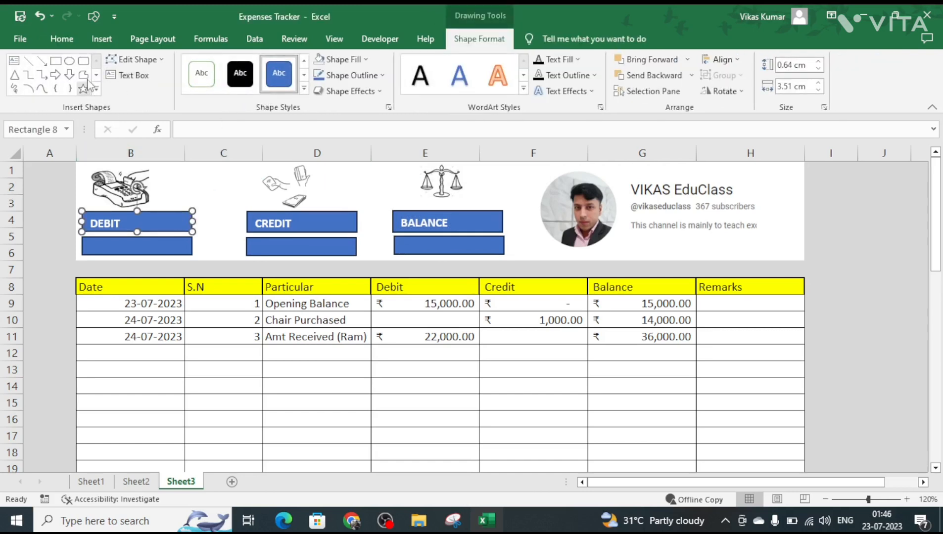
pyautogui.click(62, 34)
pyautogui.click(256, 86)
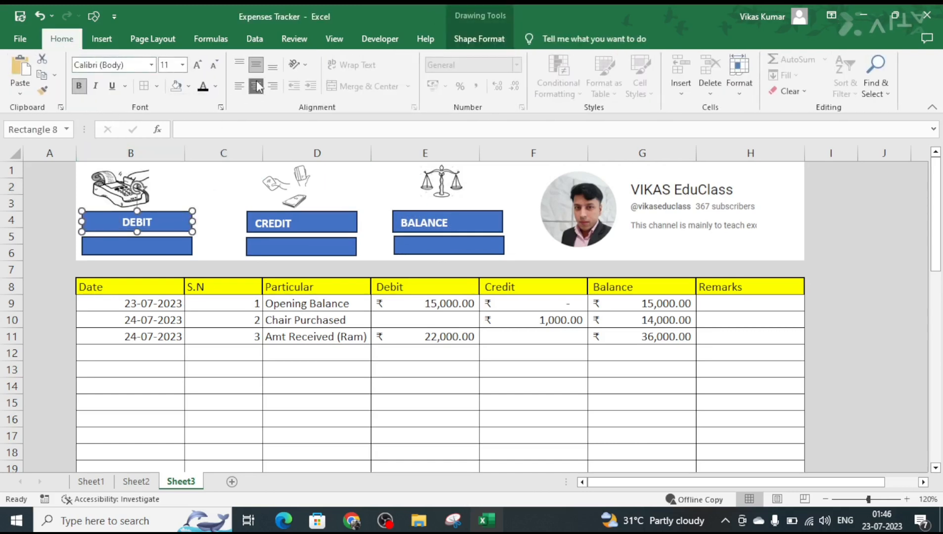
pyautogui.click(303, 222)
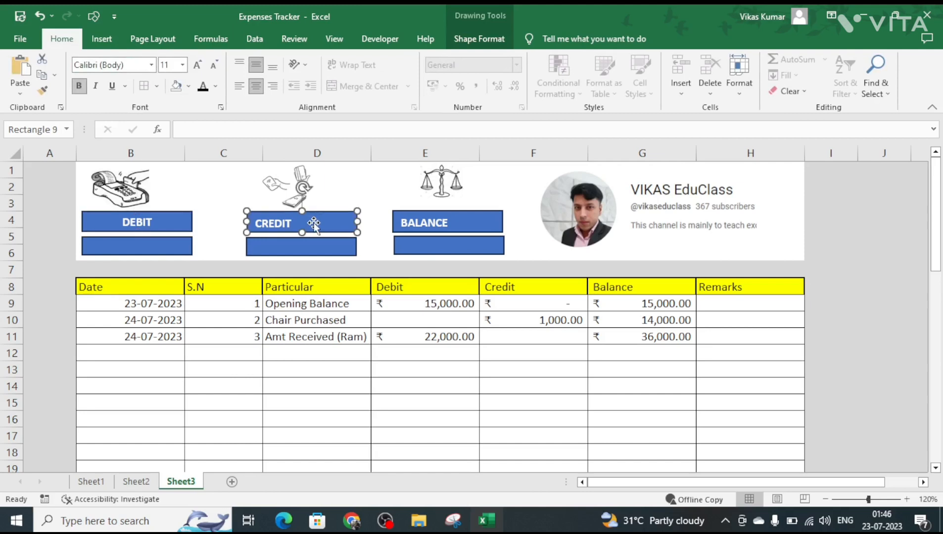
pyautogui.click(256, 66)
pyautogui.click(255, 86)
pyautogui.click(467, 224)
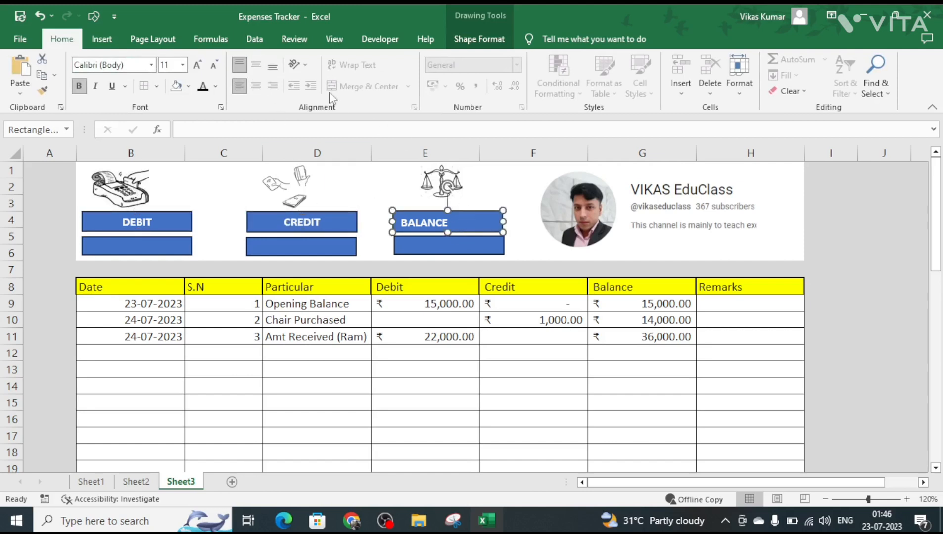
pyautogui.click(256, 66)
pyautogui.click(257, 88)
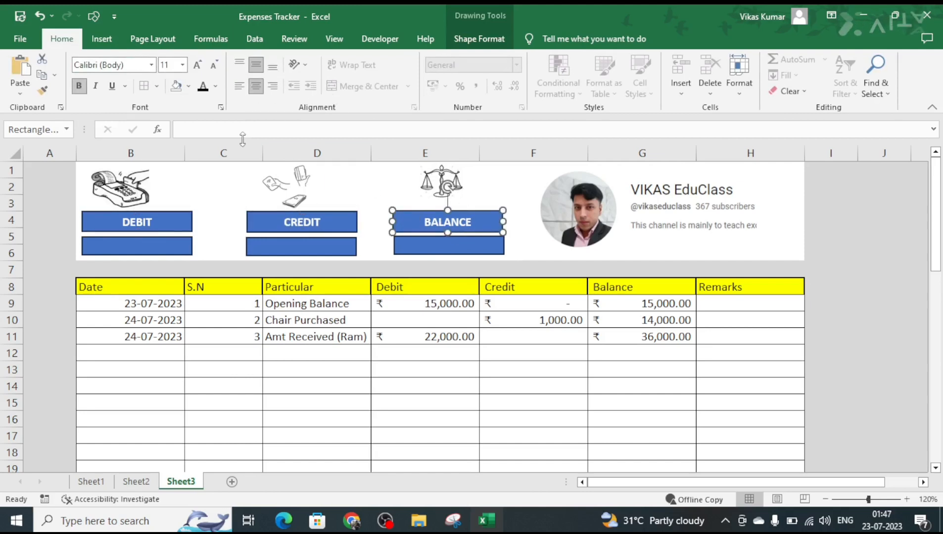
# - Remove the DEBIT box's blue fill and give it an orange outline with black text
pyautogui.click(172, 221)
pyautogui.rightClick(175, 227)
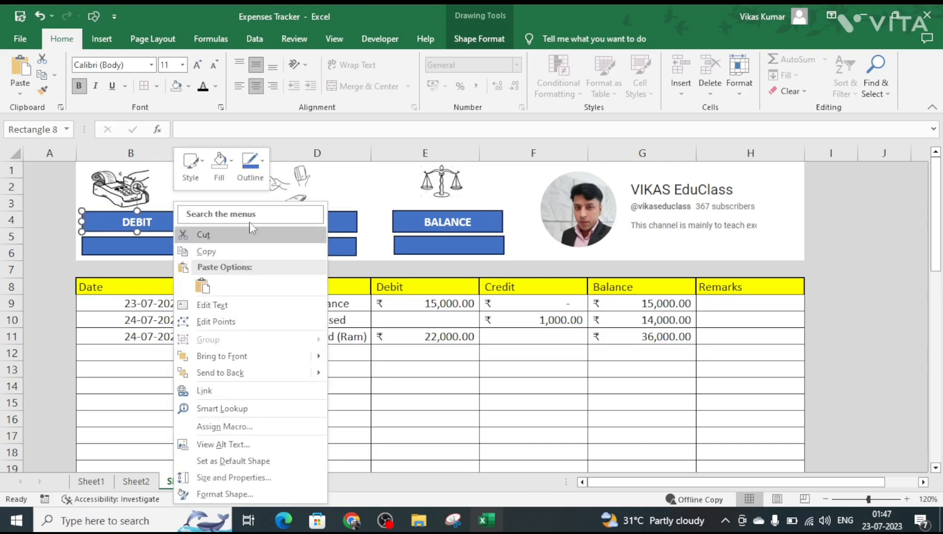
pyautogui.click(219, 163)
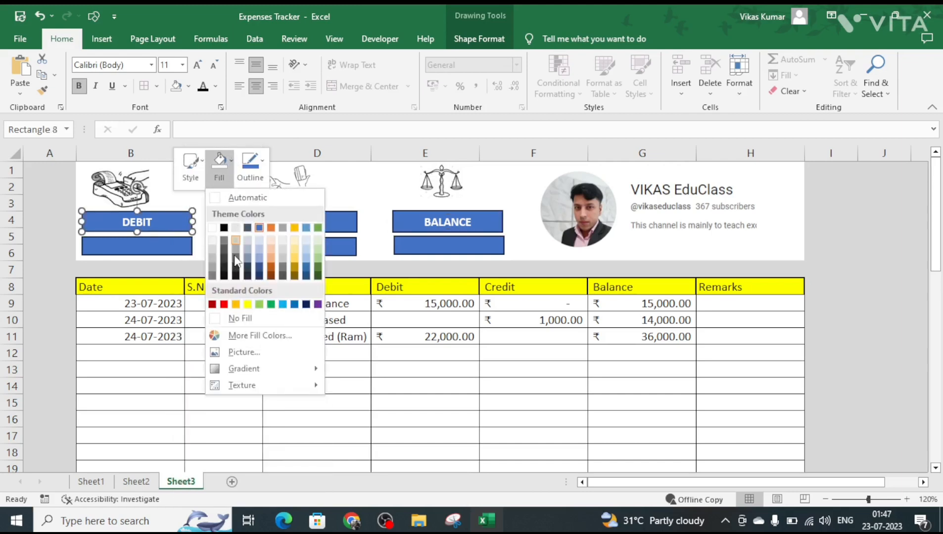
pyautogui.click(237, 310)
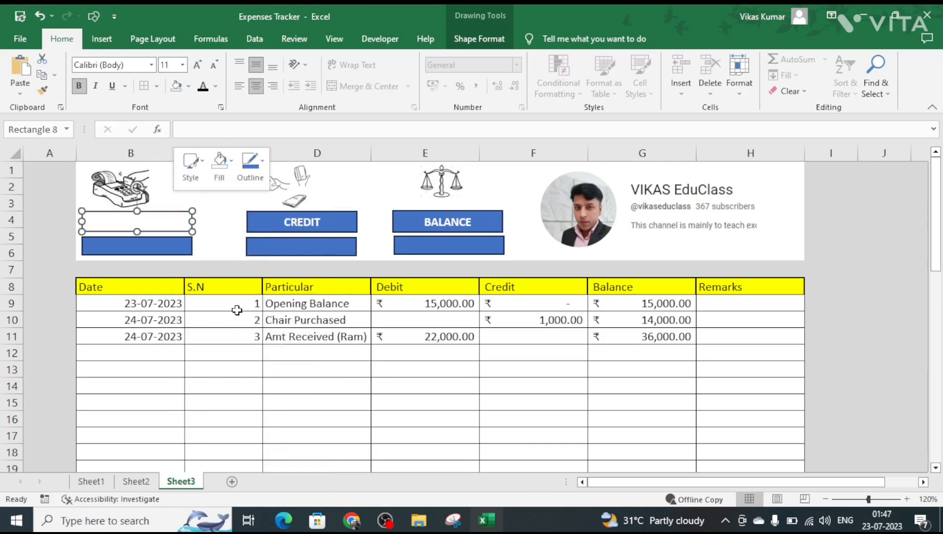
pyautogui.click(260, 165)
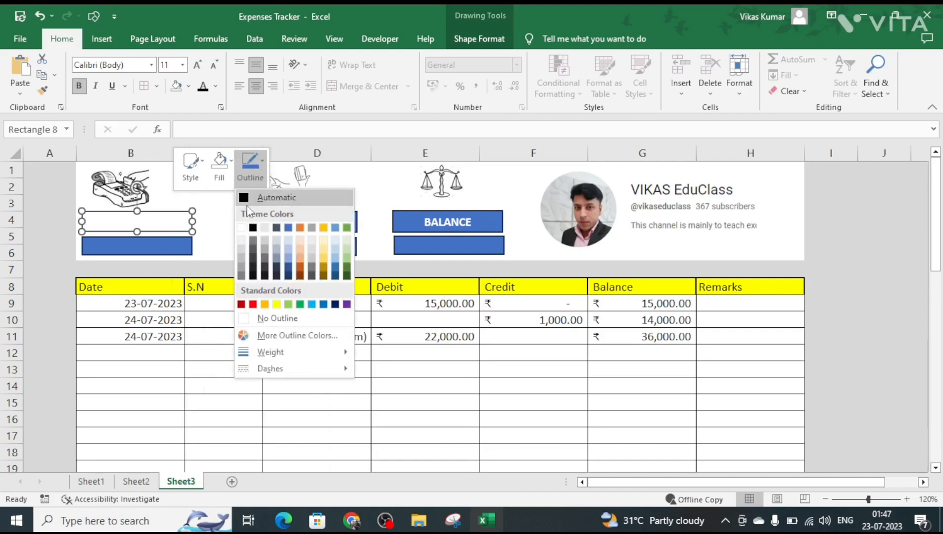
pyautogui.click(300, 229)
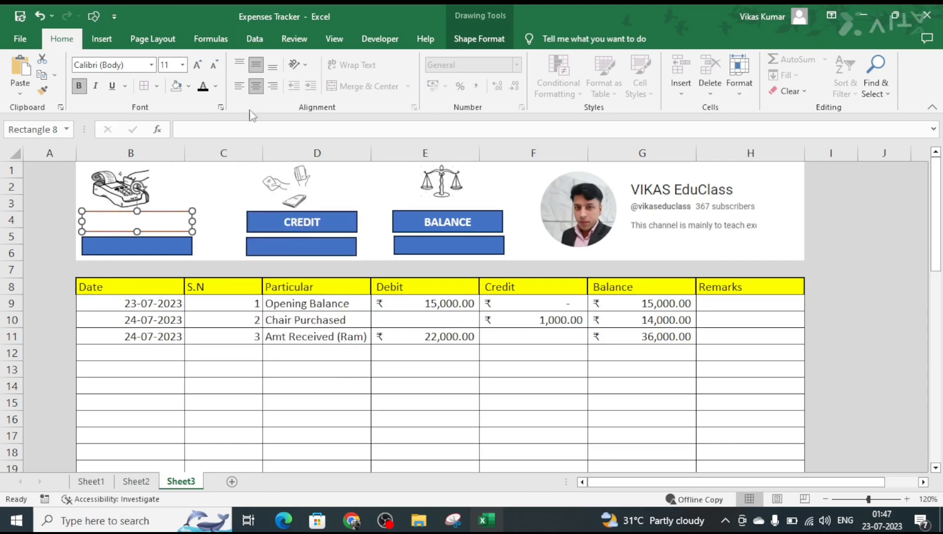
# - Format the CREDIT box with no fill, a light orange outline and black text
pyautogui.click(352, 223)
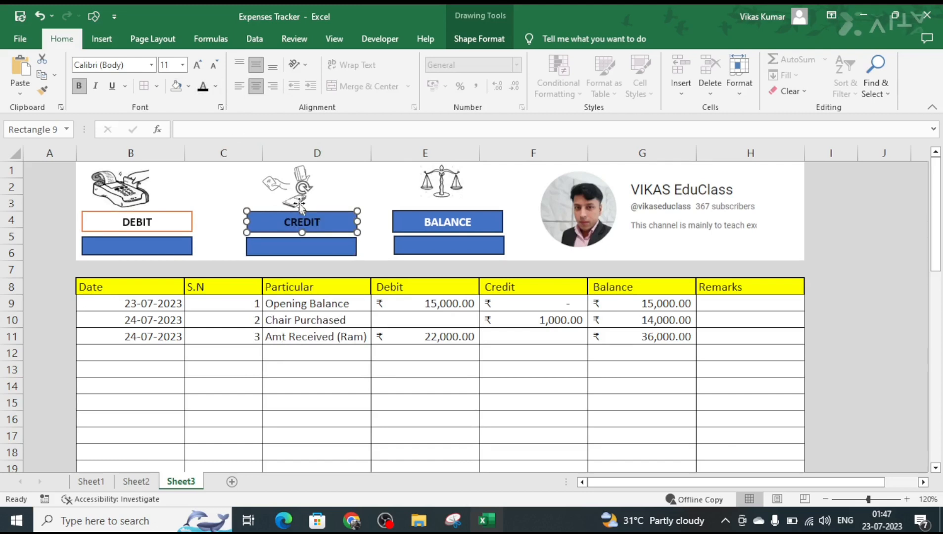
pyautogui.rightClick(349, 223)
pyautogui.click(390, 164)
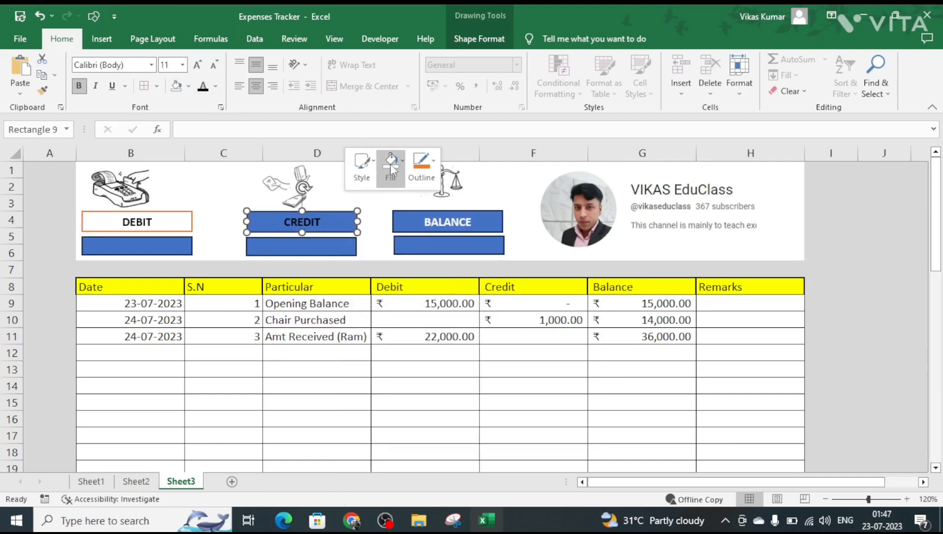
pyautogui.click(390, 167)
pyautogui.click(390, 166)
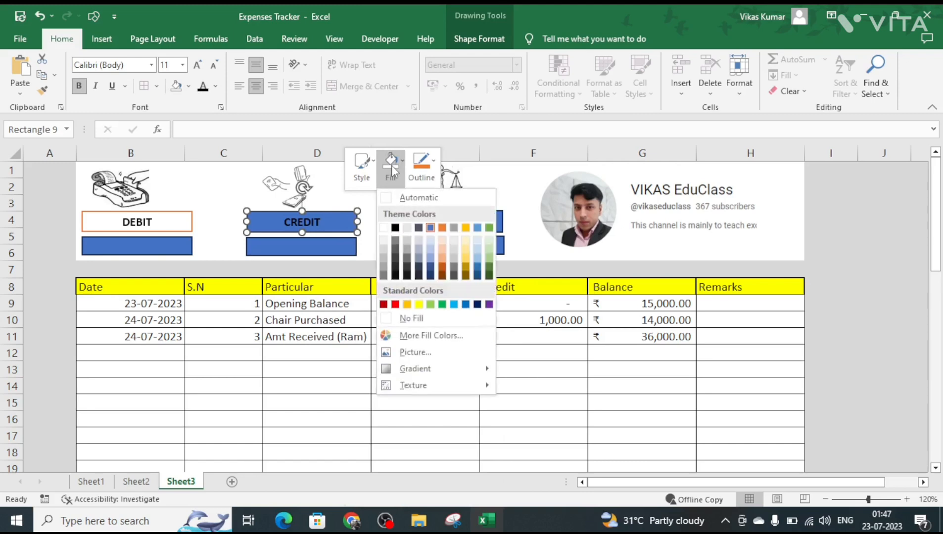
pyautogui.click(389, 317)
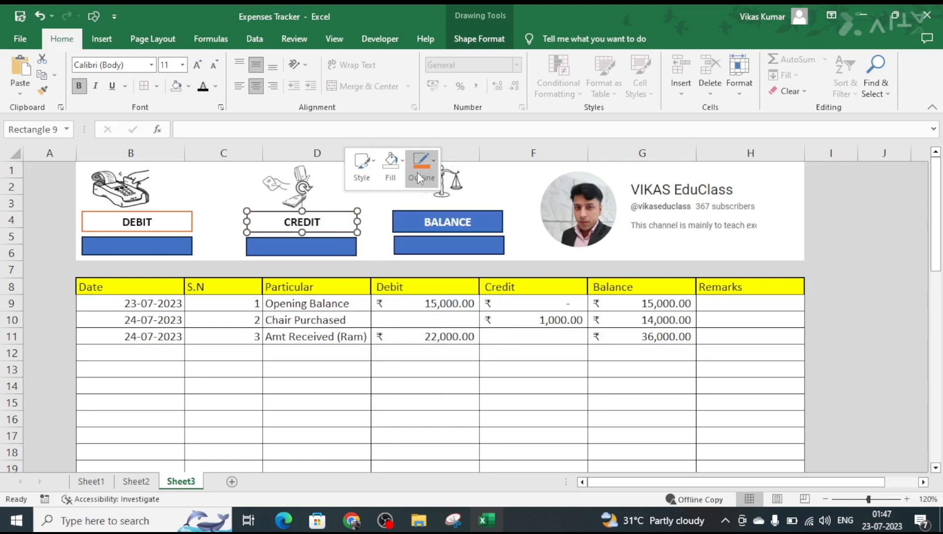
pyautogui.click(418, 171)
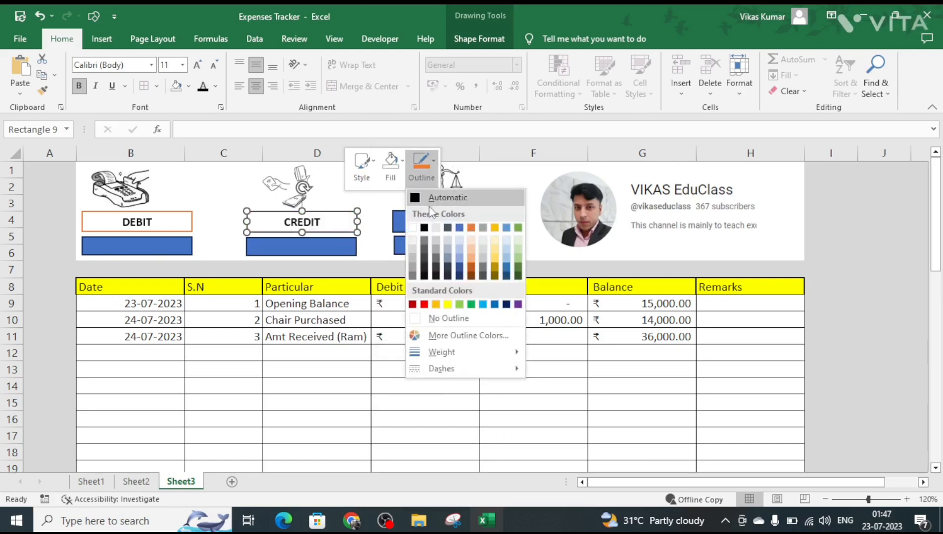
pyautogui.click(471, 252)
# - Set the BALANCE box to no fill and make its label text black
pyautogui.click(497, 222)
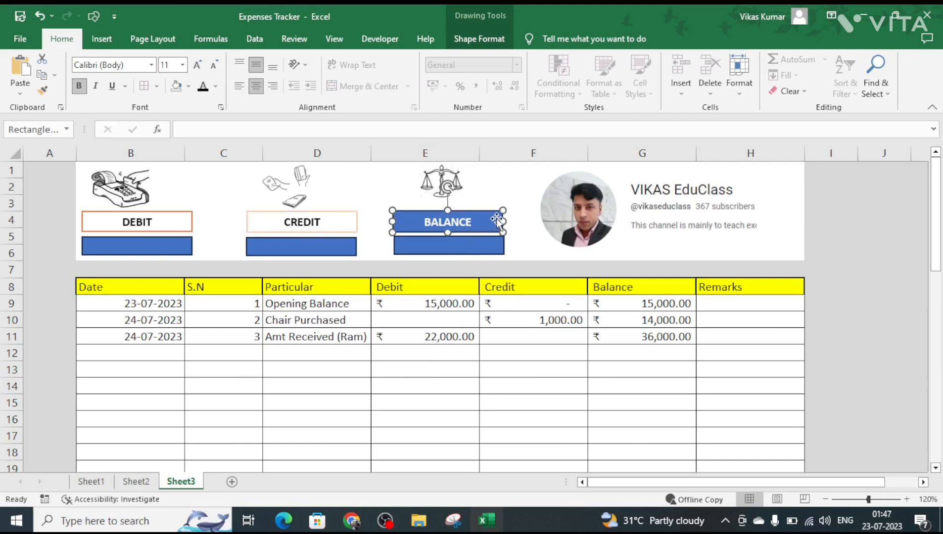
pyautogui.rightClick(490, 218)
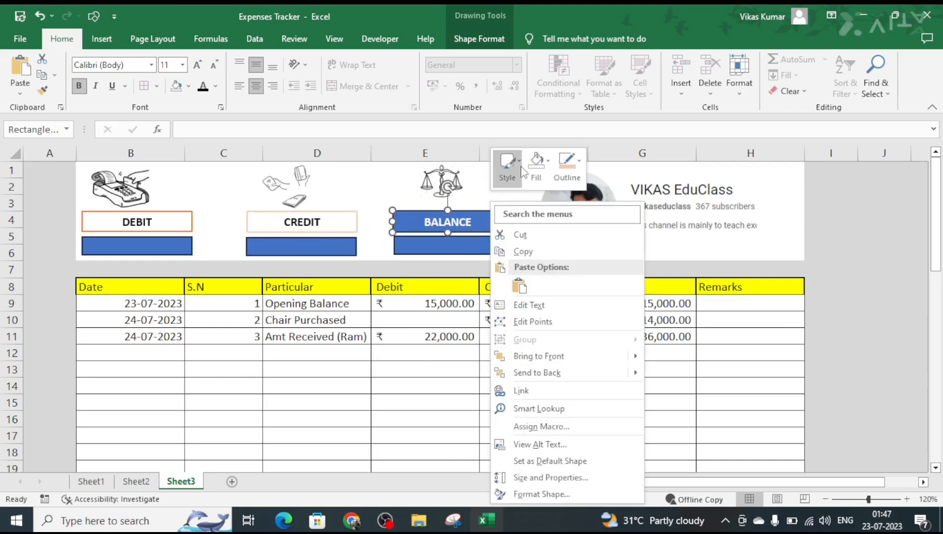
pyautogui.click(548, 167)
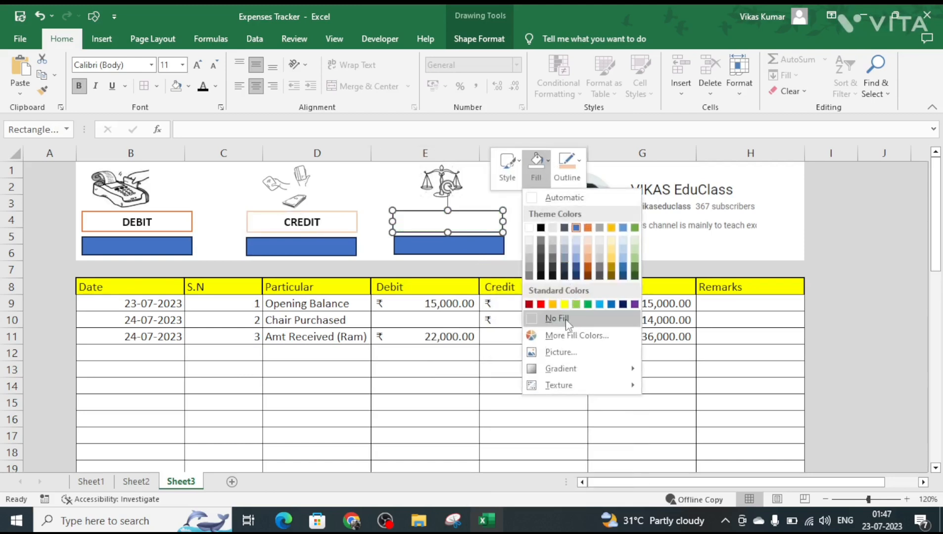
pyautogui.click(549, 375)
pyautogui.click(203, 86)
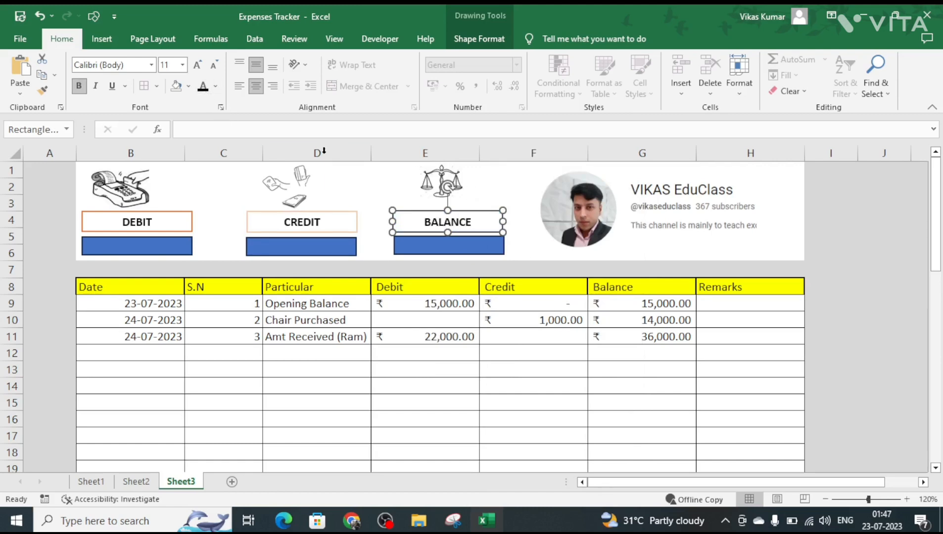
# - Give the BALANCE box a green outline
pyautogui.rightClick(488, 220)
pyautogui.press('Escape')
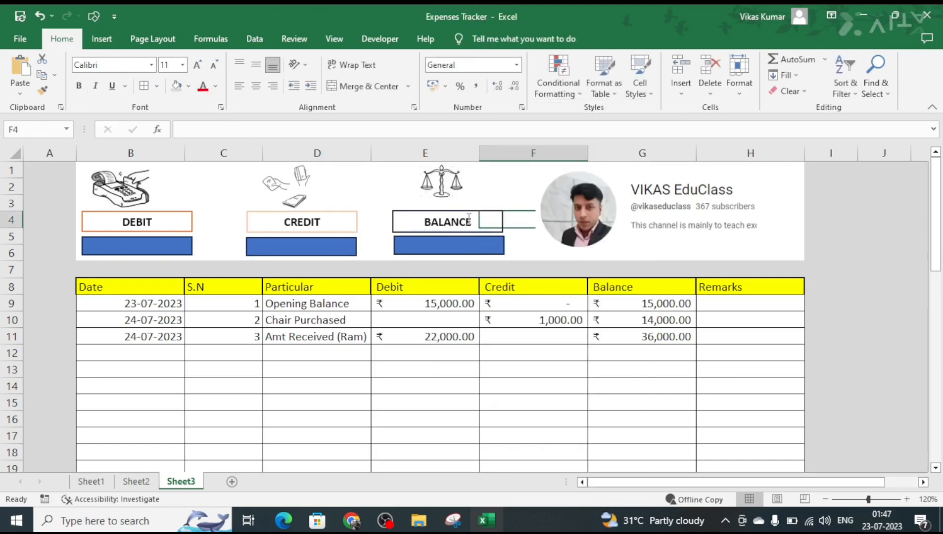
pyautogui.click(409, 219)
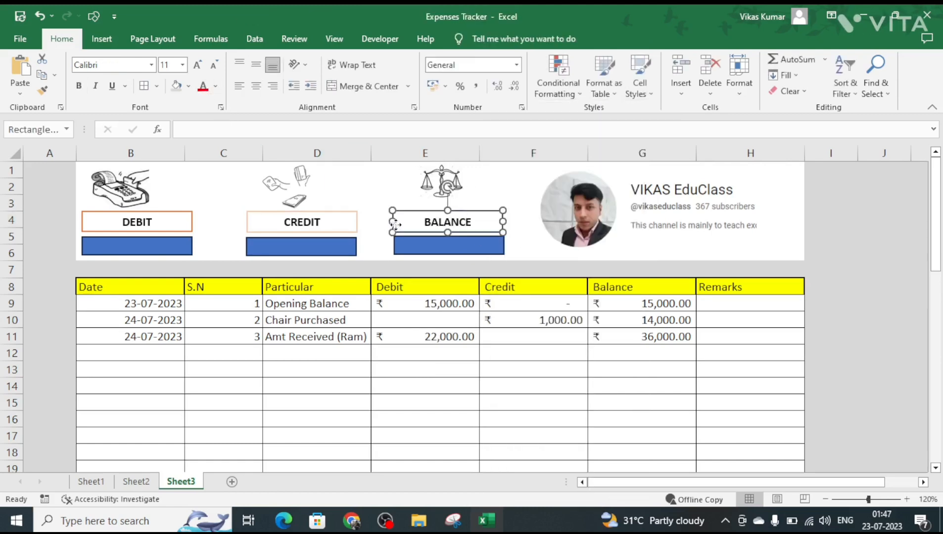
pyautogui.rightClick(487, 221)
pyautogui.press('Escape')
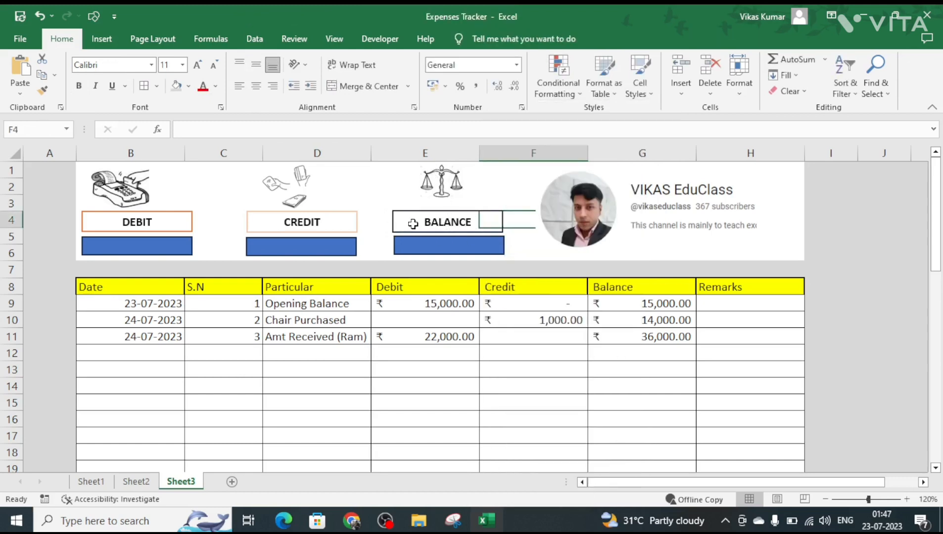
pyautogui.click(408, 232)
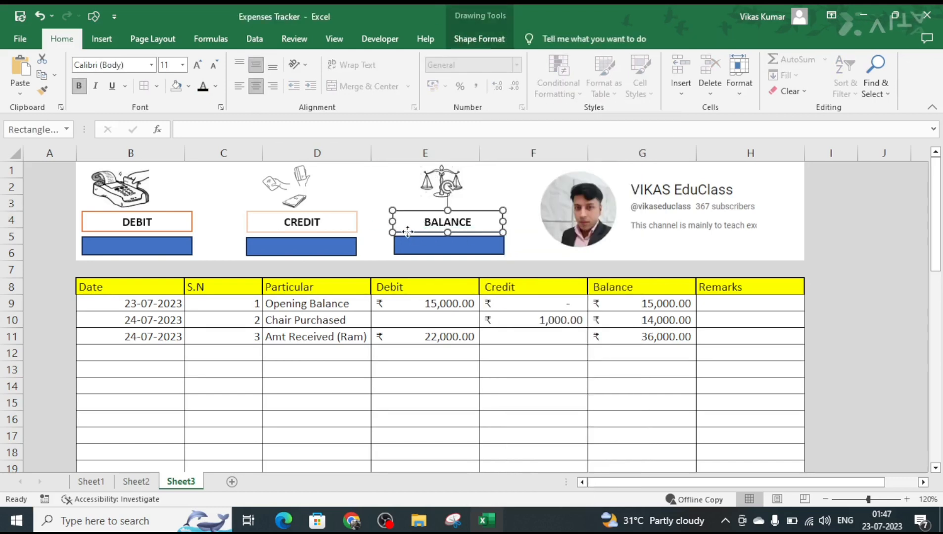
pyautogui.rightClick(408, 233)
pyautogui.click(485, 166)
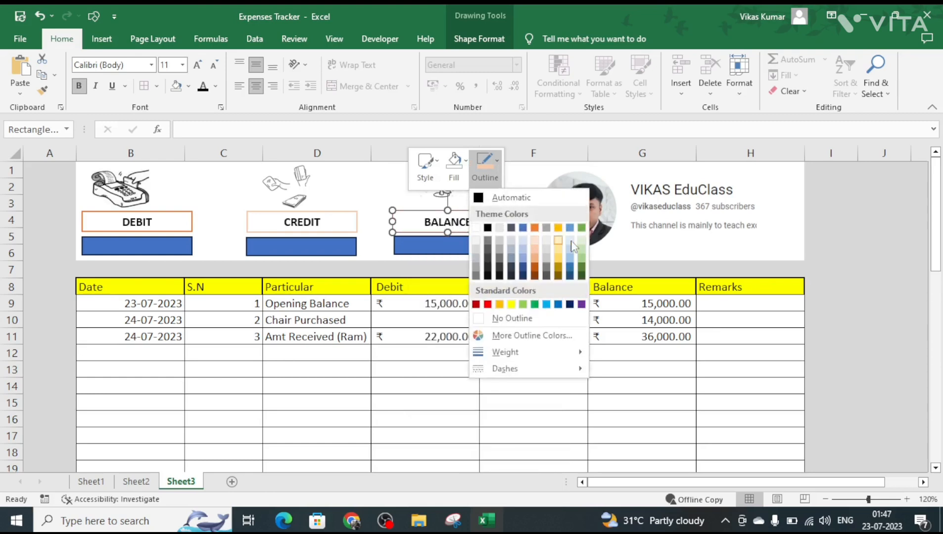
pyautogui.click(581, 228)
pyautogui.click(500, 204)
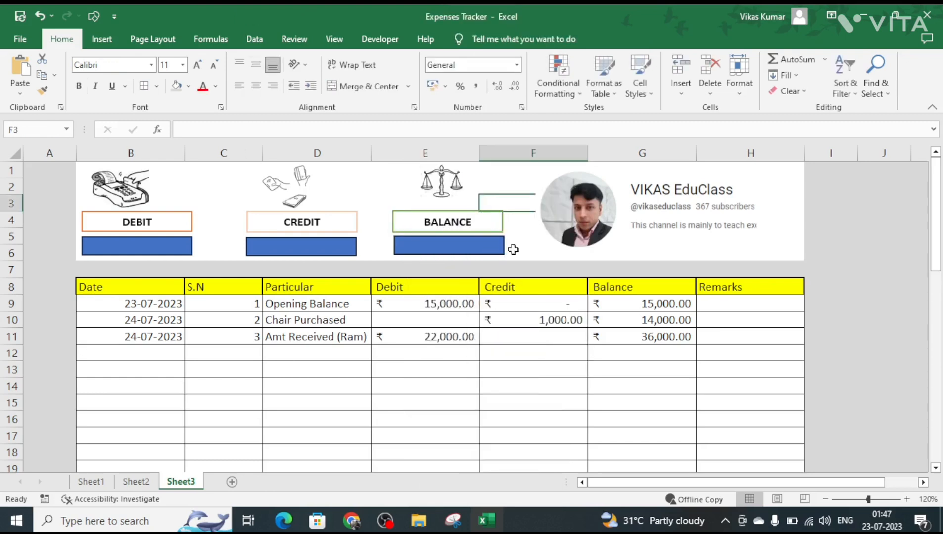
pyautogui.click(546, 252)
pyautogui.click(161, 250)
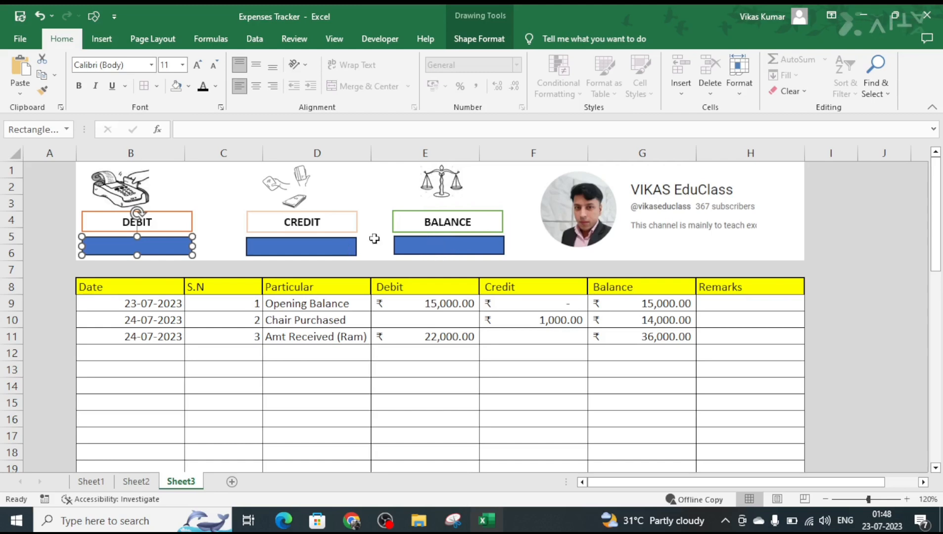
# - Total the Debit column in cell E7 with the formula =SUM(E9:E48)
pyautogui.click(426, 271)
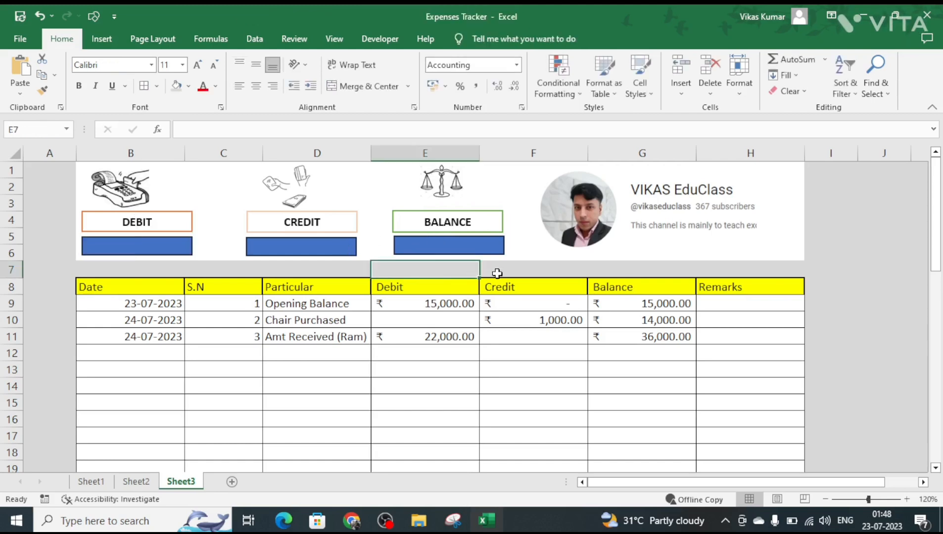
pyautogui.write('=sum')
pyautogui.press('Tab')
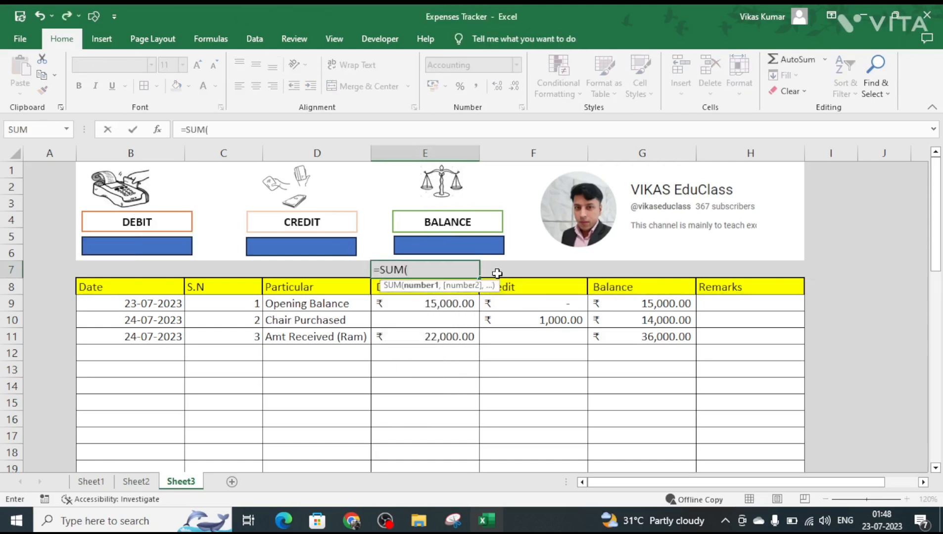
pyautogui.click(456, 307)
pyautogui.hotkey('shift', 'Down')
pyautogui.hotkey('shift', 'Down')
pyautogui.hotkey('shift', 'Down')
pyautogui.hotkey('shift', 'Down')
pyautogui.hotkey('shift', 'Down')
pyautogui.hotkey('shift', 'Down')
pyautogui.hotkey('shift', 'Down')
pyautogui.hotkey('shift', 'Down')
pyautogui.hotkey('shift', 'Down')
pyautogui.hotkey('shift', 'Down')
pyautogui.hotkey('shift', 'Down')
pyautogui.hotkey('shift', 'Down')
pyautogui.hotkey('shift', 'Down')
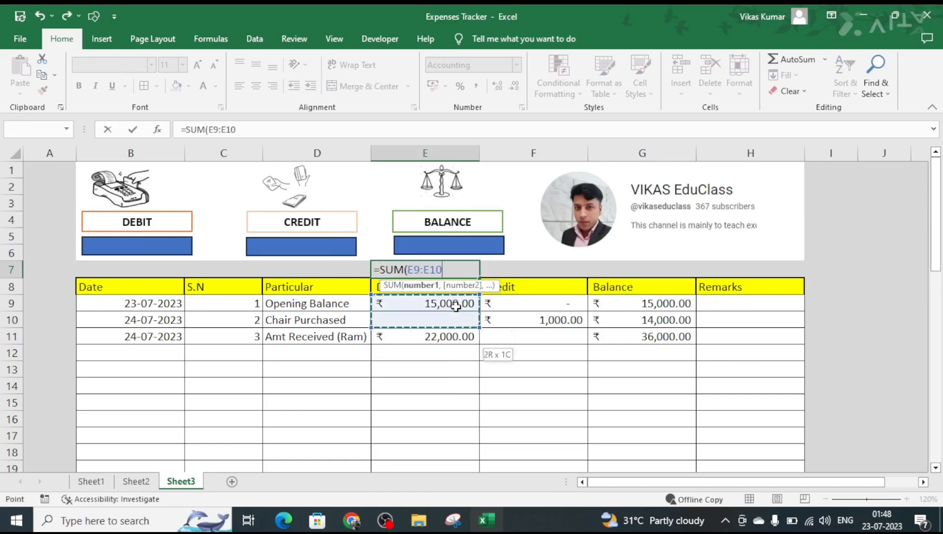
pyautogui.hotkey('shift', 'Down')
pyautogui.hotkey('shift', 'Down')
pyautogui.hotkey('shift', 'Down')
pyautogui.hotkey('shift', 'Down')
pyautogui.hotkey('shift', 'Down')
pyautogui.hotkey('shift', 'Down')
pyautogui.hotkey('shift', 'Down')
pyautogui.hotkey('shift', 'Down')
pyautogui.hotkey('shift', 'Down')
pyautogui.hotkey('shift', 'Down')
pyautogui.hotkey('shift', 'Down')
pyautogui.hotkey('shift', 'Down')
pyautogui.hotkey('shift', 'Down')
pyautogui.hotkey('shift', 'Down')
pyautogui.hotkey('shift', 'Down')
pyautogui.hotkey('shift', 'Down')
pyautogui.hotkey('shift', 'Down')
pyautogui.hotkey('shift', 'Down')
pyautogui.hotkey('shift', 'Down')
pyautogui.hotkey('shift', 'Down')
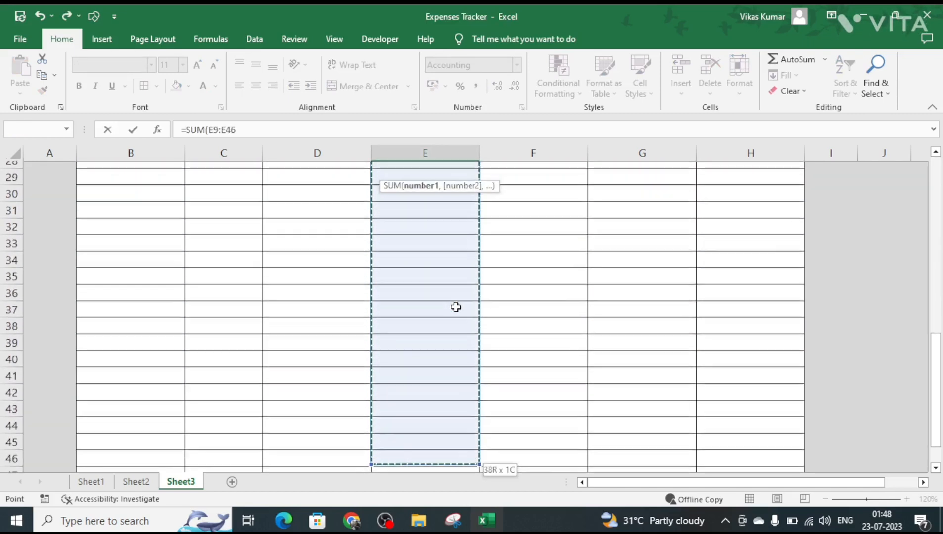
pyautogui.scroll(-1, 456, 307)
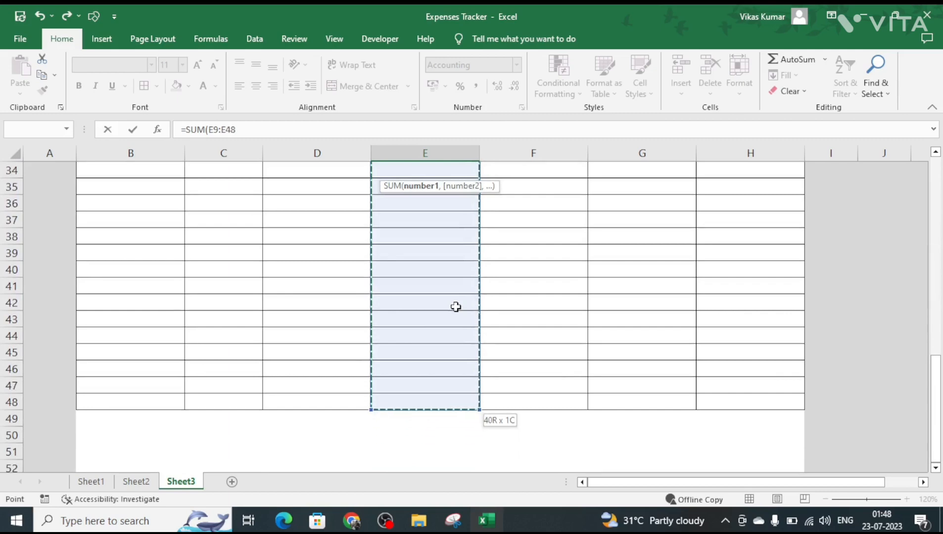
pyautogui.press('Return')
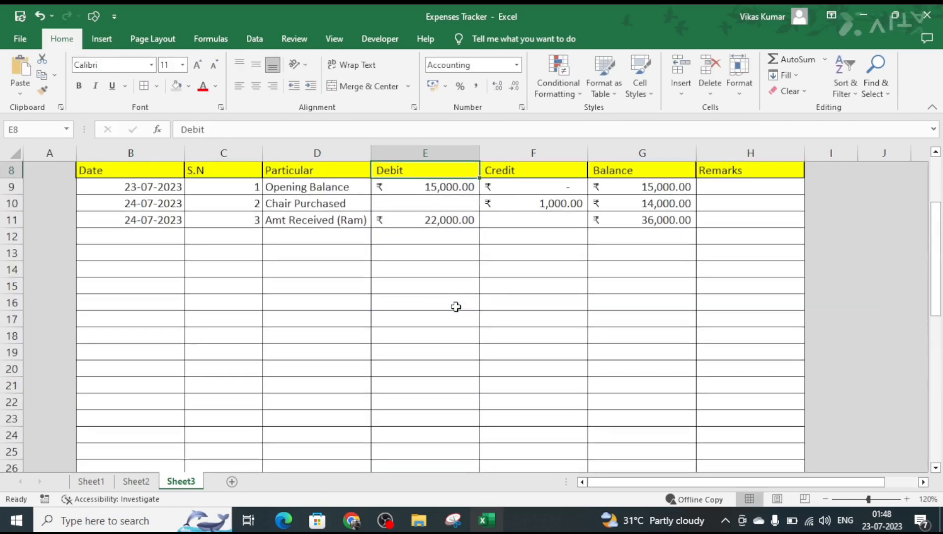
# - Fill the total formula from E7 across into F7 above the Credit heading
pyautogui.press('Up')
pyautogui.press('Up')
pyautogui.press('Up')
pyautogui.press('Up')
pyautogui.press('Up')
pyautogui.press('Up')
pyautogui.press('Up')
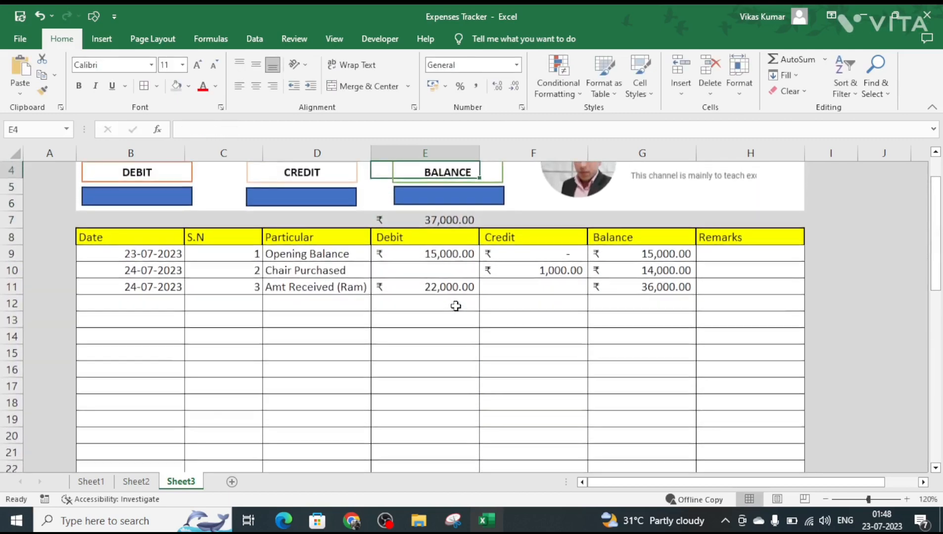
pyautogui.press('Down')
pyautogui.press('Down')
pyautogui.press('Down')
pyautogui.press('Down')
pyautogui.press('Down')
pyautogui.press('Down')
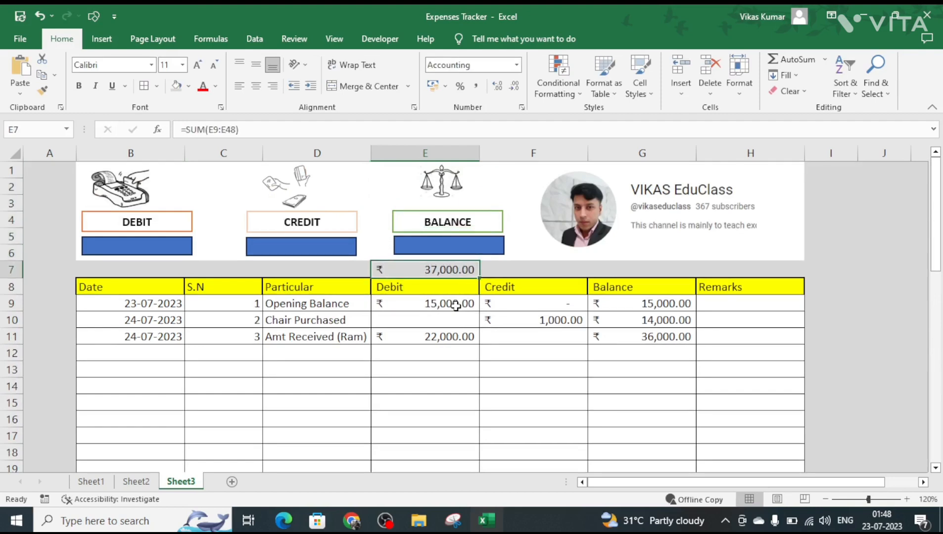
pyautogui.hotkey('shift', 'Right')
pyautogui.hotkey('ctrl', 'r')
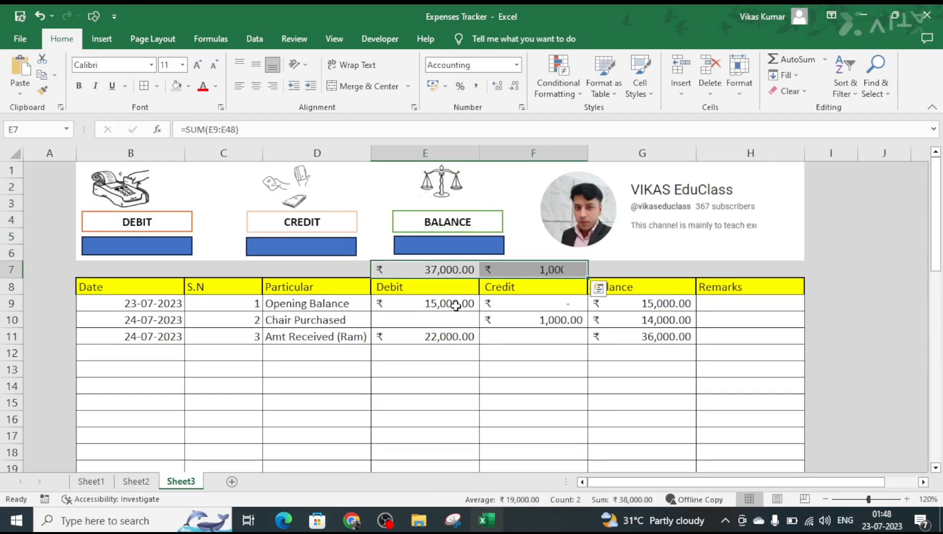
# - Calculate the overall balance in cell G7 above the Balance heading with the formula =E7-F7
pyautogui.press('Right')
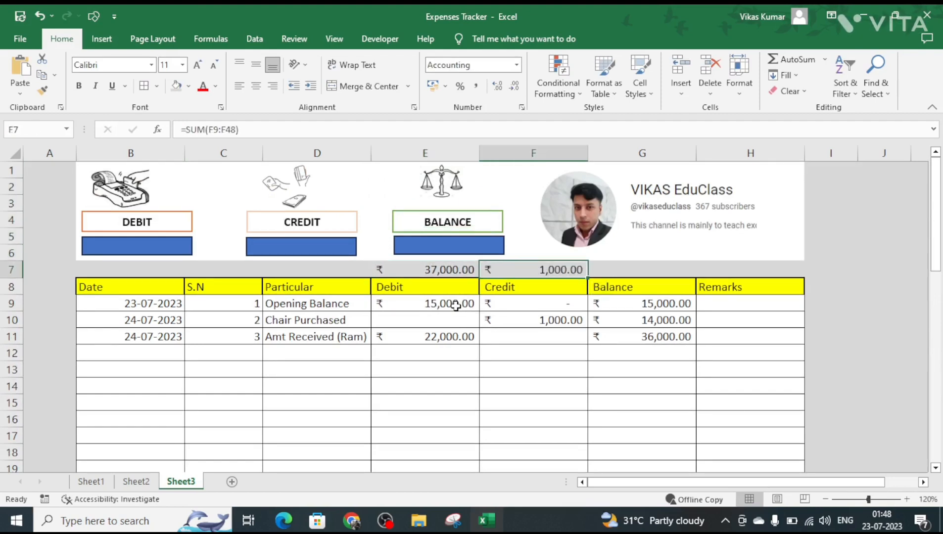
pyautogui.press('Left')
pyautogui.press('Right')
pyautogui.press('Left')
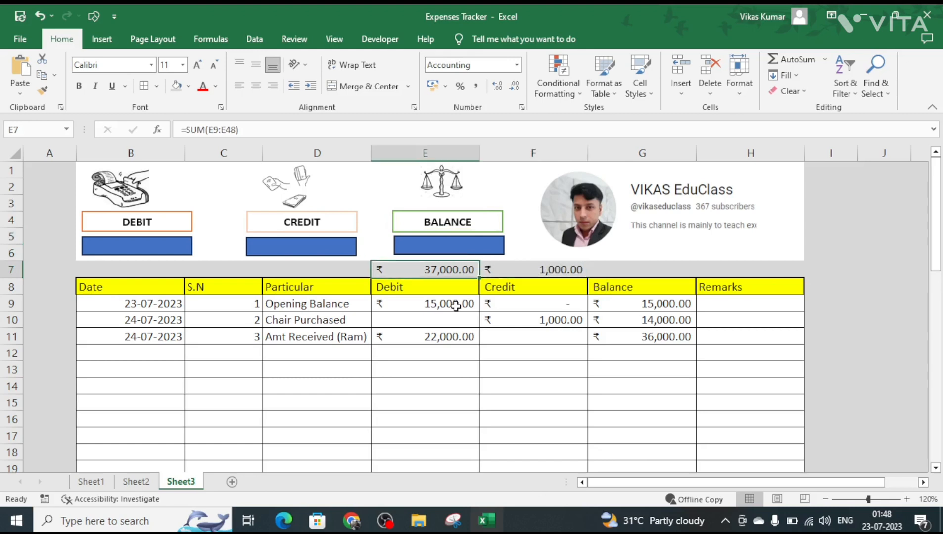
pyautogui.press('Right')
pyautogui.press('Right')
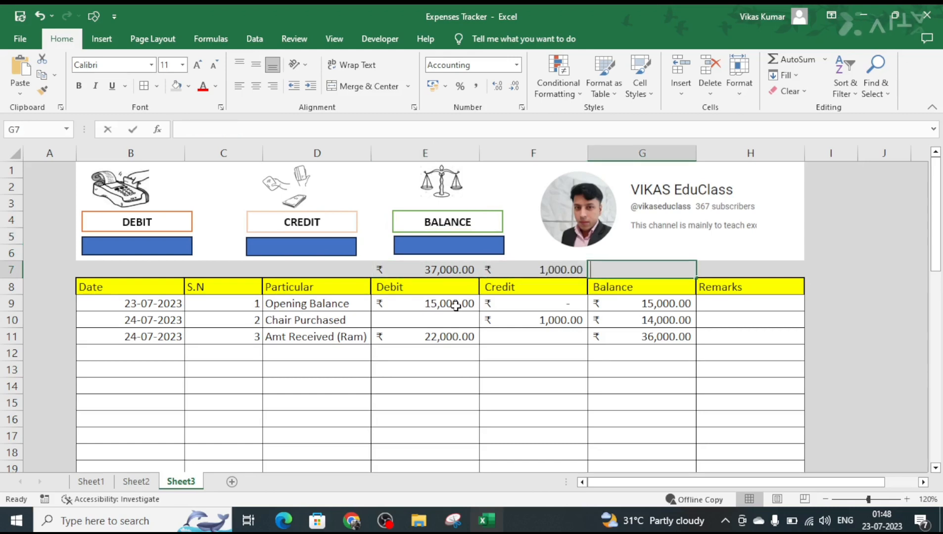
pyautogui.write('=')
pyautogui.press('Left')
pyautogui.press('Left')
pyautogui.write('-')
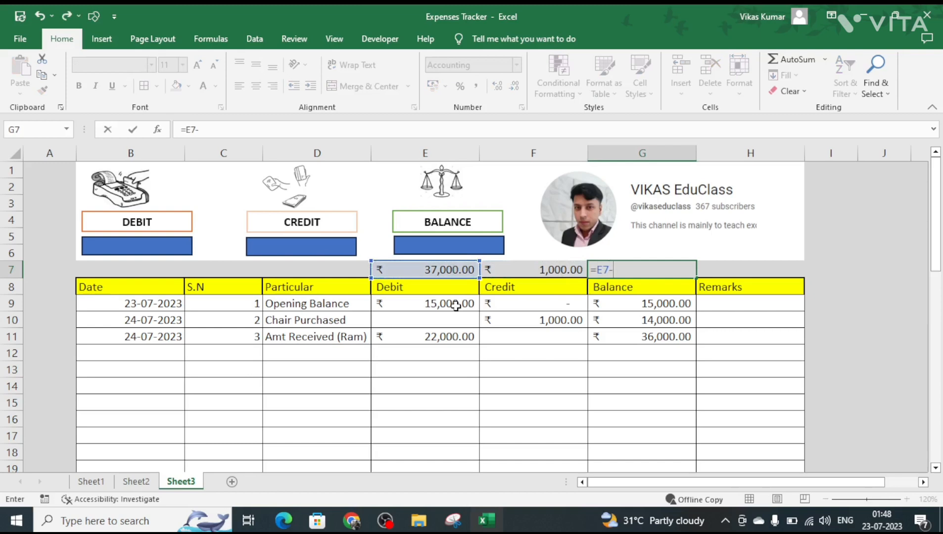
pyautogui.press('Left')
pyautogui.press('Return')
pyautogui.press('Up')
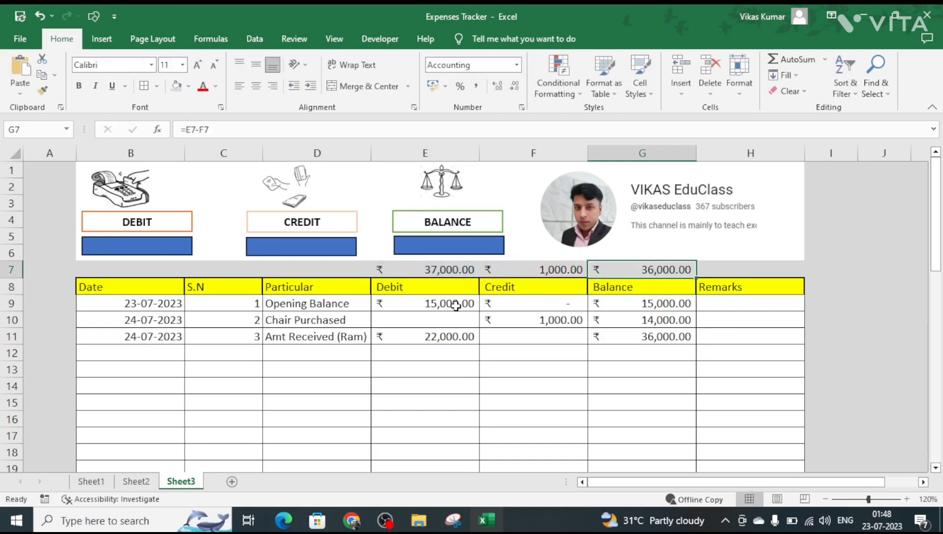
# - Link the blue box under DEBIT to the debit total with the formula =$E$7
pyautogui.click(143, 246)
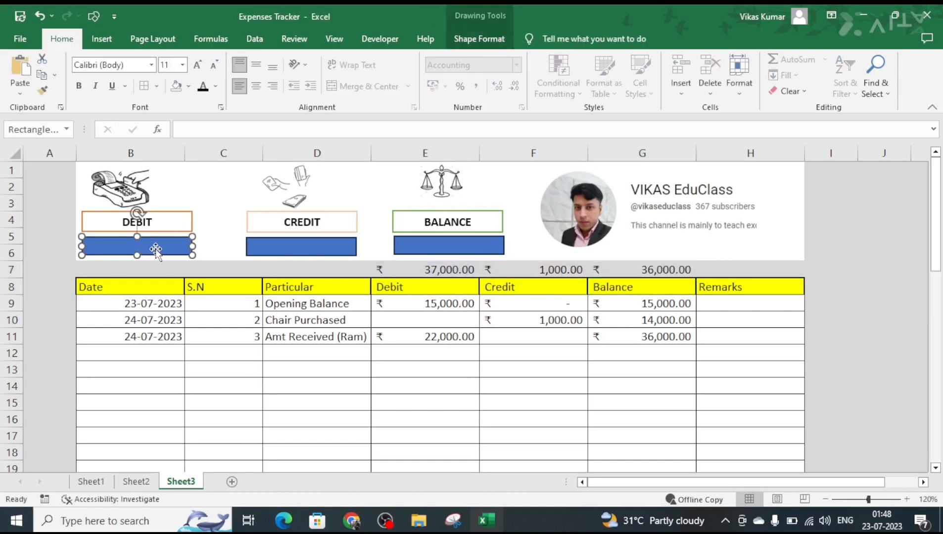
pyautogui.click(210, 130)
pyautogui.write('=')
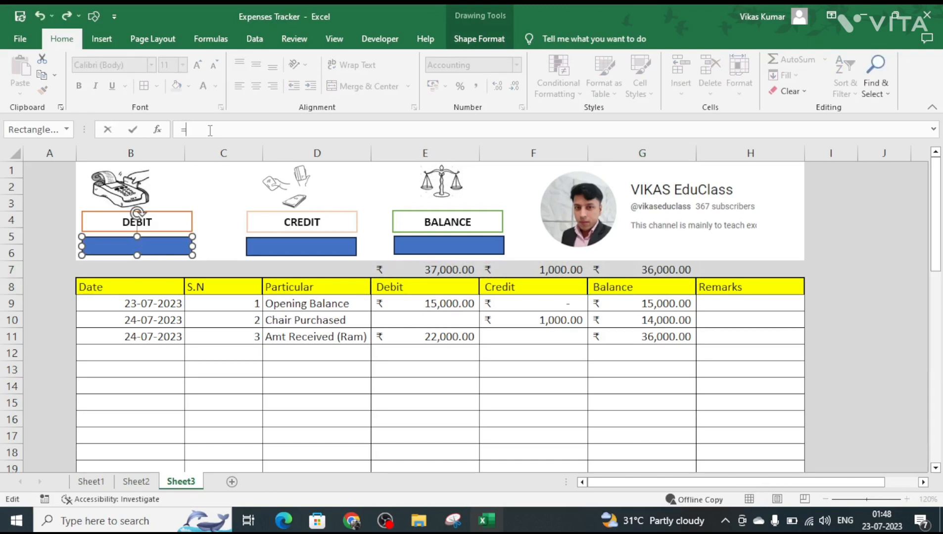
pyautogui.click(442, 267)
pyautogui.press('Return')
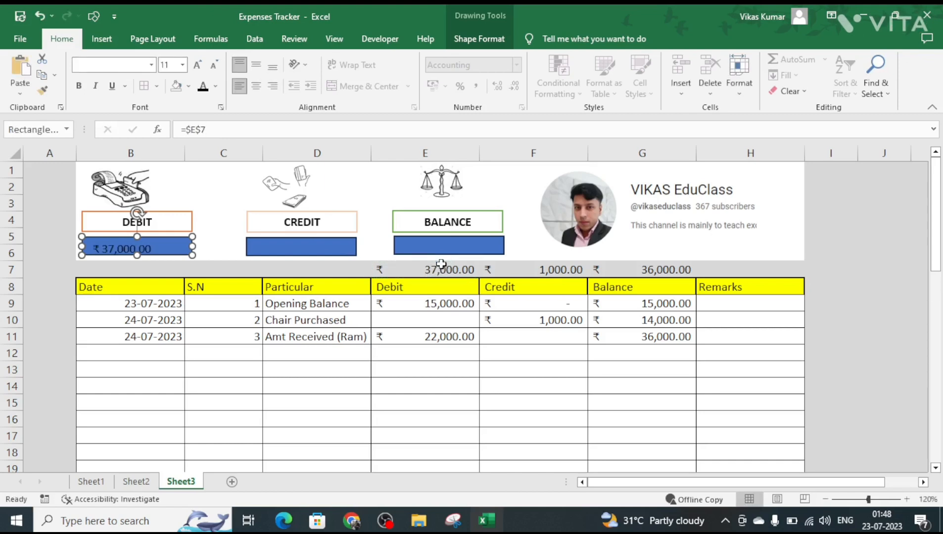
# - Center the debit amount horizontally and vertically in its box and make the text white and bold
pyautogui.click(262, 248)
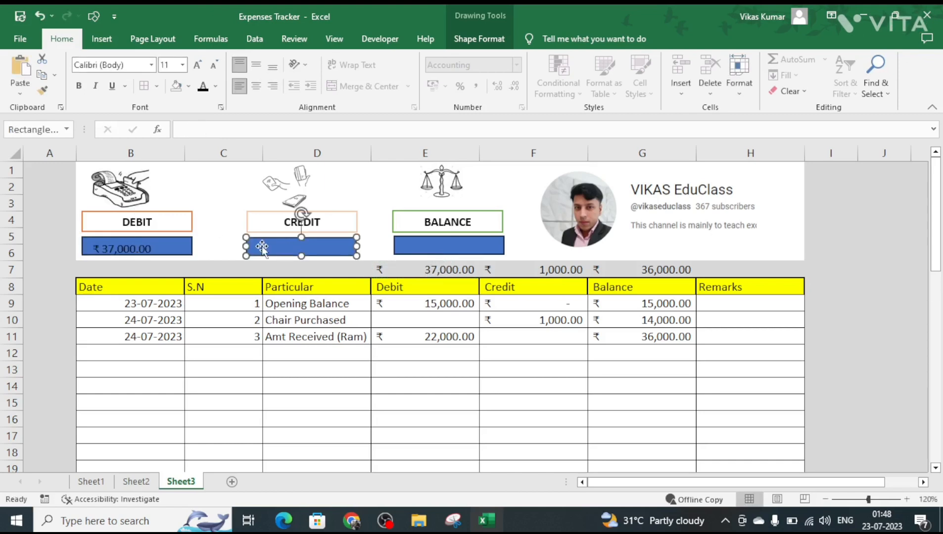
pyautogui.click(177, 244)
pyautogui.click(256, 86)
pyautogui.click(255, 65)
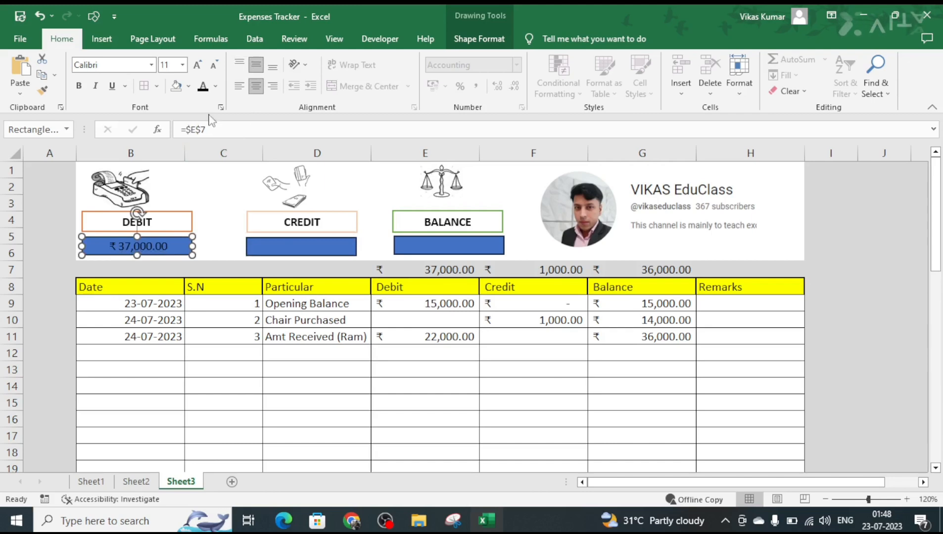
pyautogui.click(216, 86)
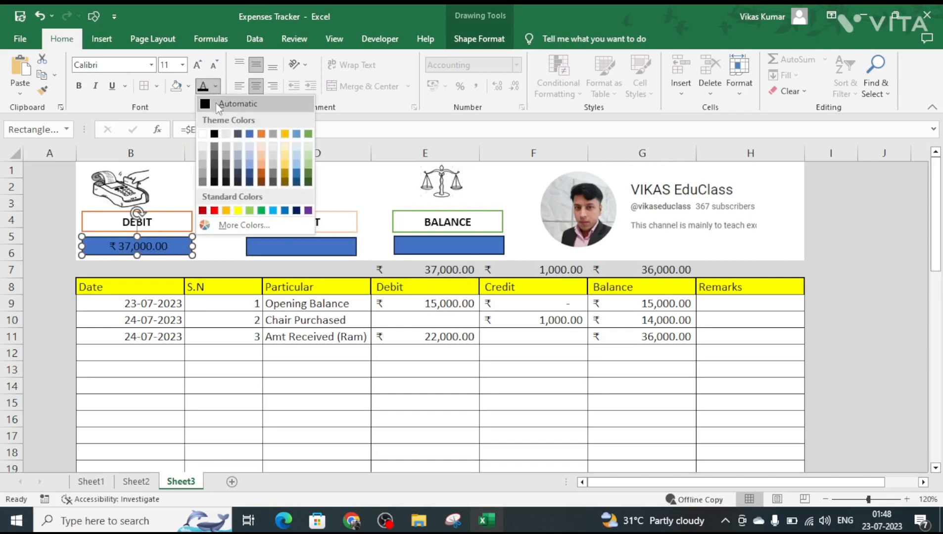
pyautogui.click(203, 134)
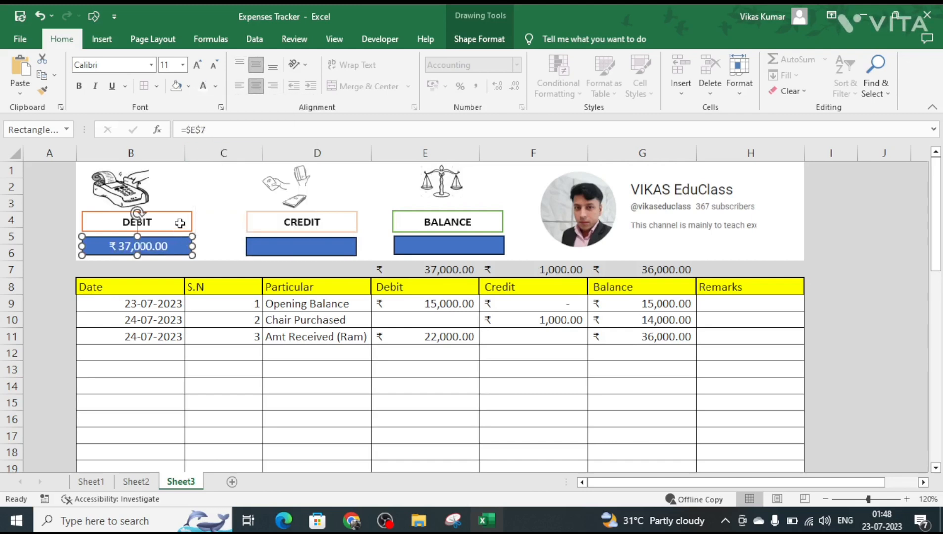
pyautogui.hotkey('ctrl', 'b')
# - Link the blue box under CREDIT to the credit total with the formula =$F$7
pyautogui.click(289, 245)
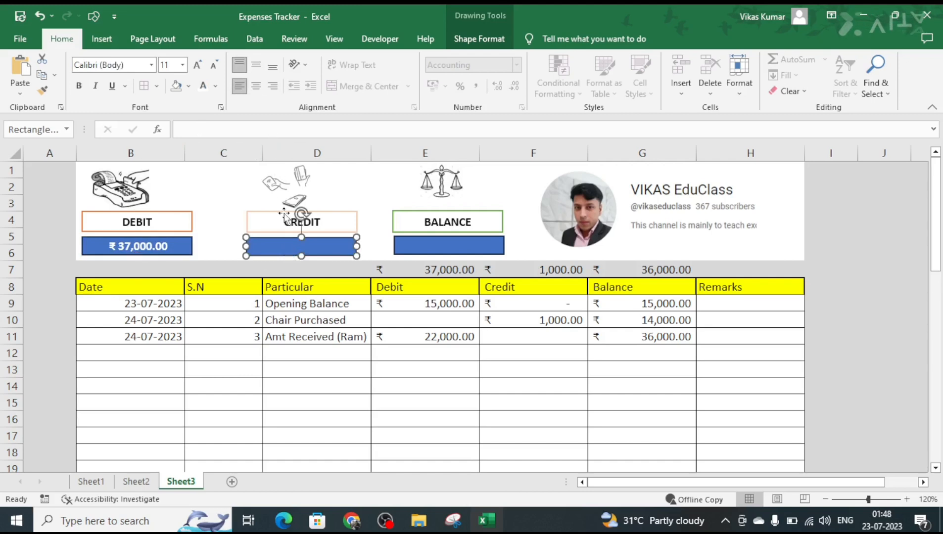
pyautogui.write('=')
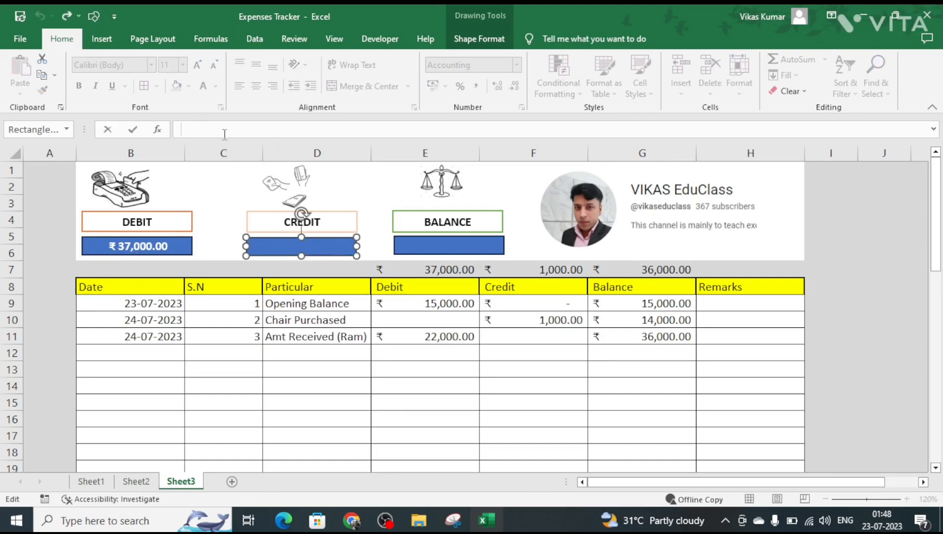
pyautogui.click(528, 269)
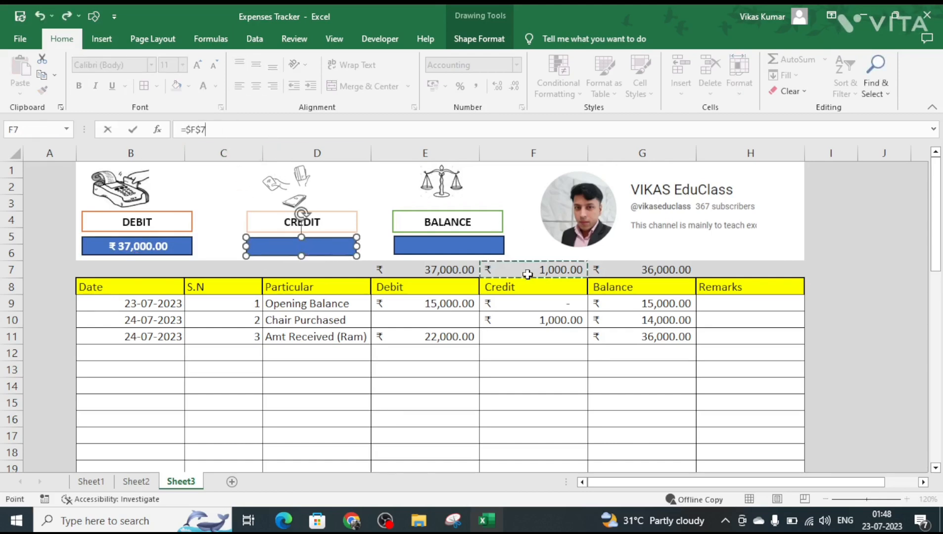
pyautogui.press('F4')
pyautogui.press('Return')
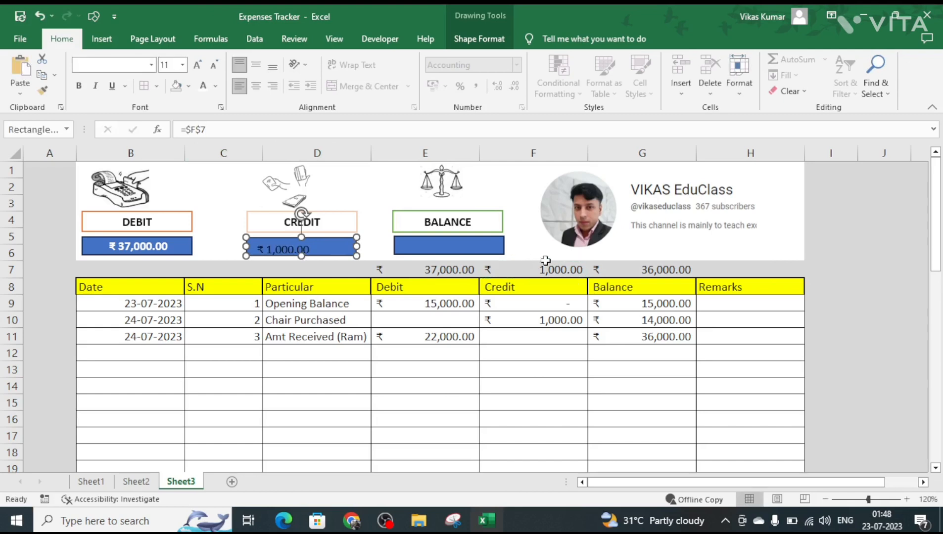
# - Center the credit amount horizontally and vertically in its box and make the text white and bold
pyautogui.click(384, 185)
pyautogui.click(331, 247)
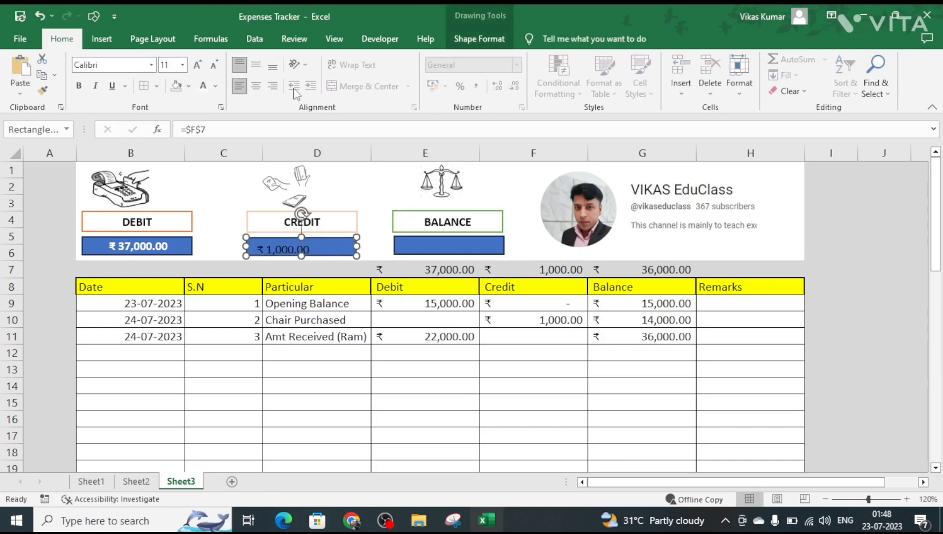
pyautogui.click(256, 86)
pyautogui.click(255, 65)
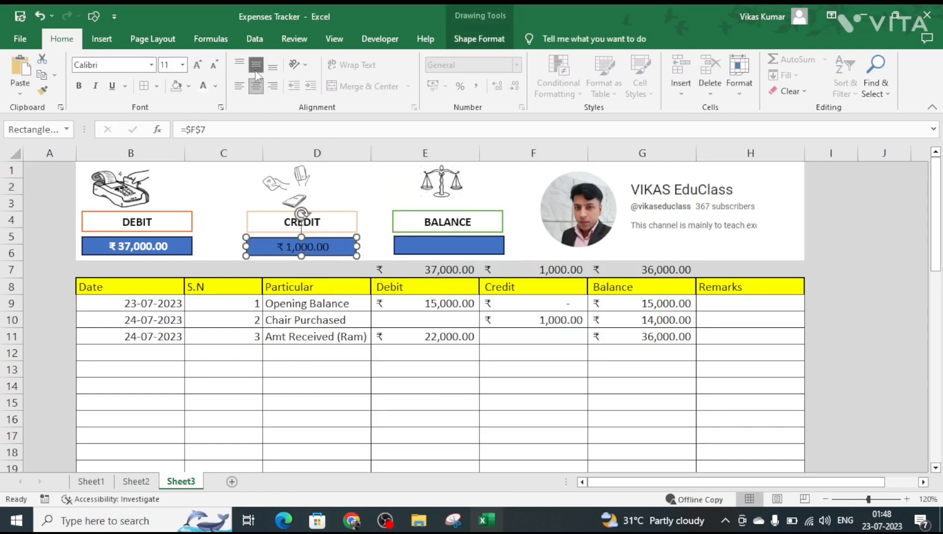
pyautogui.click(204, 88)
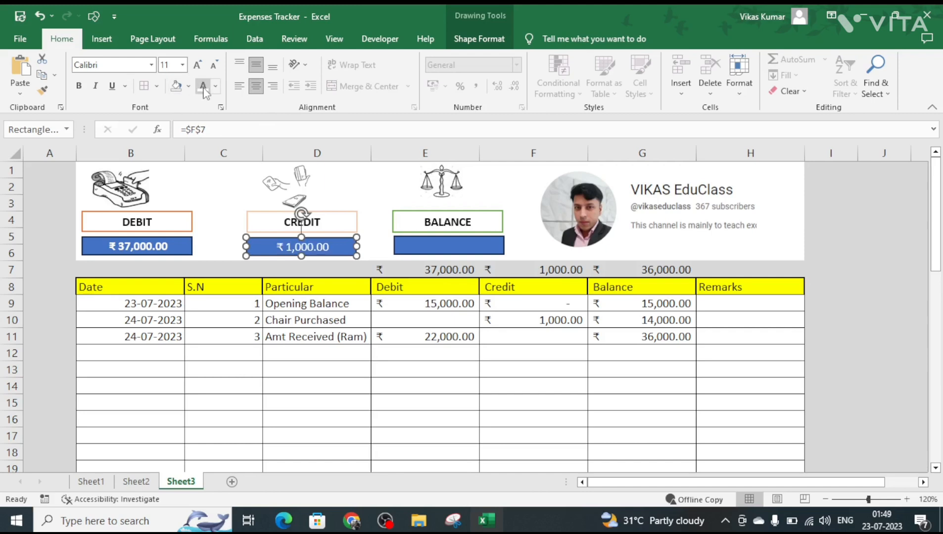
# - Link the blue box under BALANCE to the overall balance with the formula =$G$7
pyautogui.click(417, 247)
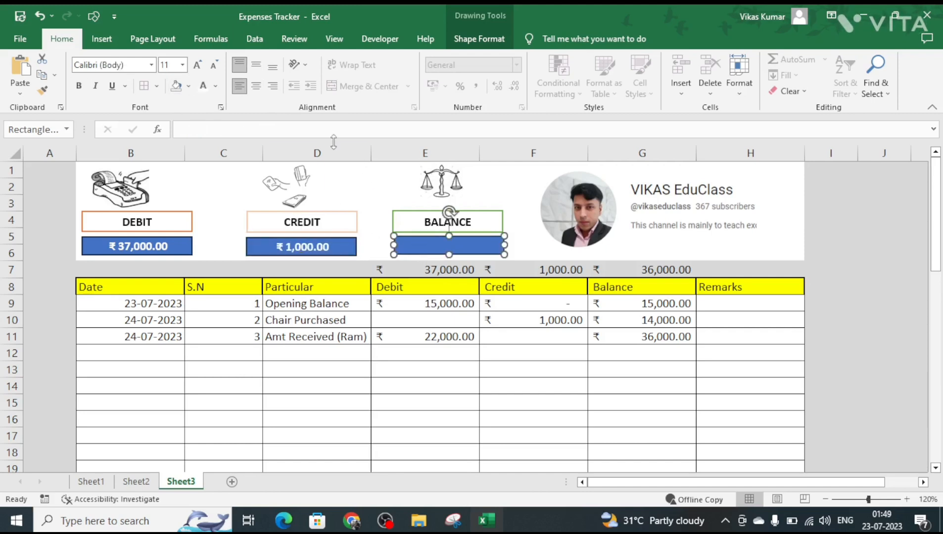
pyautogui.click(276, 127)
pyautogui.write('=')
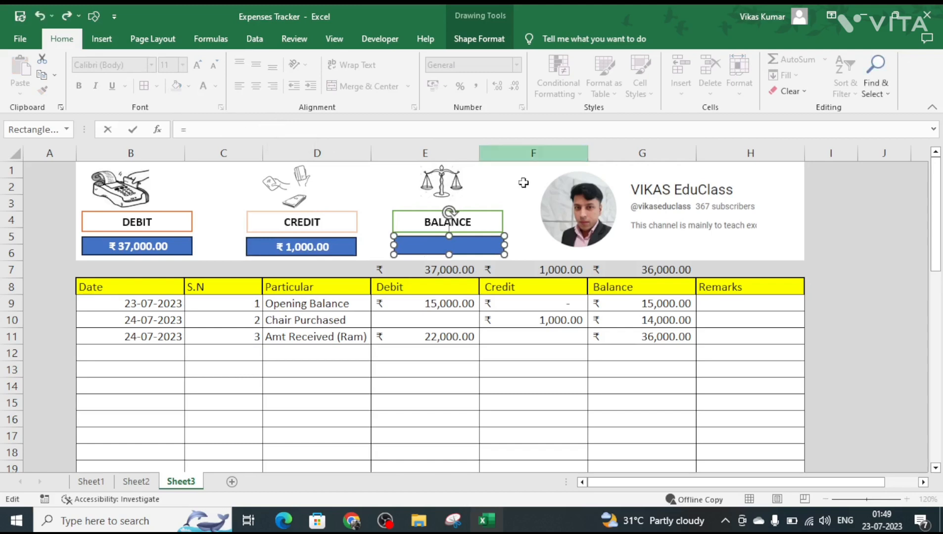
pyautogui.click(644, 270)
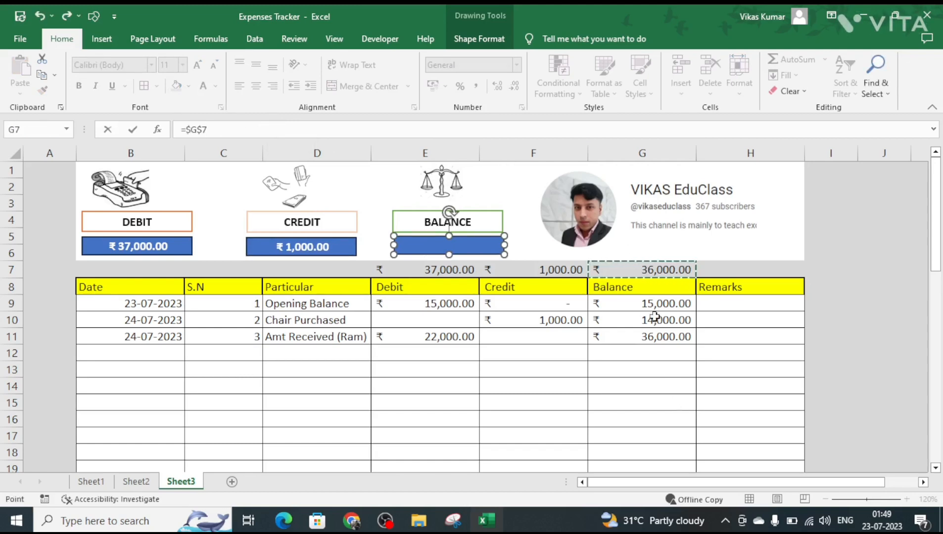
pyautogui.press('Return')
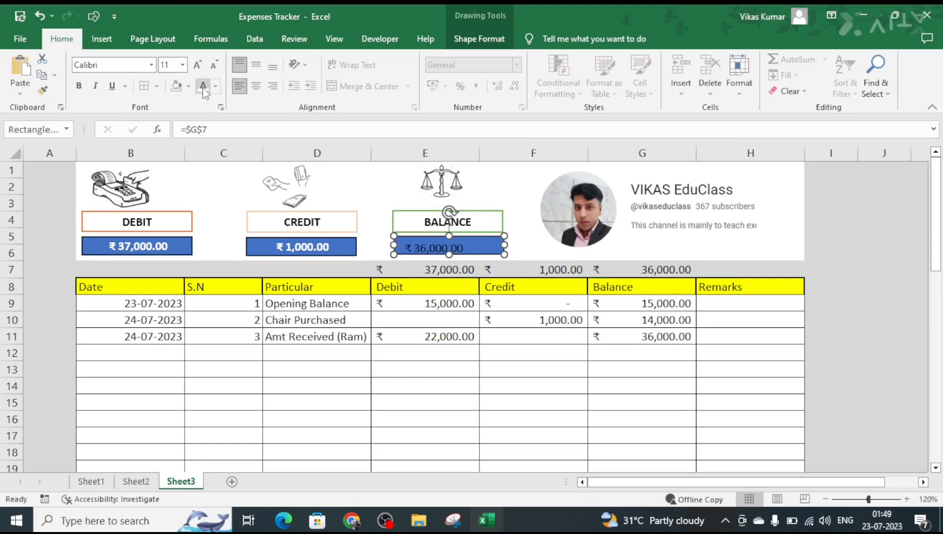
# - Make the balance amount white and bold and center it horizontally and vertically in its box
pyautogui.hotkey('ctrl', 'b')
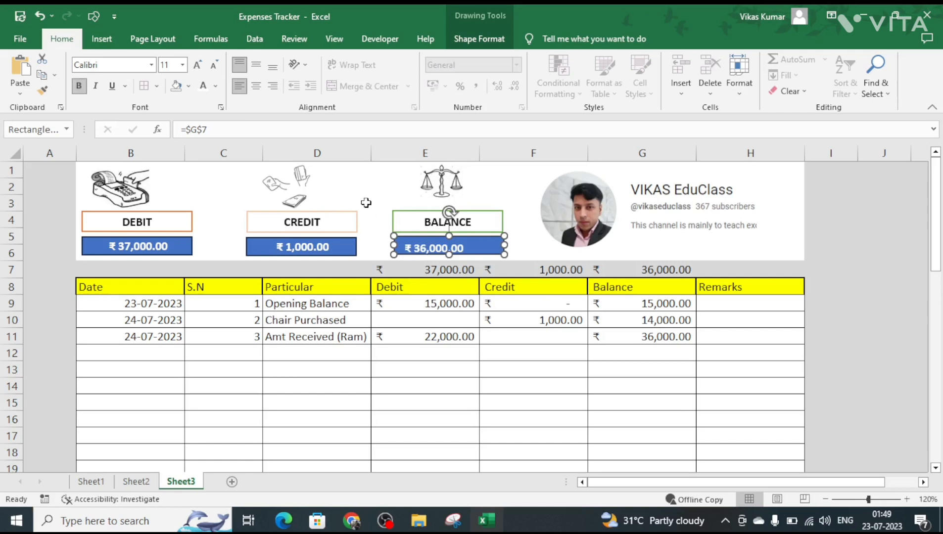
pyautogui.click(256, 86)
pyautogui.click(255, 64)
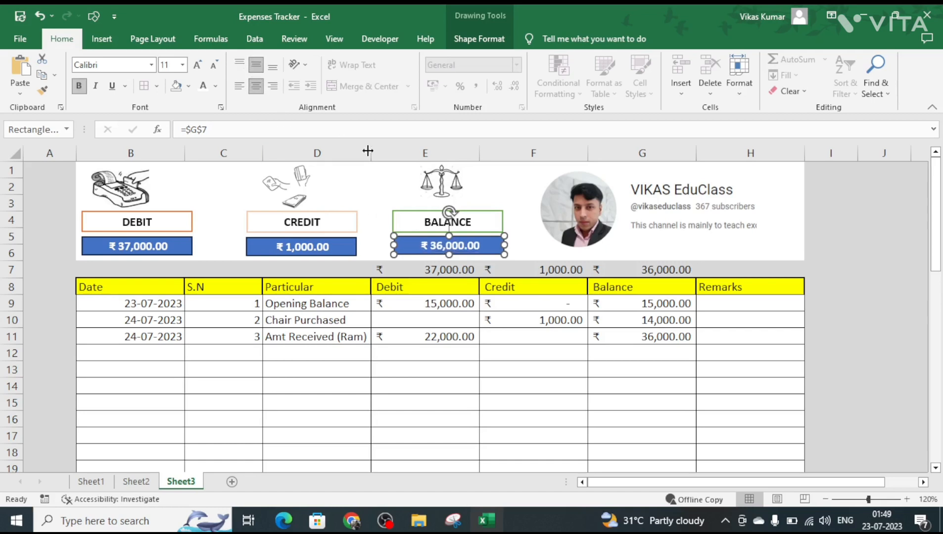
pyautogui.click(375, 191)
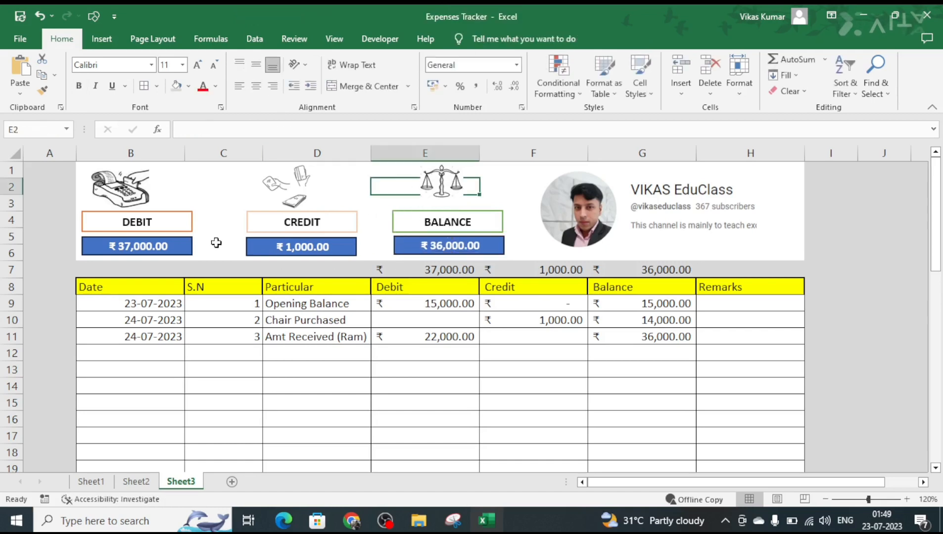
# - Set the debit amount box to no fill and make its text black at font size 14
pyautogui.click(183, 247)
pyautogui.rightClick(183, 247)
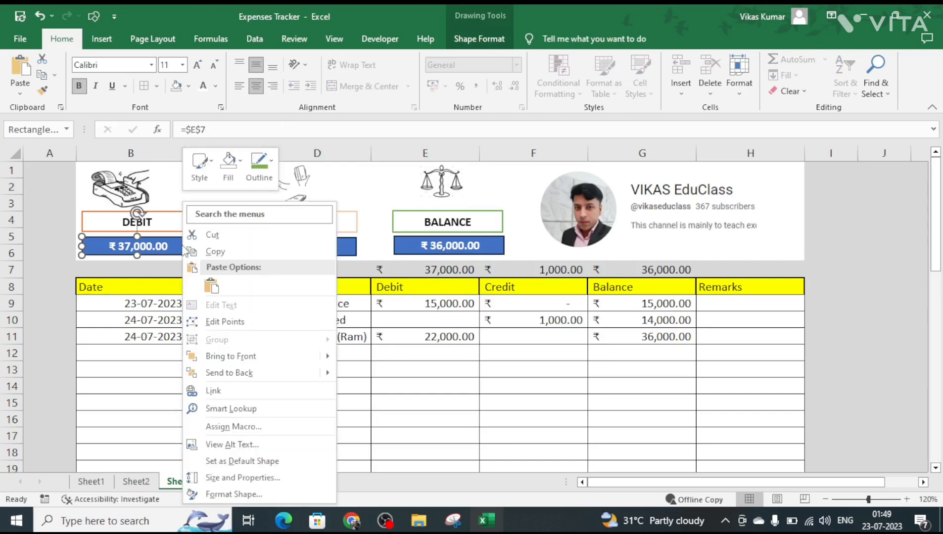
pyautogui.click(241, 164)
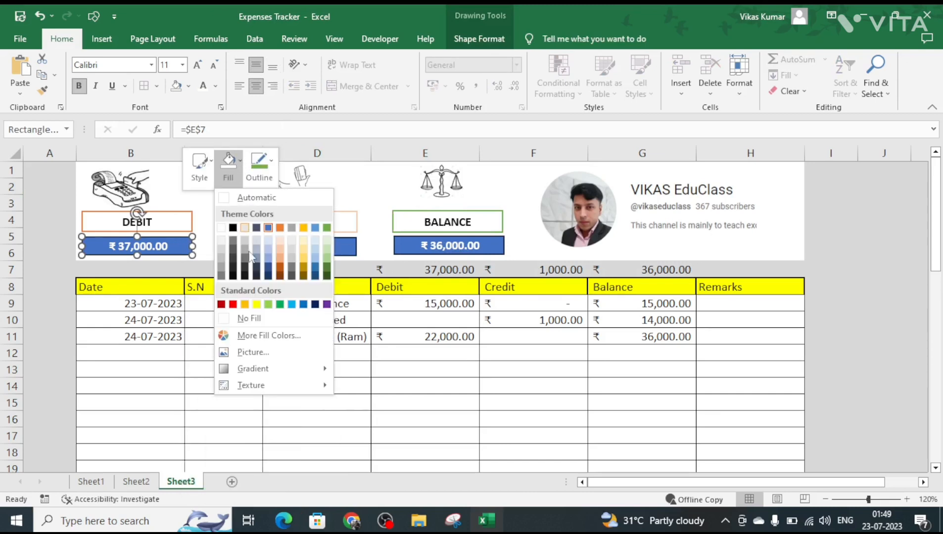
pyautogui.click(255, 318)
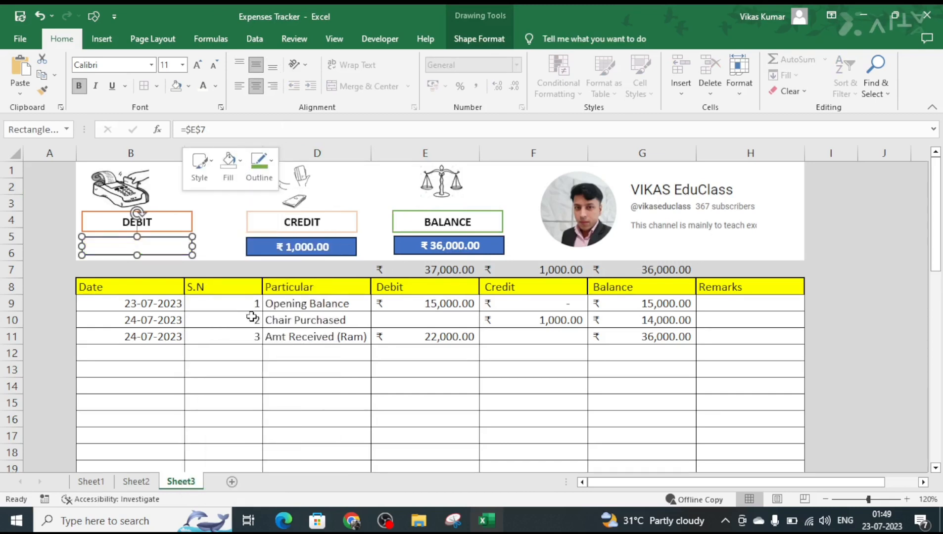
pyautogui.click(216, 87)
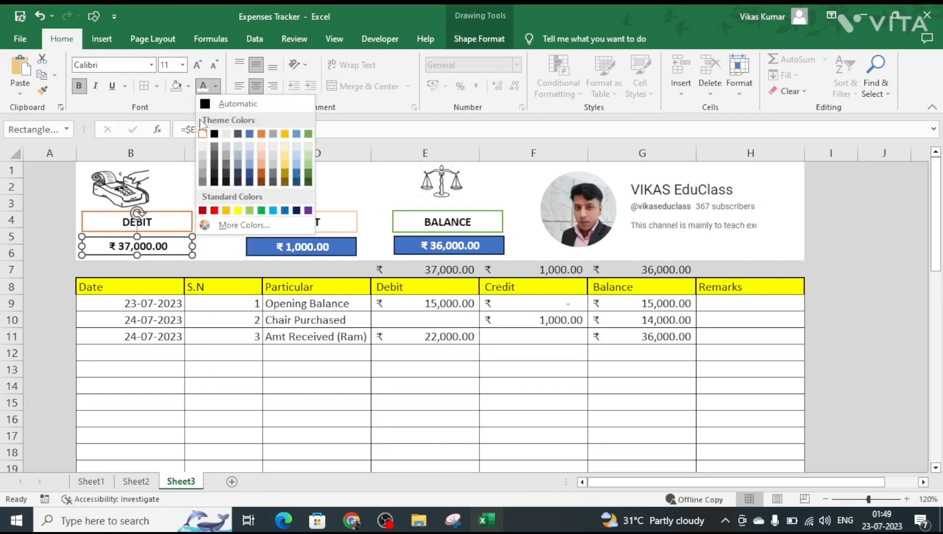
pyautogui.click(208, 100)
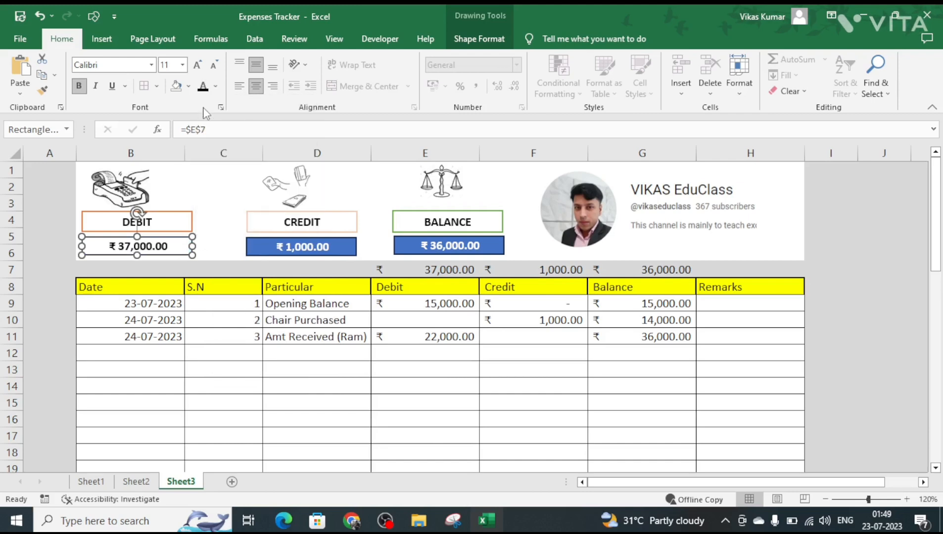
pyautogui.hotkey('ctrl', 'shift', '.')
pyautogui.hotkey('ctrl', 'shift', '.')
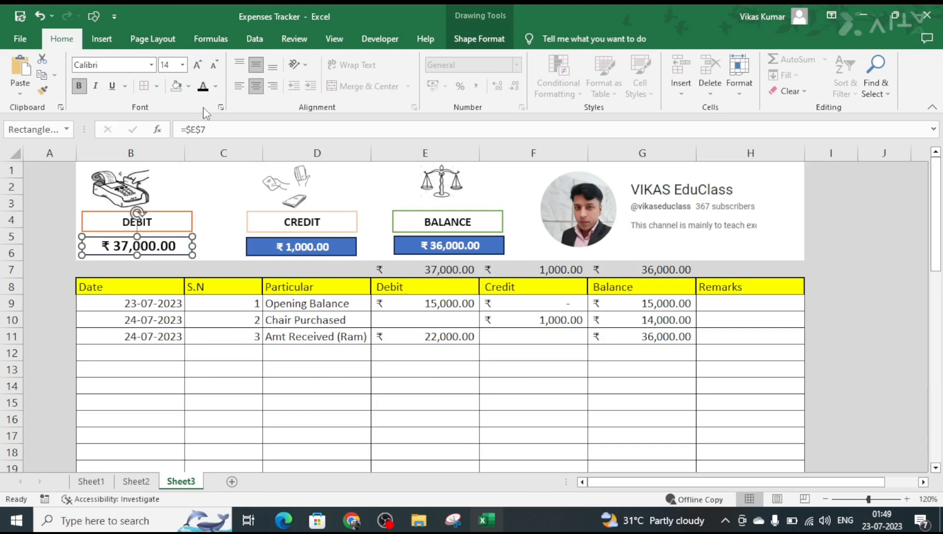
# - Set the credit amount box to no fill and make its text black
pyautogui.click(350, 244)
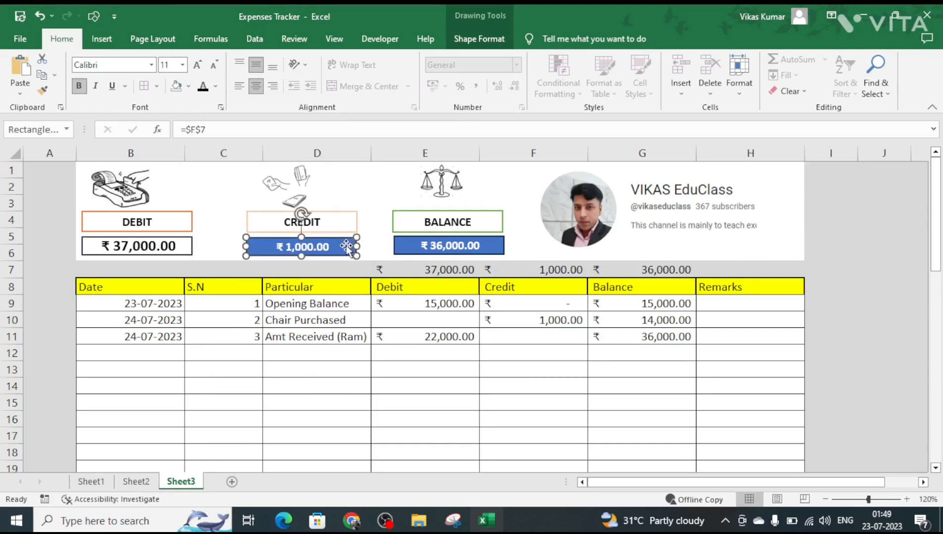
pyautogui.rightClick(347, 250)
pyautogui.click(406, 166)
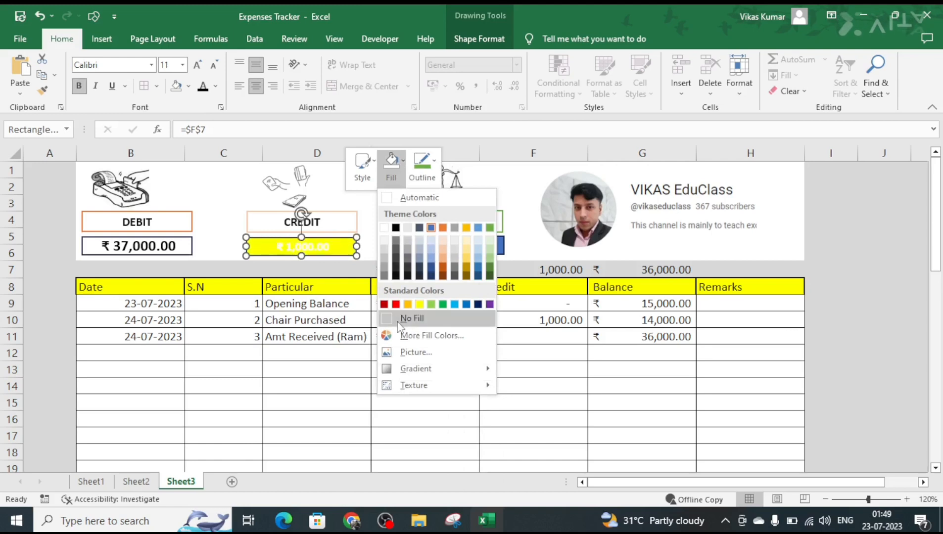
pyautogui.click(411, 318)
pyautogui.click(206, 88)
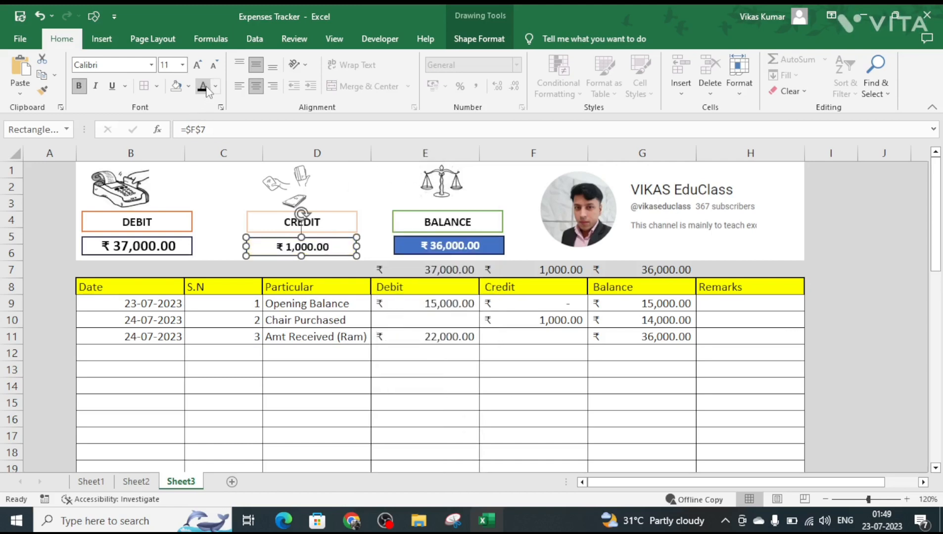
# - Increase the font size of the credit amount to 14
pyautogui.hotkey('ctrl', 'shift', '.')
pyautogui.hotkey('ctrl', 'shift', '.')
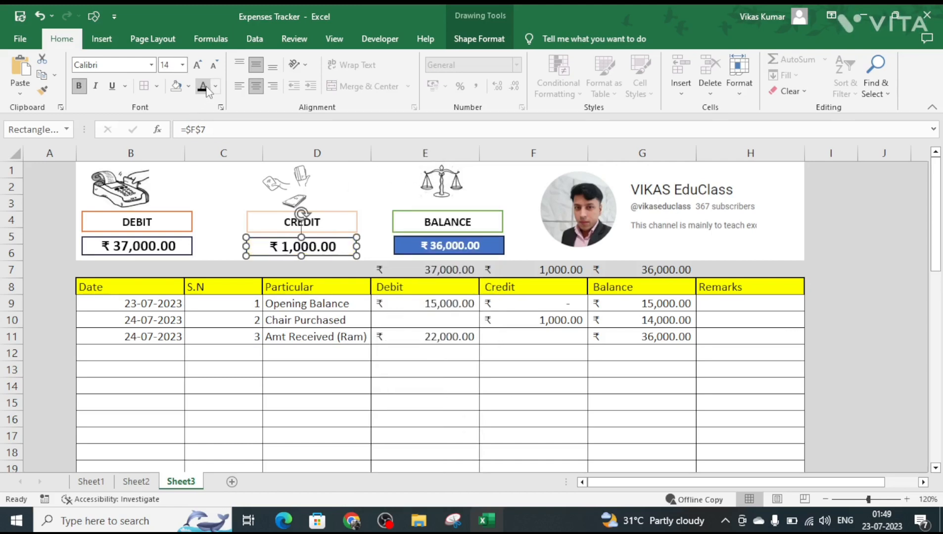
# - Set the balance amount box to no fill and make its text black at font size 14
pyautogui.click(488, 251)
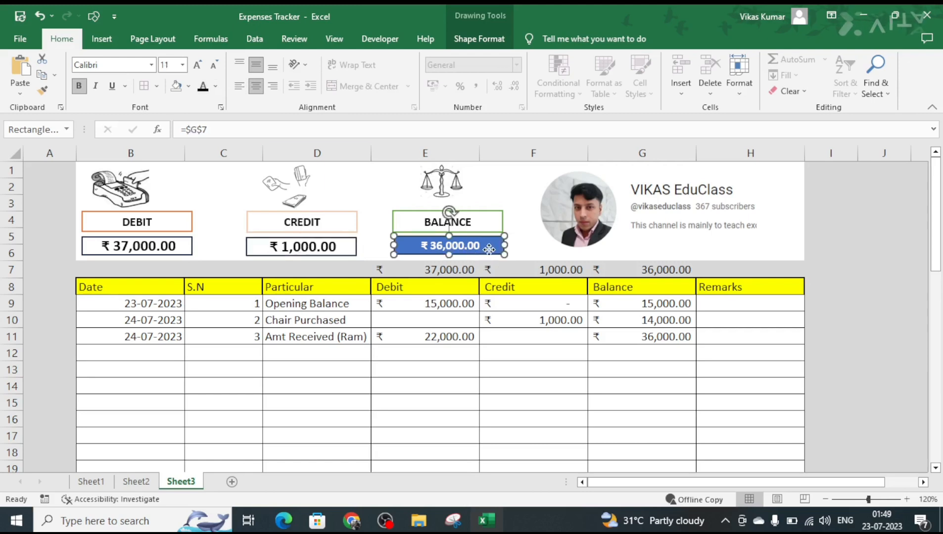
pyautogui.rightClick(488, 249)
pyautogui.click(545, 159)
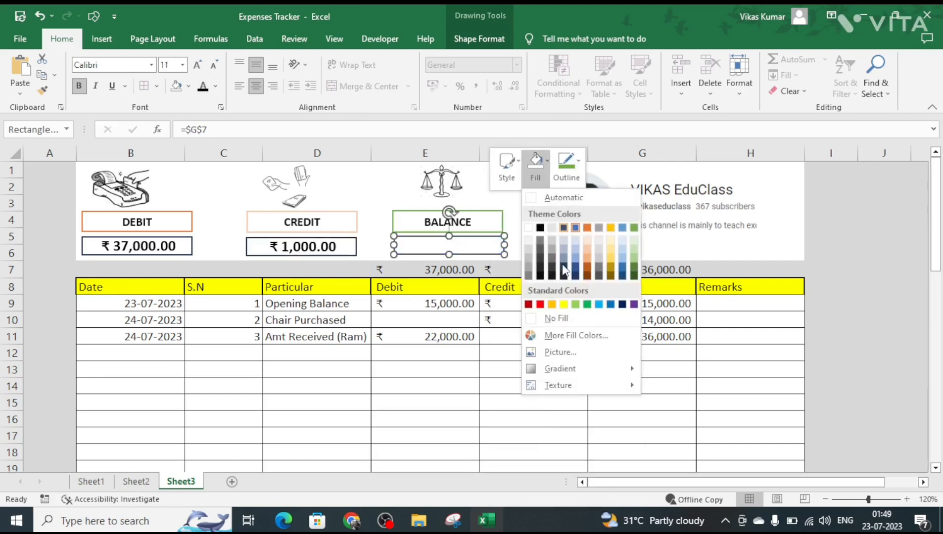
pyautogui.click(551, 372)
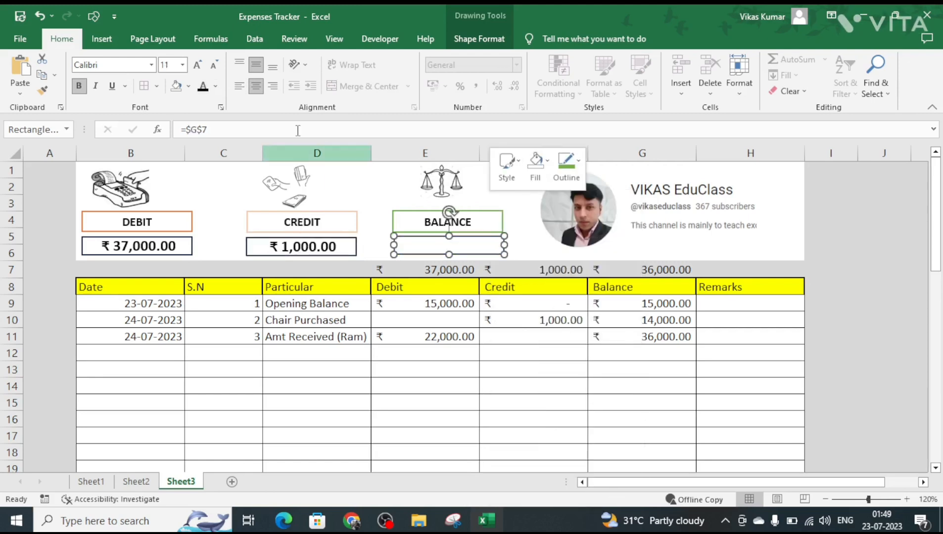
pyautogui.click(203, 89)
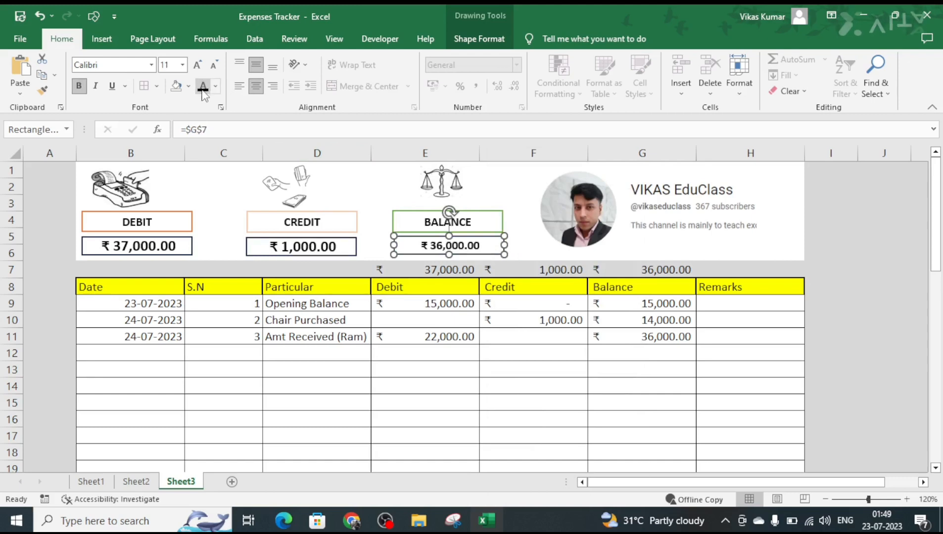
pyautogui.hotkey('ctrl', 'shift', '>')
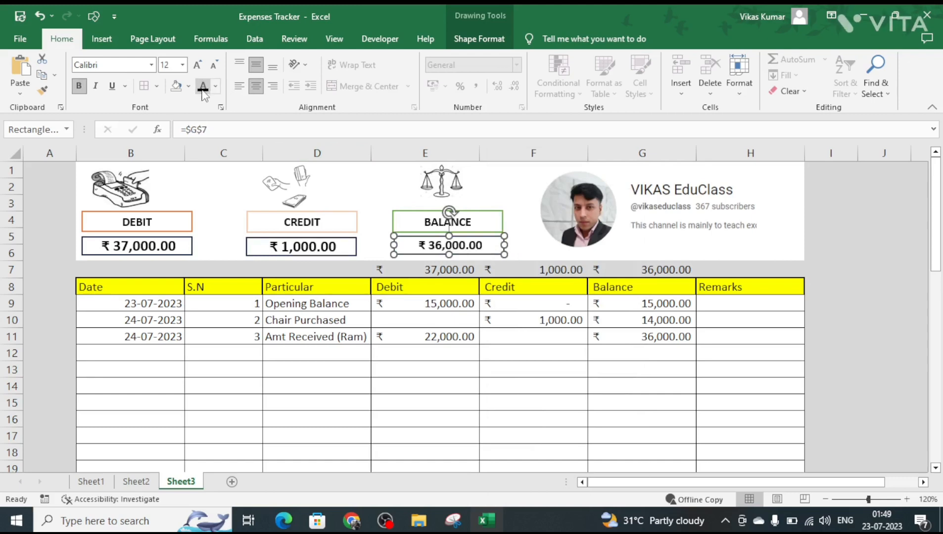
pyautogui.hotkey('ctrl', 'shift', '>')
pyautogui.press('Escape')
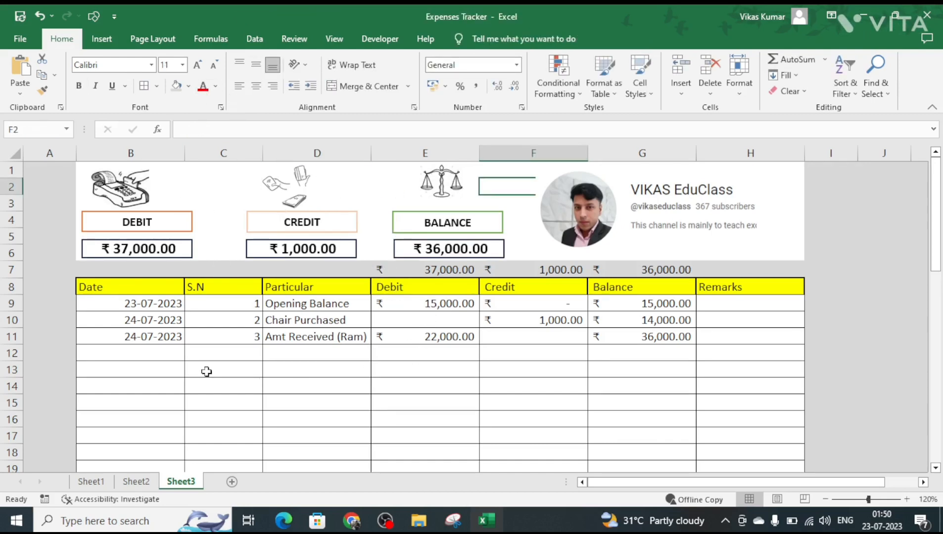
# - Copy the date from the row above into B12 and change it to 25-07-2023
pyautogui.click(152, 356)
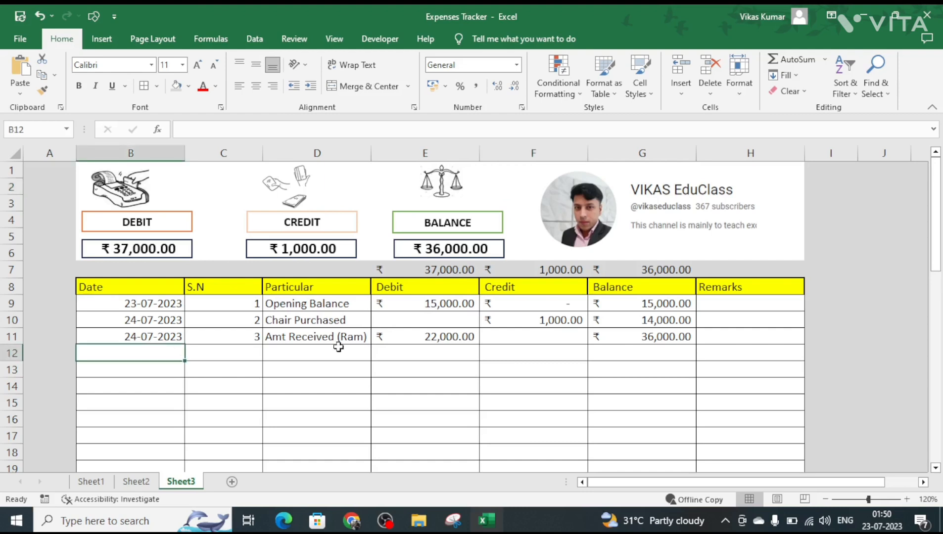
pyautogui.hotkey('ctrl', 'd')
pyautogui.press('F2')
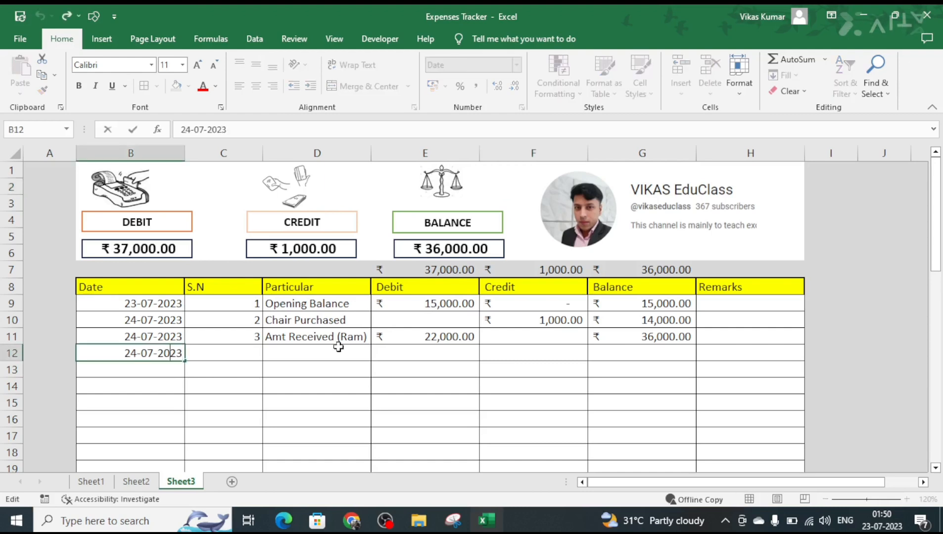
pyautogui.press('Left')
pyautogui.press('Left')
pyautogui.press('Left')
pyautogui.press('Left')
pyautogui.press('Left')
pyautogui.press('Left')
pyautogui.press('Left')
pyautogui.press('Left')
pyautogui.press('BackSpace')
pyautogui.write('5')
pyautogui.press('Tab')
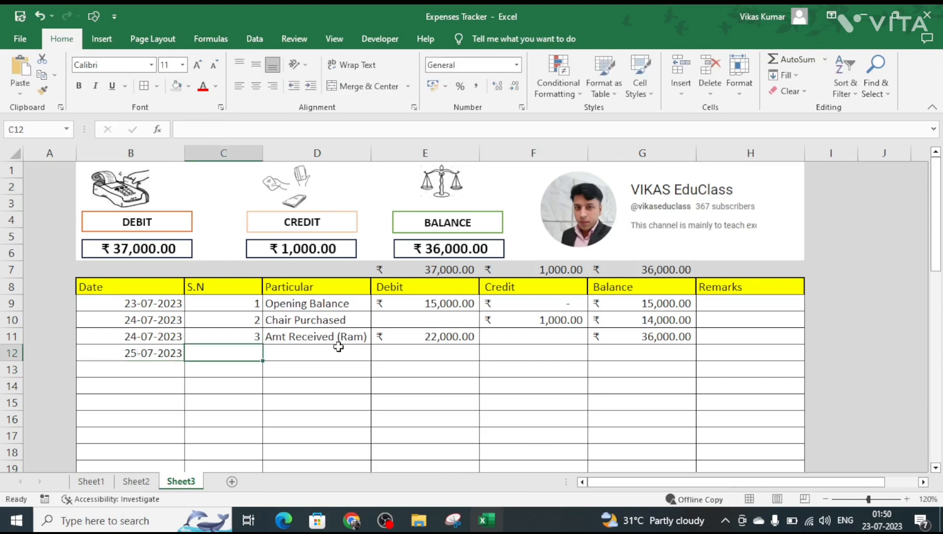
# - In row 12, enter serial number 4 and the particular Amt Paid followed by an opening parenthesis and the payee's name
pyautogui.write('4')
pyautogui.press('Tab')
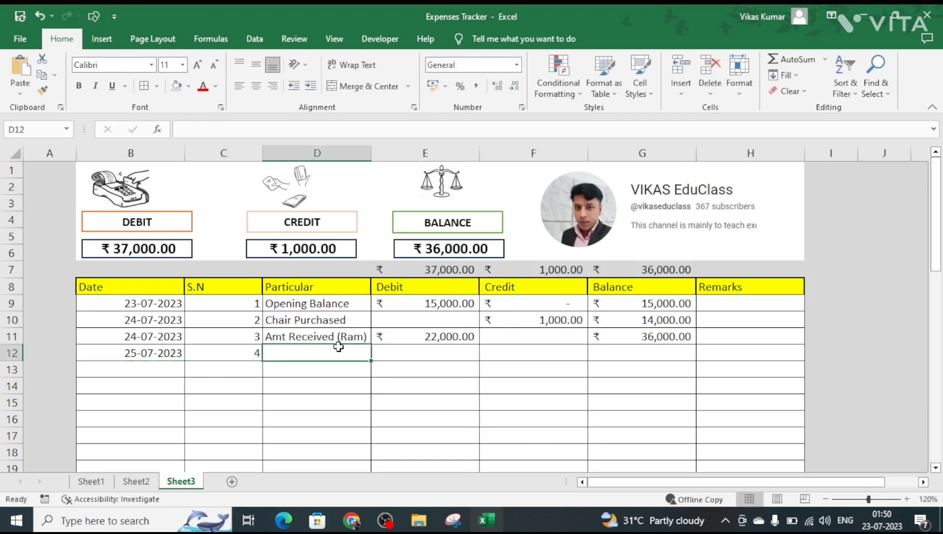
pyautogui.write('Amt ')
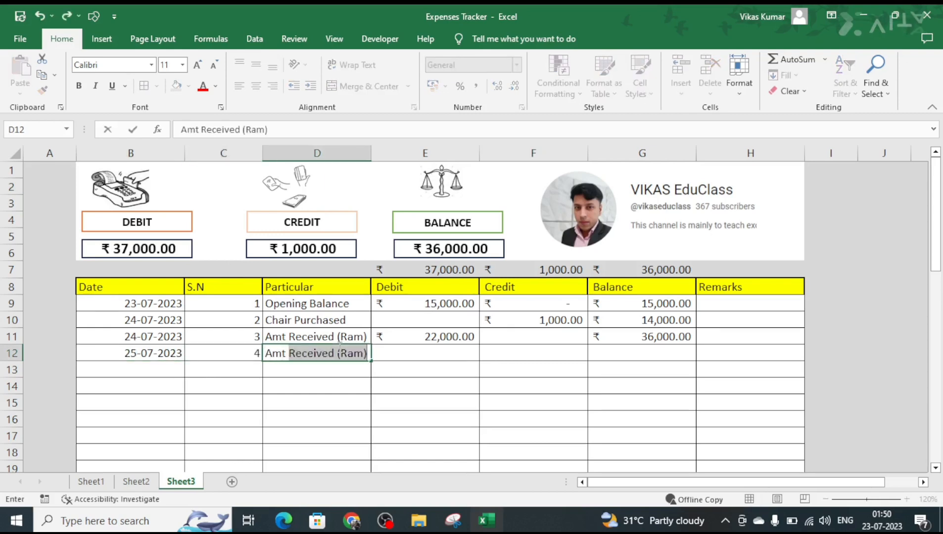
pyautogui.write('Paid (Shyan')
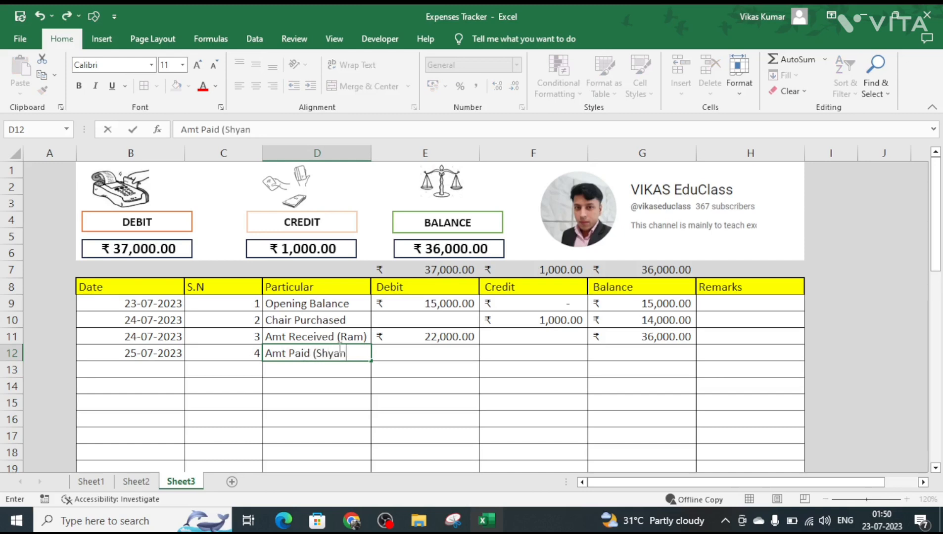
pyautogui.press('Tab')
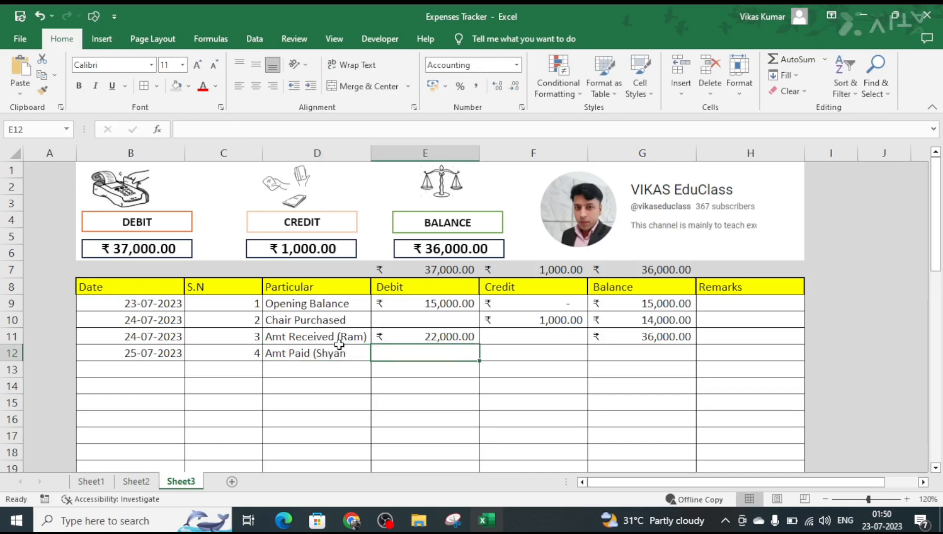
# - Enter a debit of 0 and a credit of 1600 for the row 12 payment
pyautogui.write('0')
pyautogui.press('Tab')
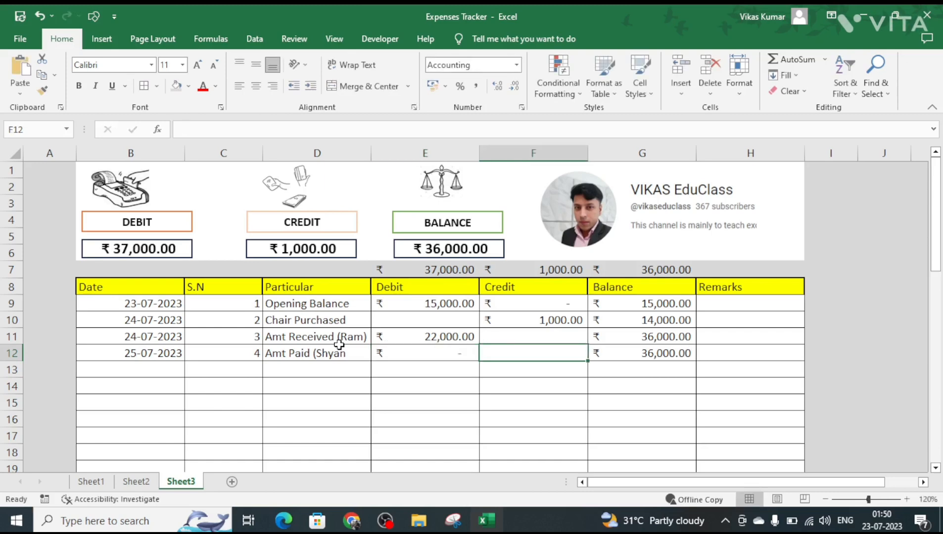
pyautogui.write('1600')
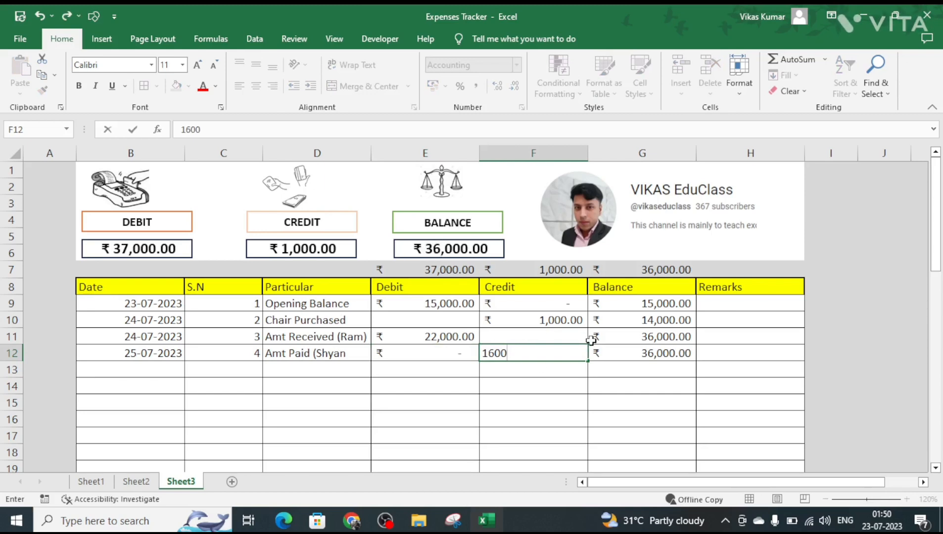
pyautogui.press('Return')
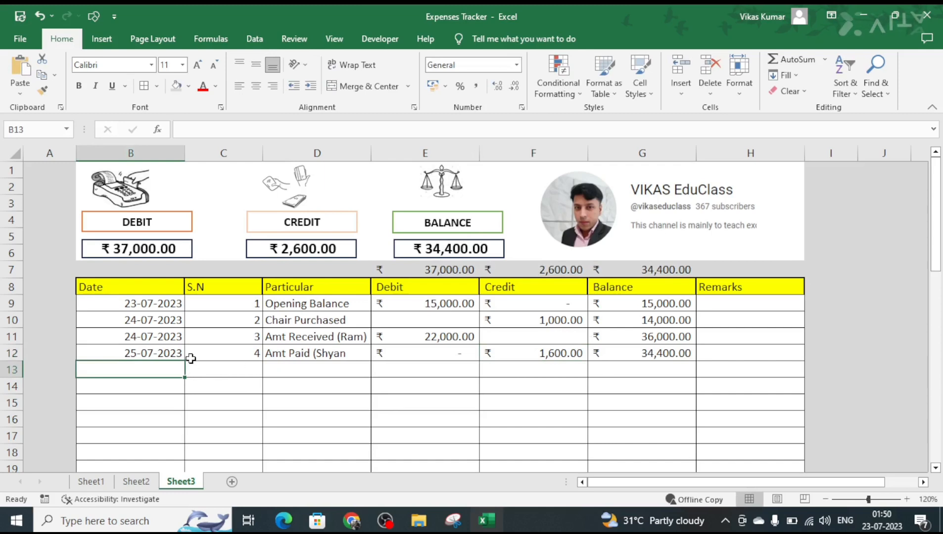
# - Start the row 13 entry with the date copied from the row above and serial number 5
pyautogui.hotkey('ctrl', 'd')
pyautogui.press('Tab')
pyautogui.press('Tab')
pyautogui.press('Left')
pyautogui.write('5')
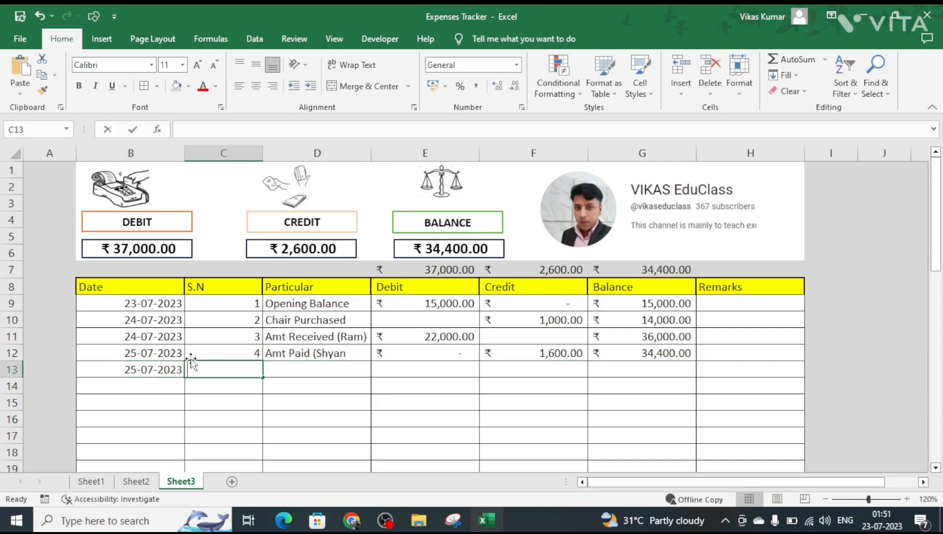
pyautogui.press('Tab')
# - Enter Cash Recvd as the row 13 particular with a debit of 5000
pyautogui.write('Cah')
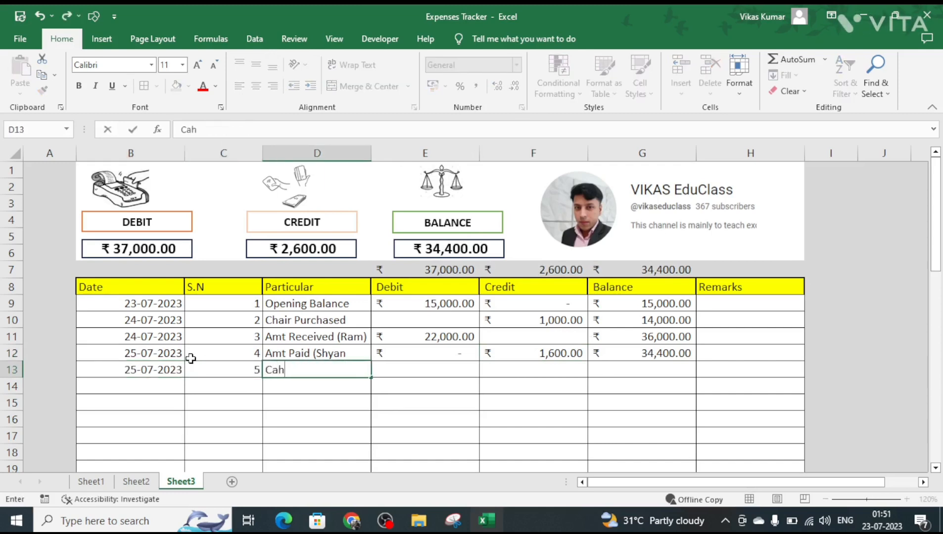
pyautogui.write('h Rec')
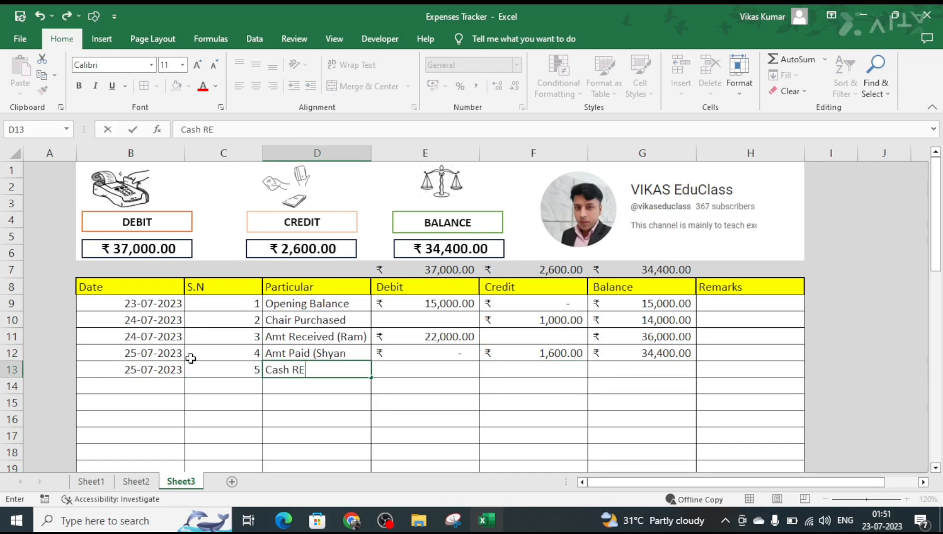
pyautogui.write('vd')
pyautogui.press('Tab')
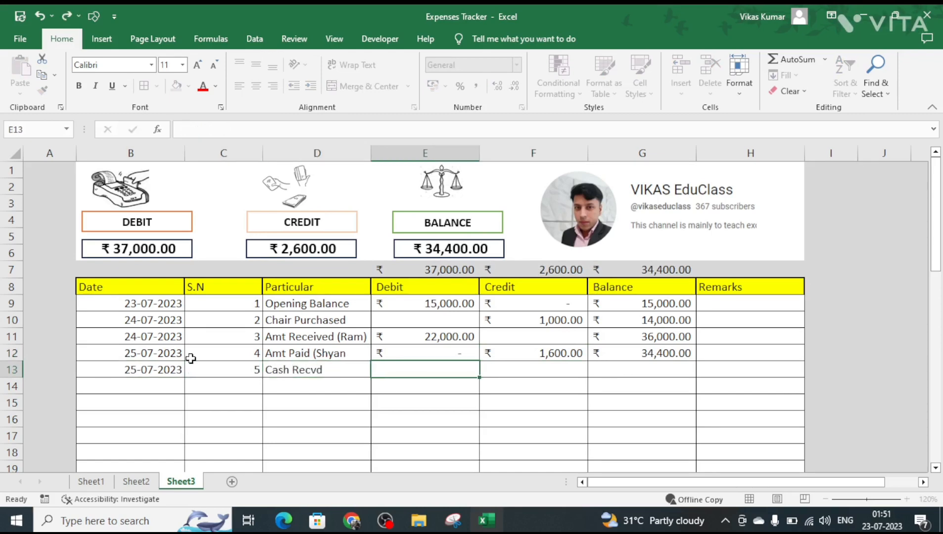
pyautogui.write('5000')
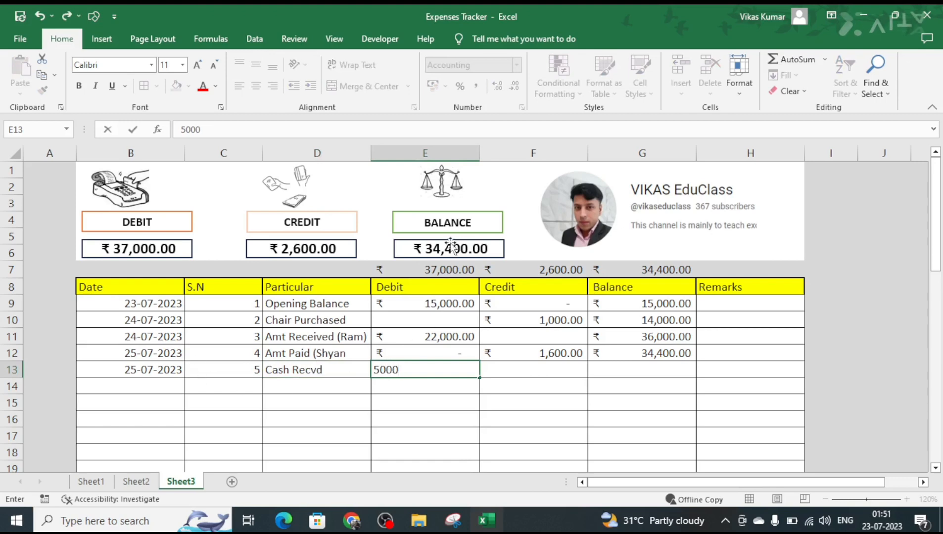
pyautogui.press('Tab')
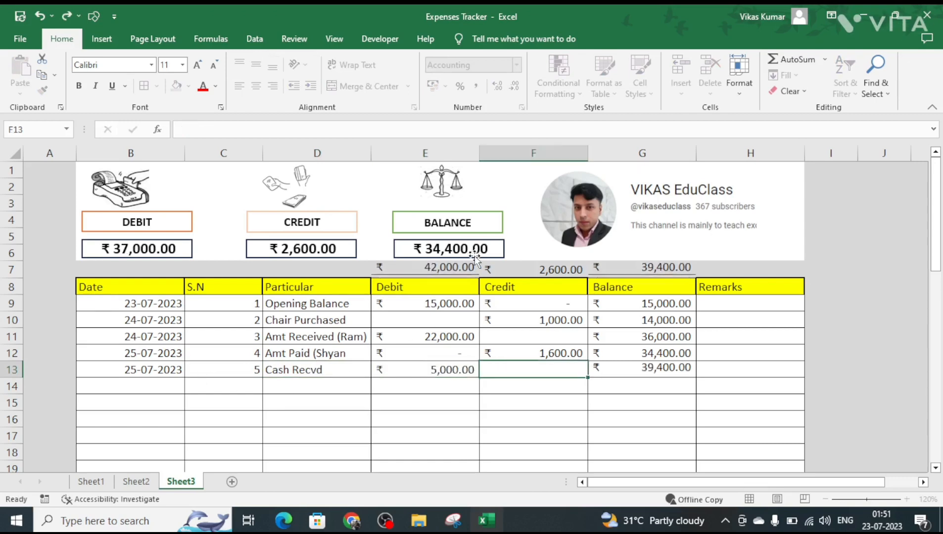
# - Hide the totals in row 7 by changing the row's font color to the light gray of its background
pyautogui.click(486, 268)
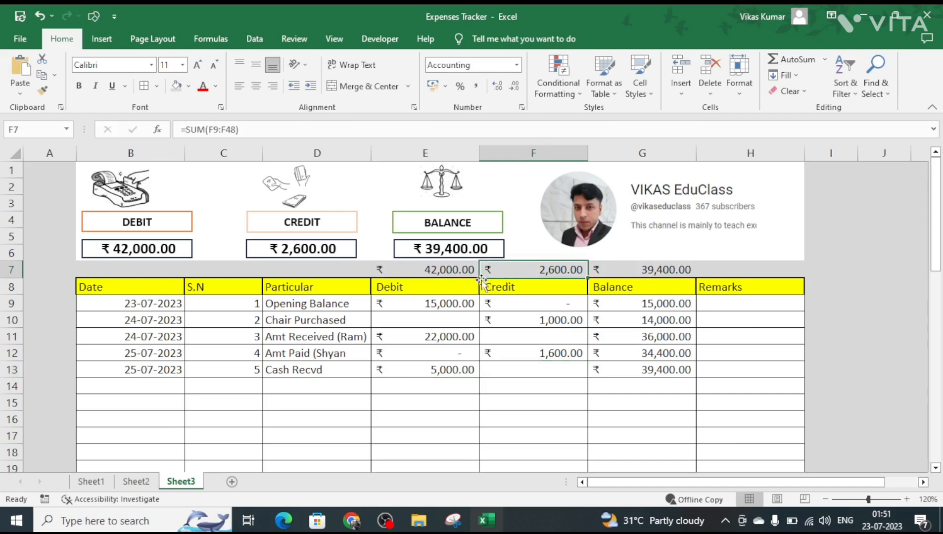
pyautogui.click(17, 268)
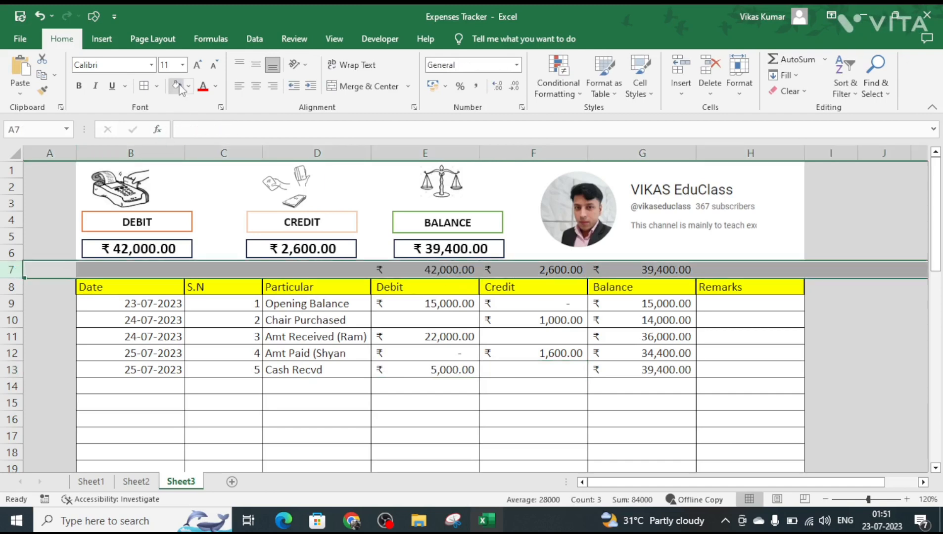
pyautogui.click(216, 87)
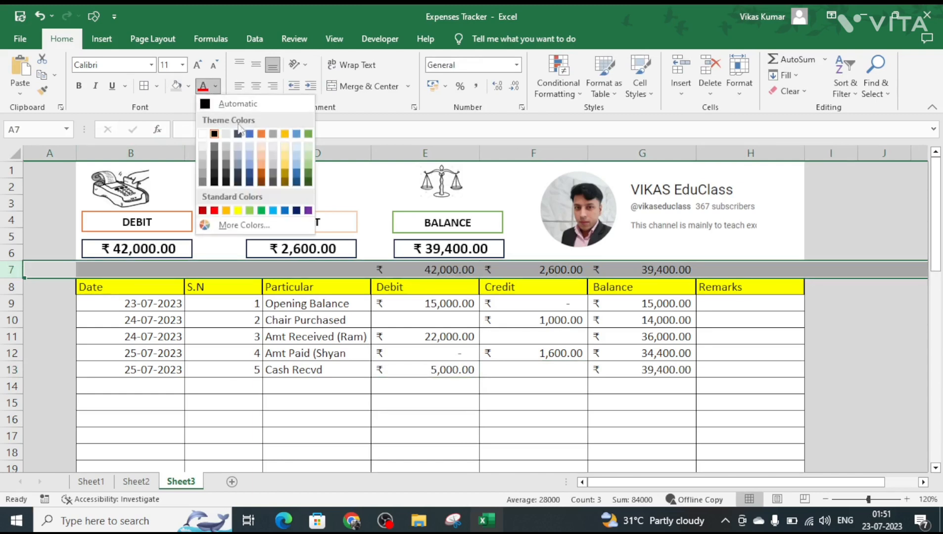
pyautogui.click(203, 163)
pyautogui.click(546, 398)
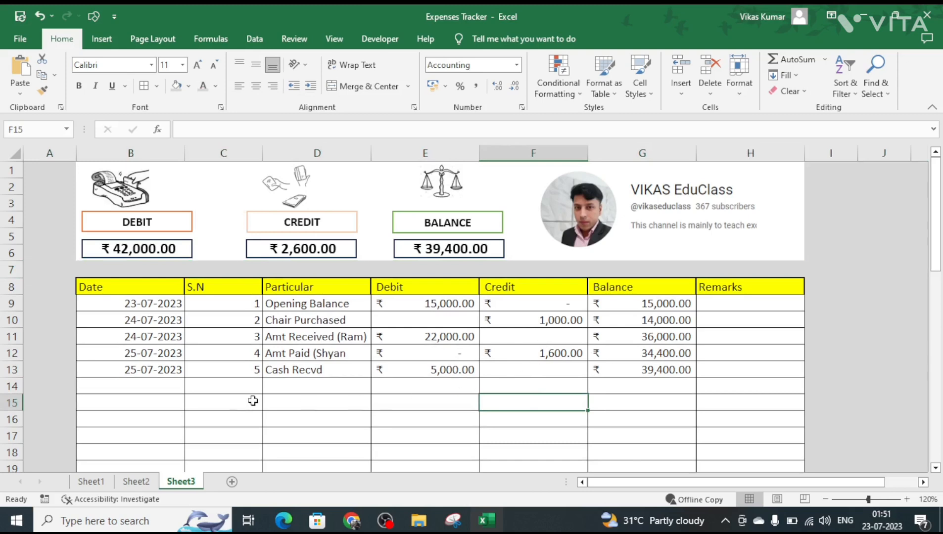
# - Insert today's date in B14 and change it to 26-07-2023
pyautogui.click(159, 382)
pyautogui.hotkey('ctrl', ';')
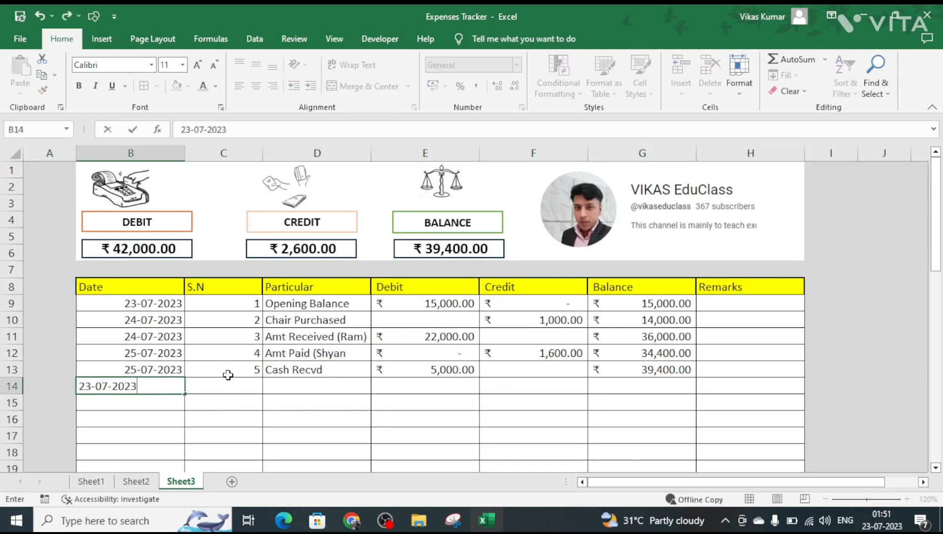
pyautogui.press('Return')
pyautogui.press('Up')
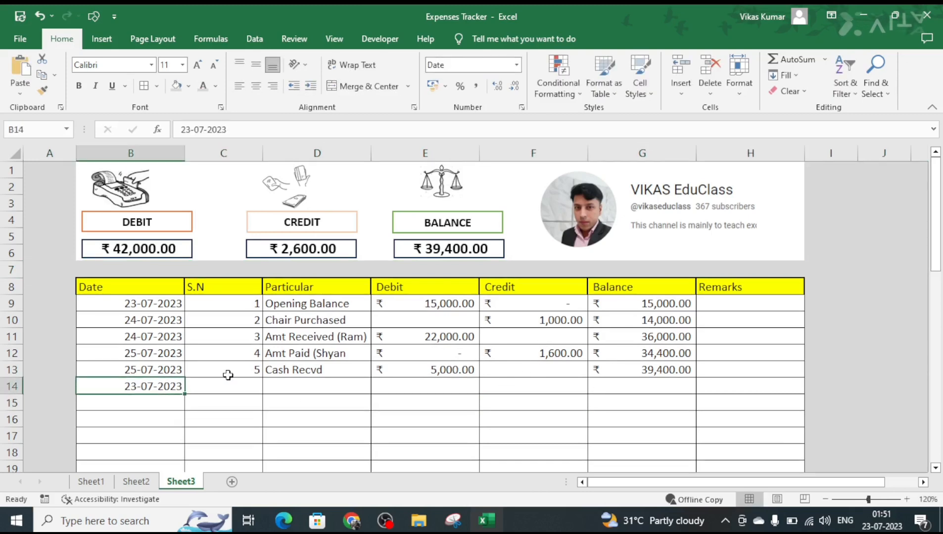
pyautogui.press('F2')
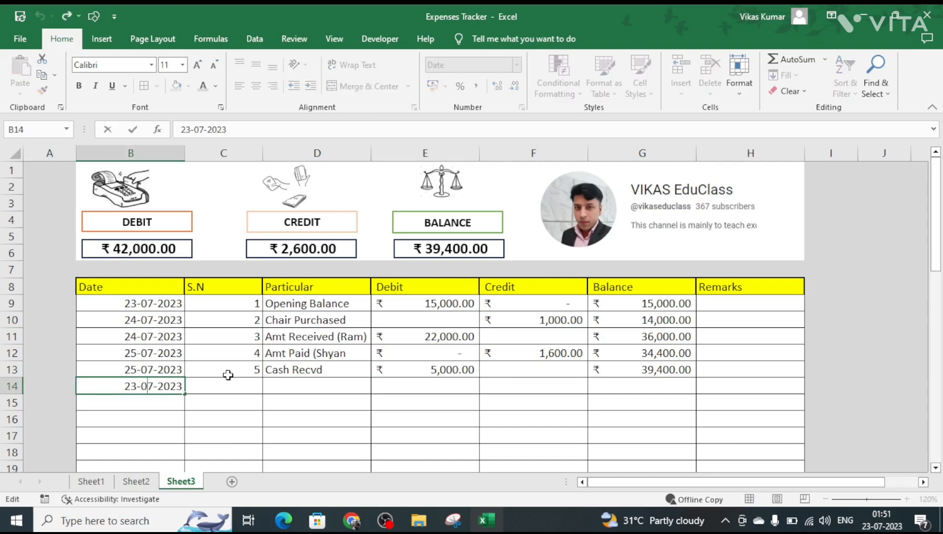
pyautogui.press('BackSpace')
pyautogui.write('6')
pyautogui.click(228, 378)
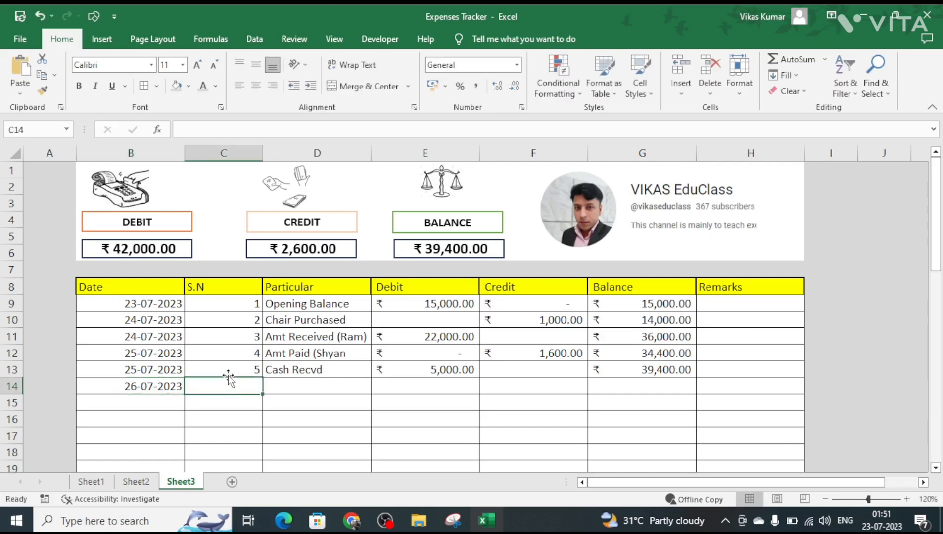
# - Enter serial number 6 in row 14 with the particular Amt Paid followed by the payee's name in parentheses
pyautogui.write('6')
pyautogui.press('Tab')
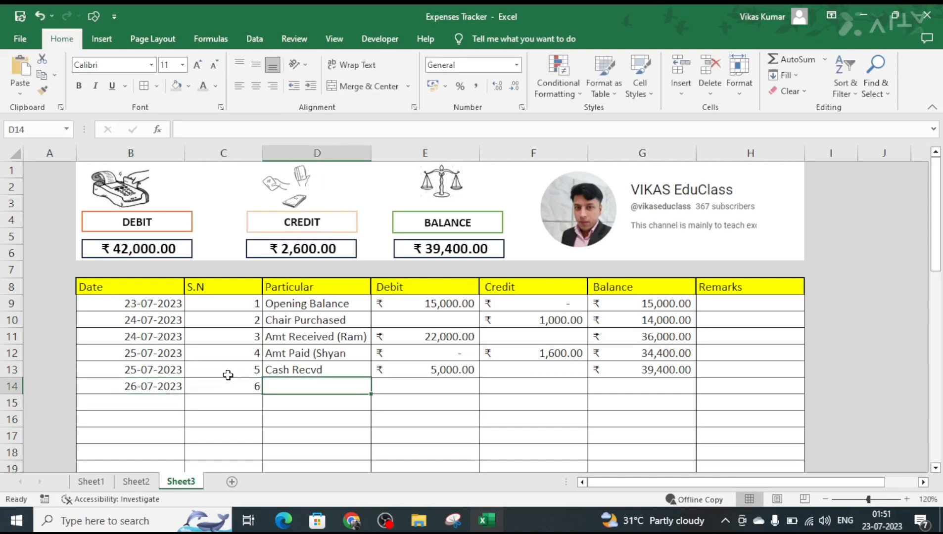
pyautogui.write('Am')
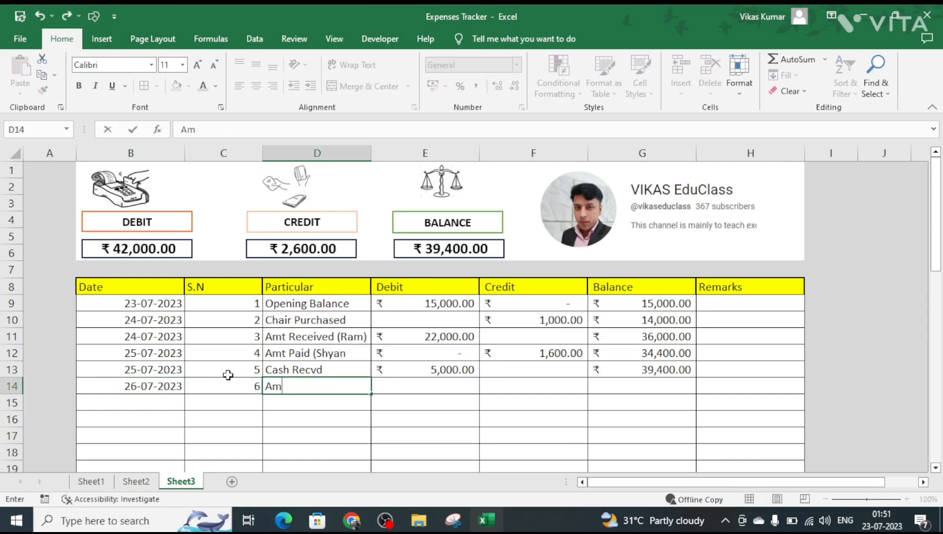
pyautogui.write('t Paid (')
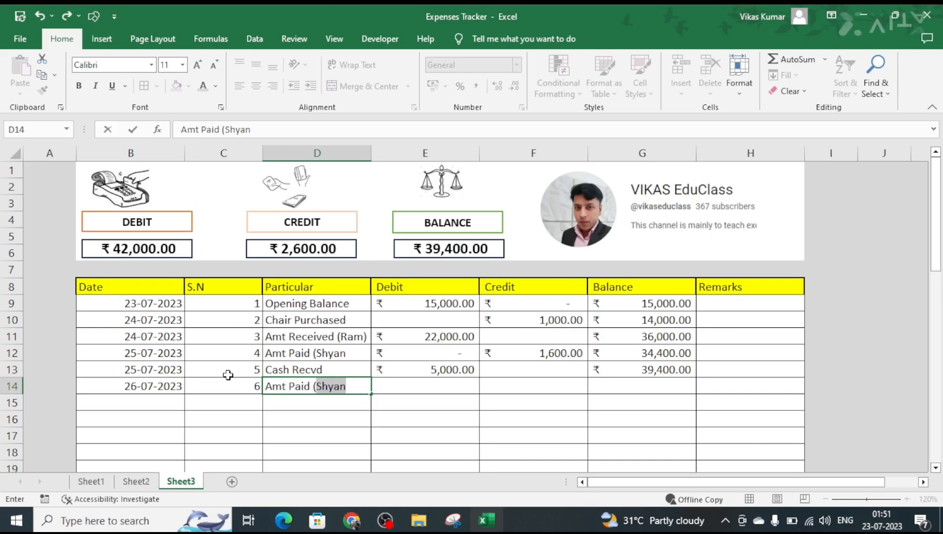
pyautogui.write('Amit')
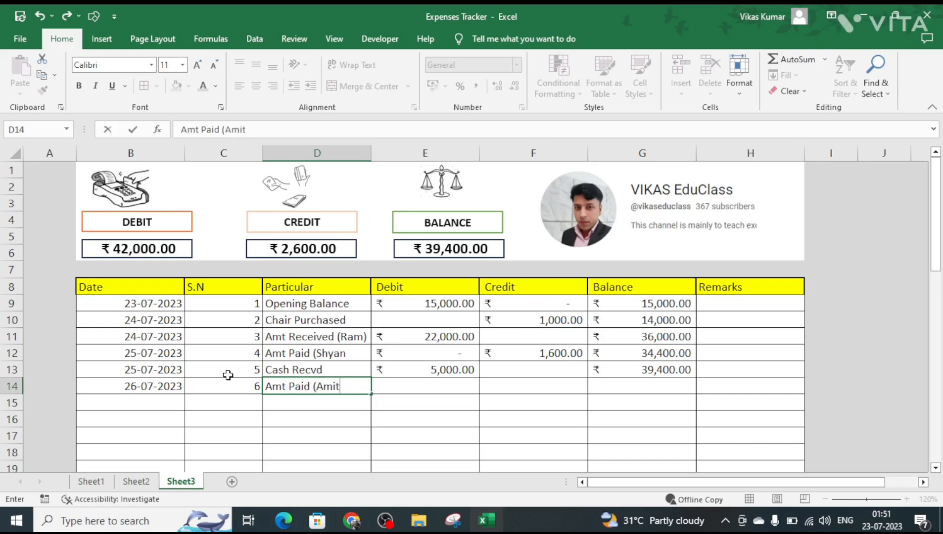
# - Complete the row 14 entry with a debit of 0 and a credit of 2200
pyautogui.click(393, 386)
pyautogui.write('0')
pyautogui.press('Tab')
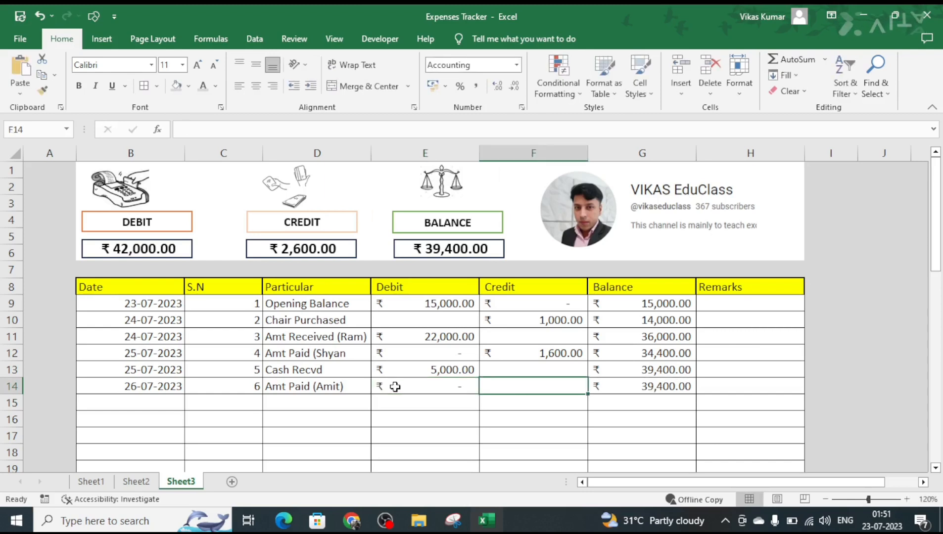
pyautogui.write('2200')
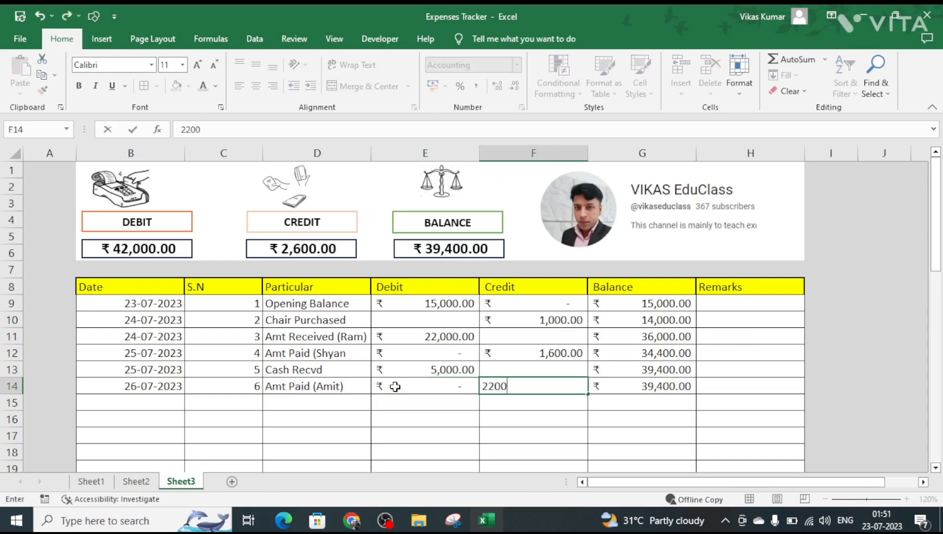
pyautogui.press('Return')
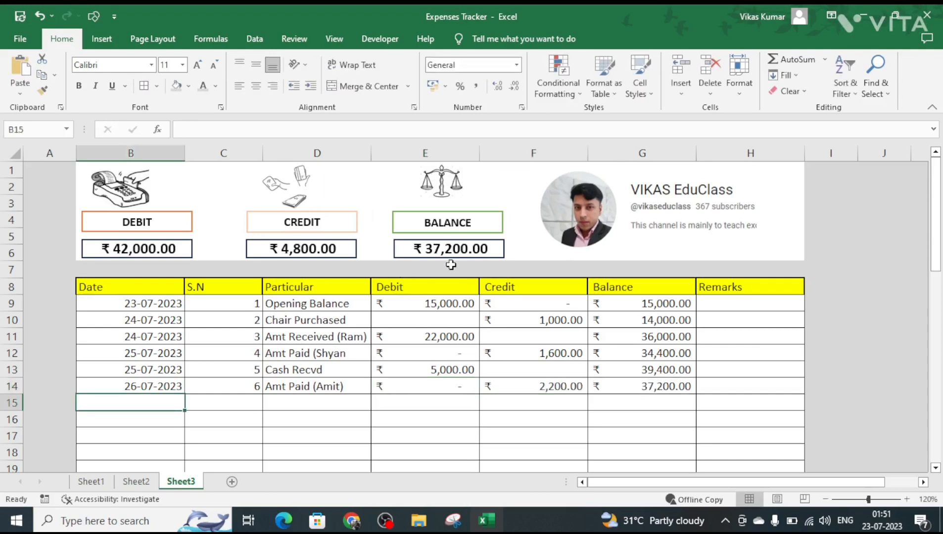
# - Correct the last letter of the payee's name in D12 and add the missing closing parenthesis
pyautogui.click(347, 353)
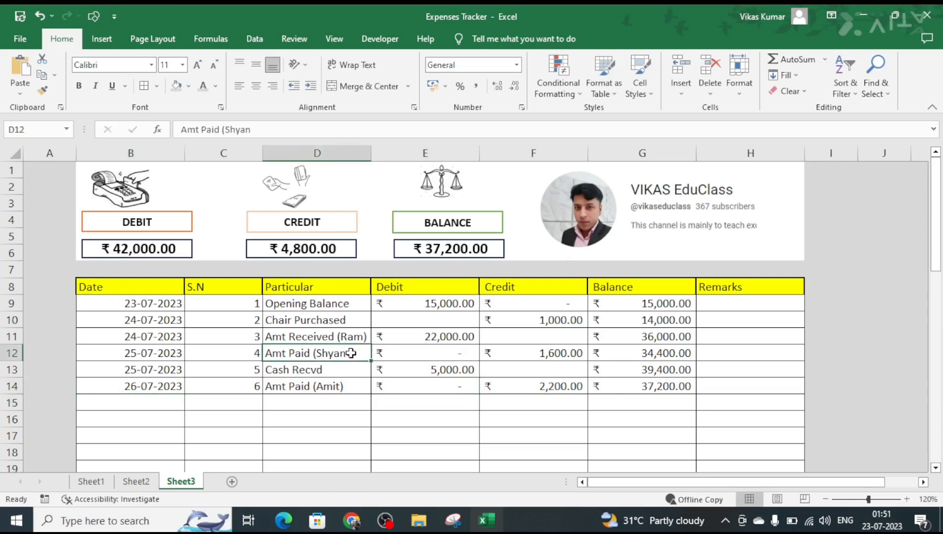
pyautogui.doubleClick(370, 355)
pyautogui.press('BackSpace')
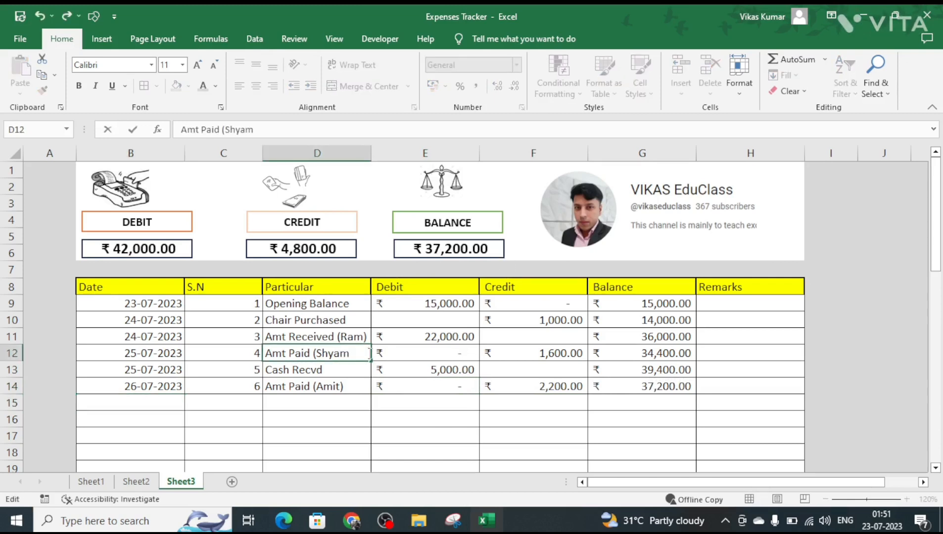
pyautogui.click(360, 431)
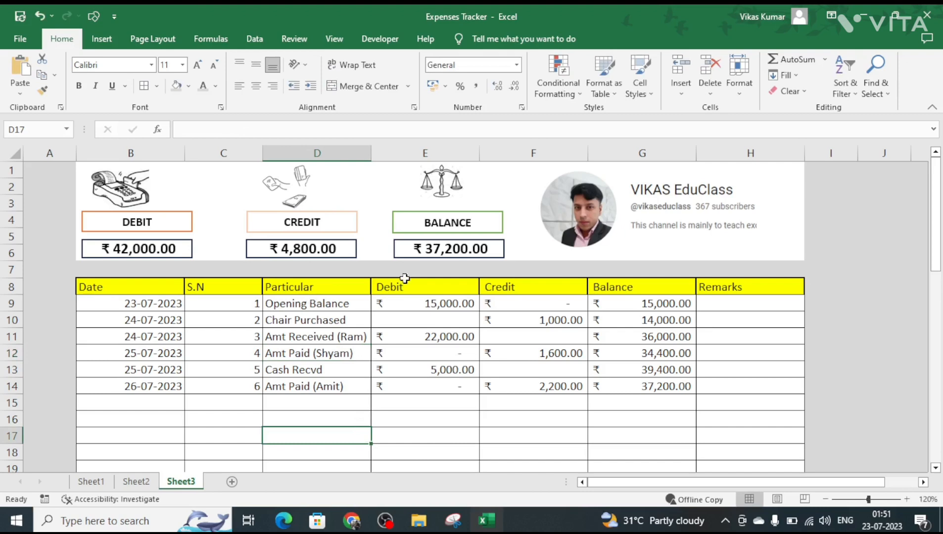
pyautogui.moveTo(723, 304); pyautogui.dragTo(732, 385)
pyautogui.click(743, 307)
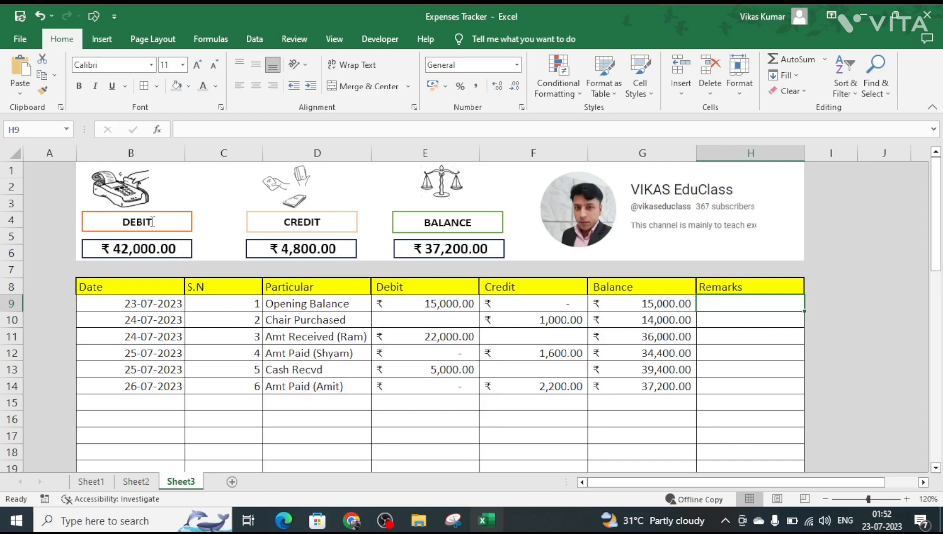
# - Apply the solid black theme style to the DEBIT label box and make its text white
pyautogui.click(187, 227)
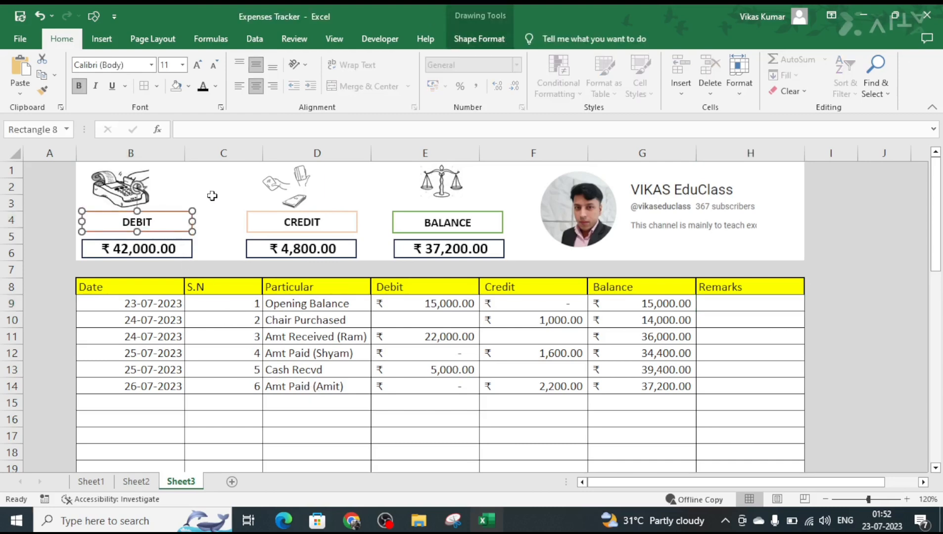
pyautogui.rightClick(177, 230)
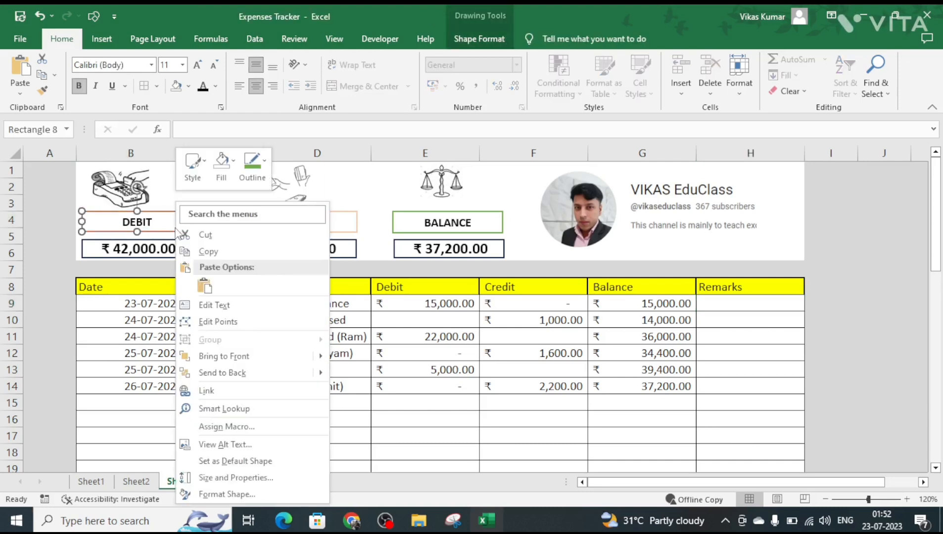
pyautogui.click(206, 168)
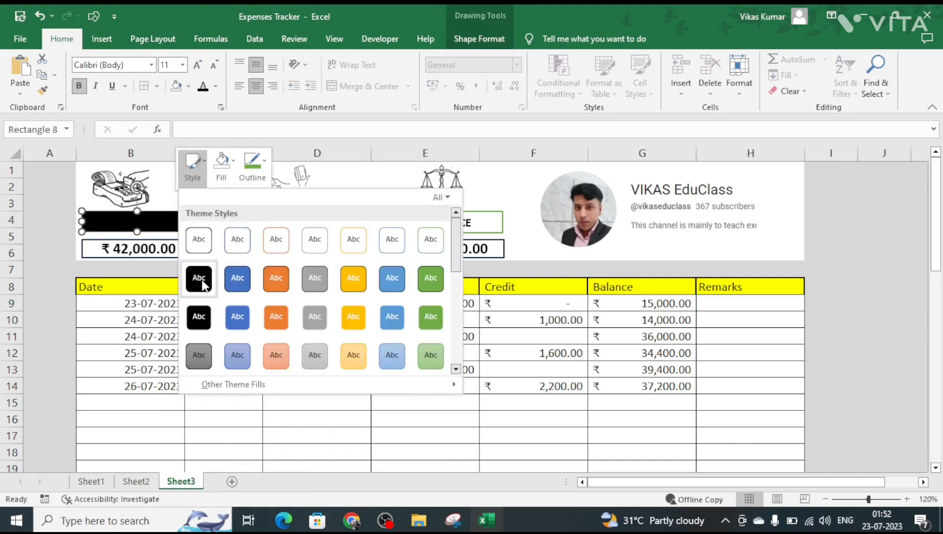
pyautogui.click(199, 280)
pyautogui.click(216, 87)
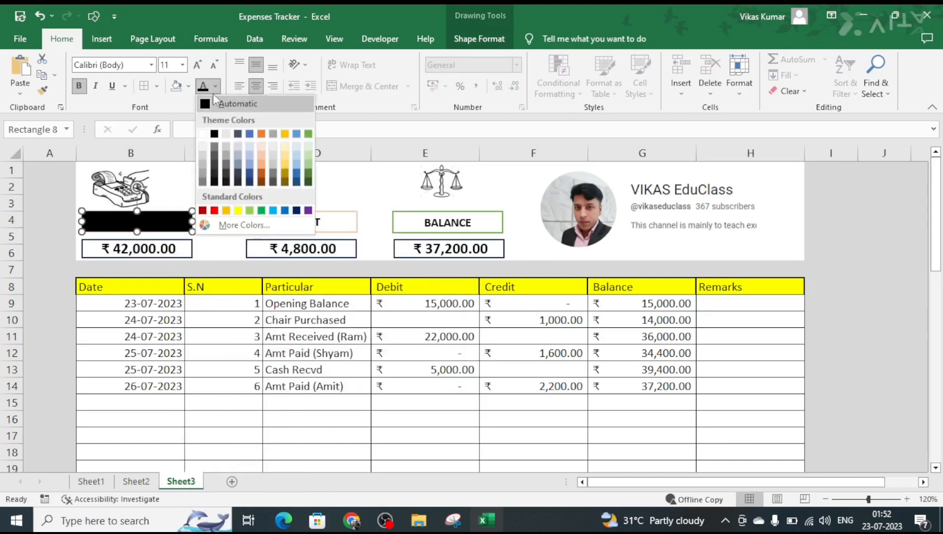
pyautogui.click(207, 134)
# - Apply the solid orange theme style to the CREDIT label box
pyautogui.click(343, 228)
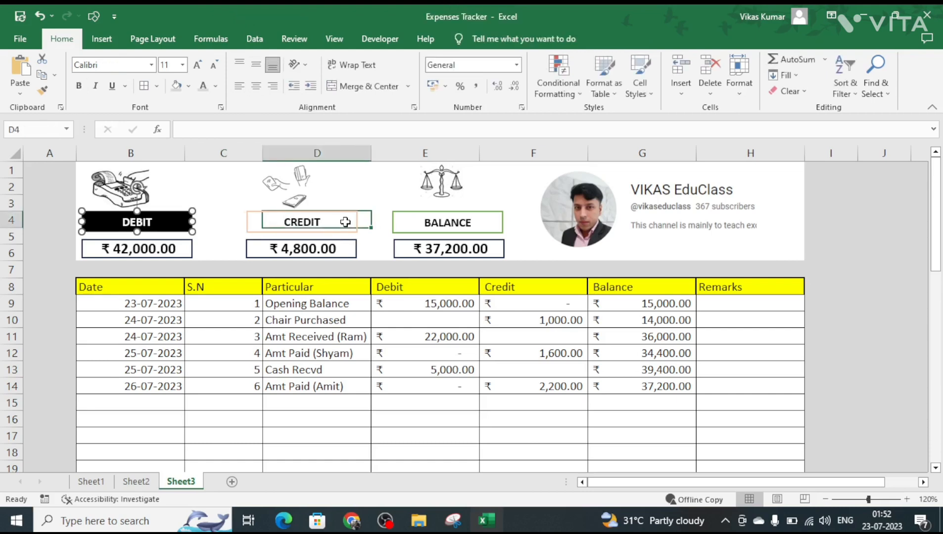
pyautogui.click(342, 228)
pyautogui.rightClick(340, 213)
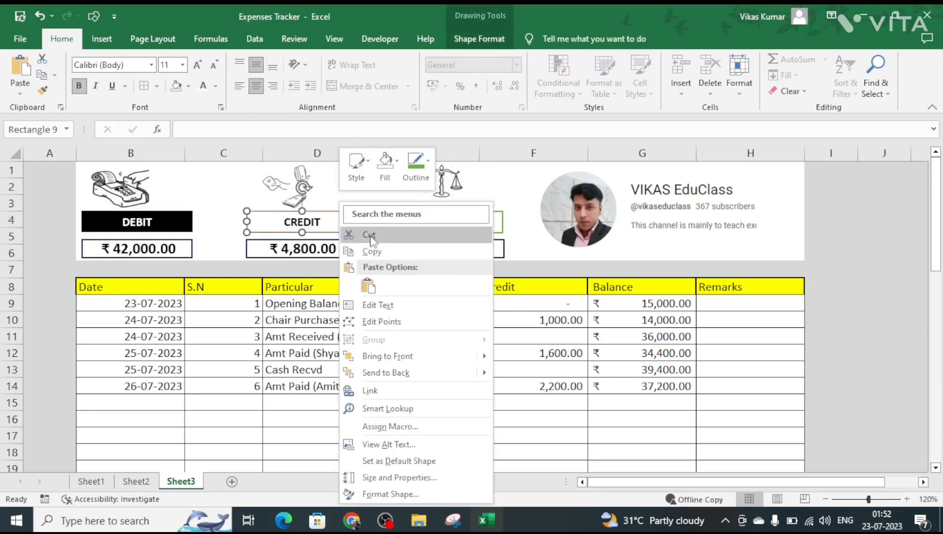
pyautogui.click(358, 165)
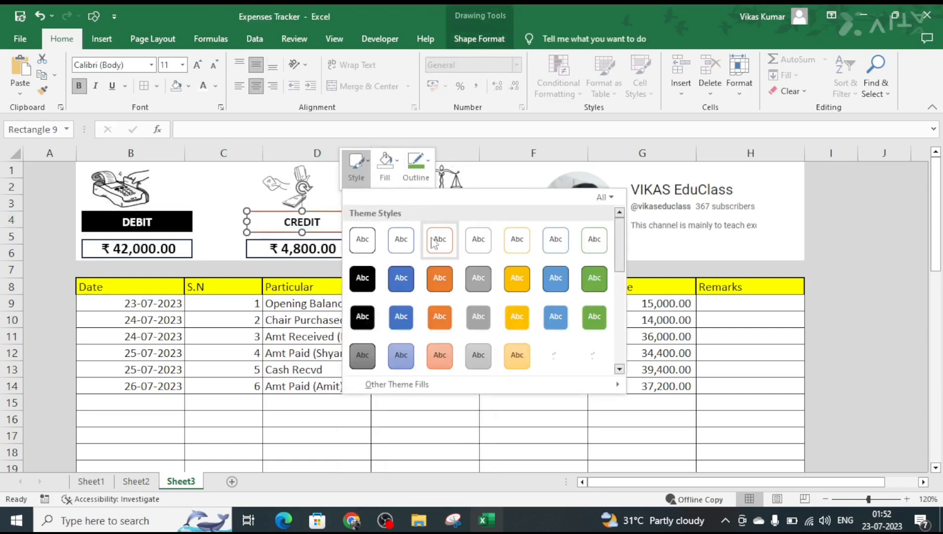
pyautogui.click(433, 280)
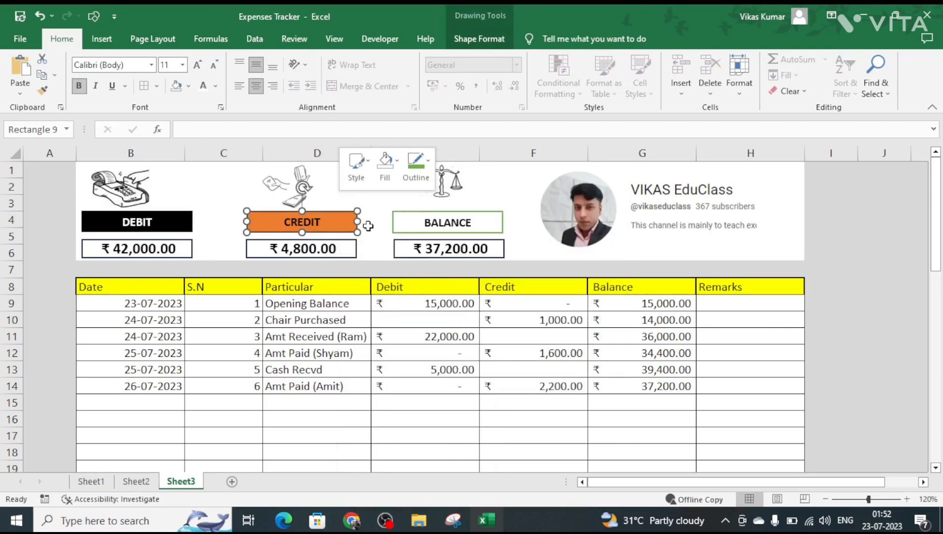
# - Apply the light blue gradient theme style to the BALANCE label box and deselect it
pyautogui.click(491, 224)
pyautogui.click(486, 230)
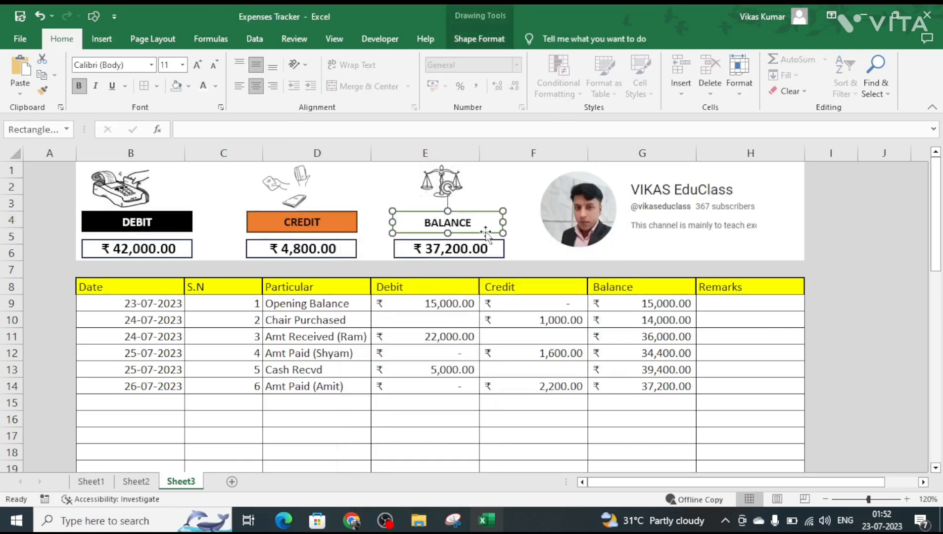
pyautogui.rightClick(484, 230)
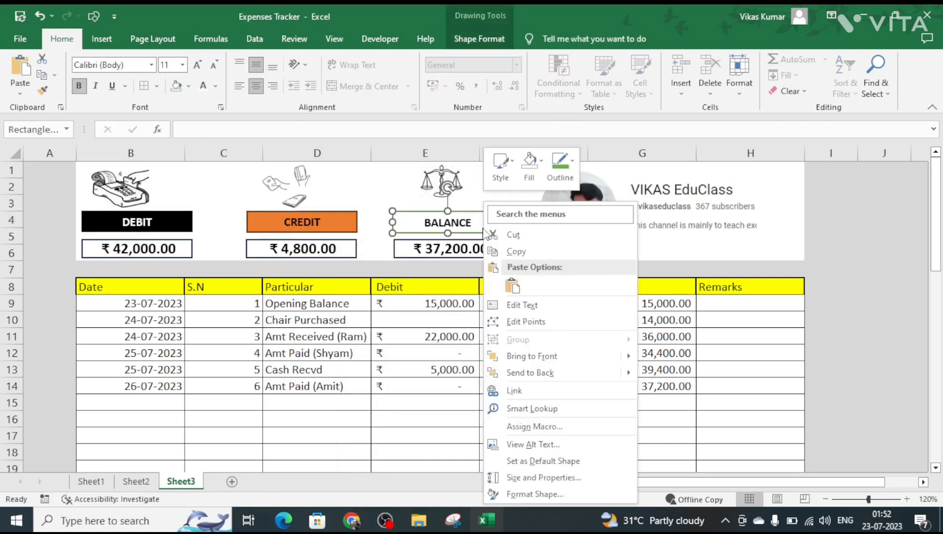
pyautogui.click(512, 168)
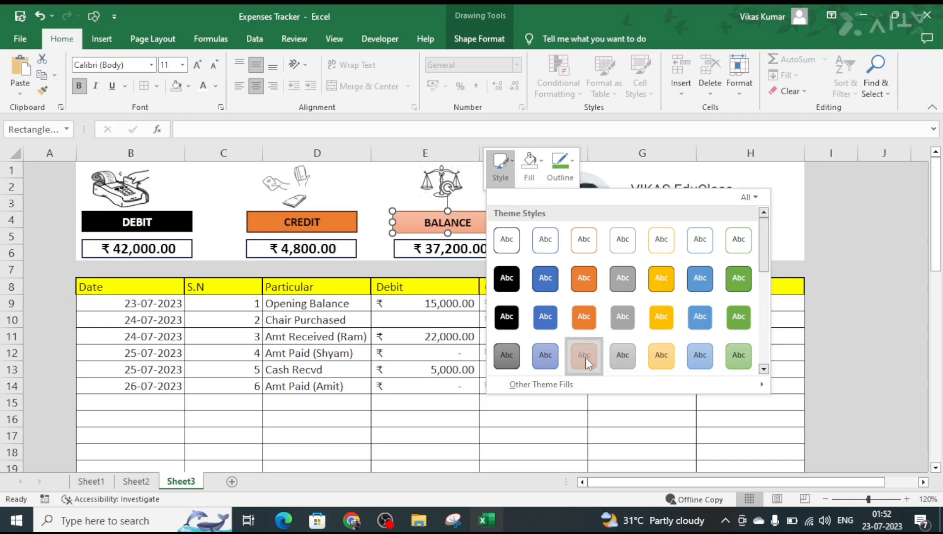
pyautogui.click(702, 356)
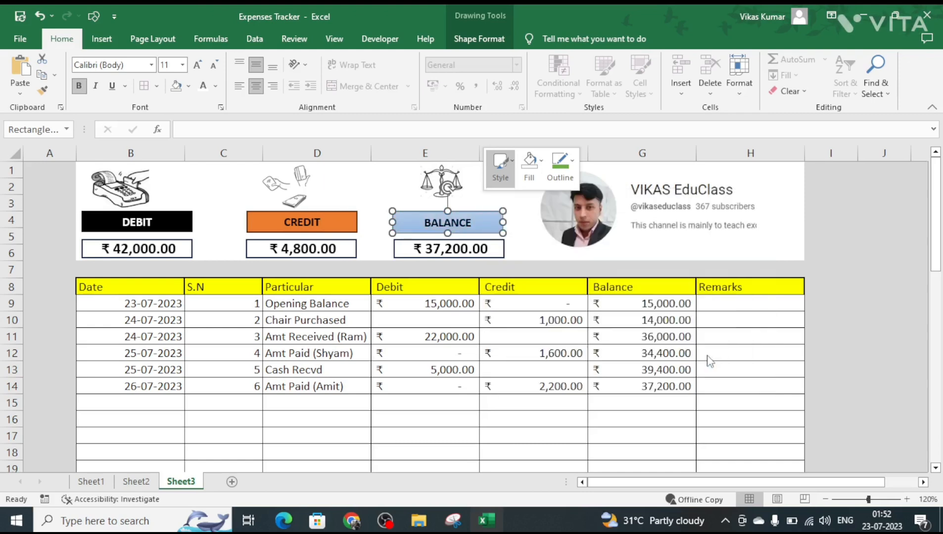
pyautogui.click(384, 179)
pyautogui.click(365, 356)
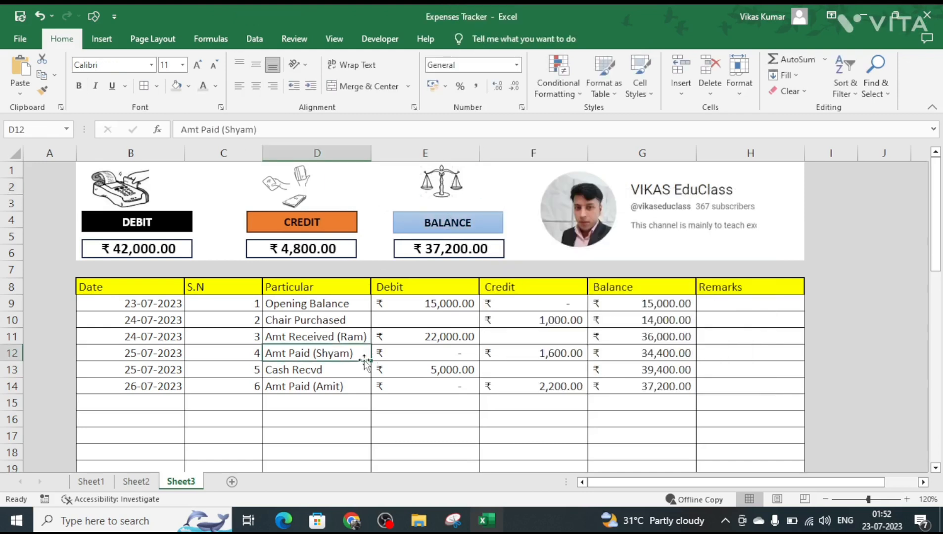
pyautogui.click(305, 375)
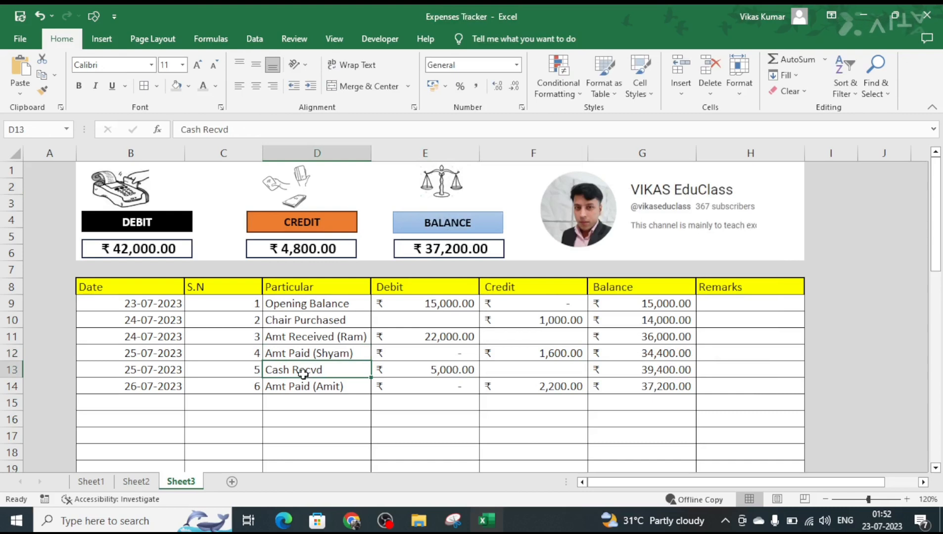